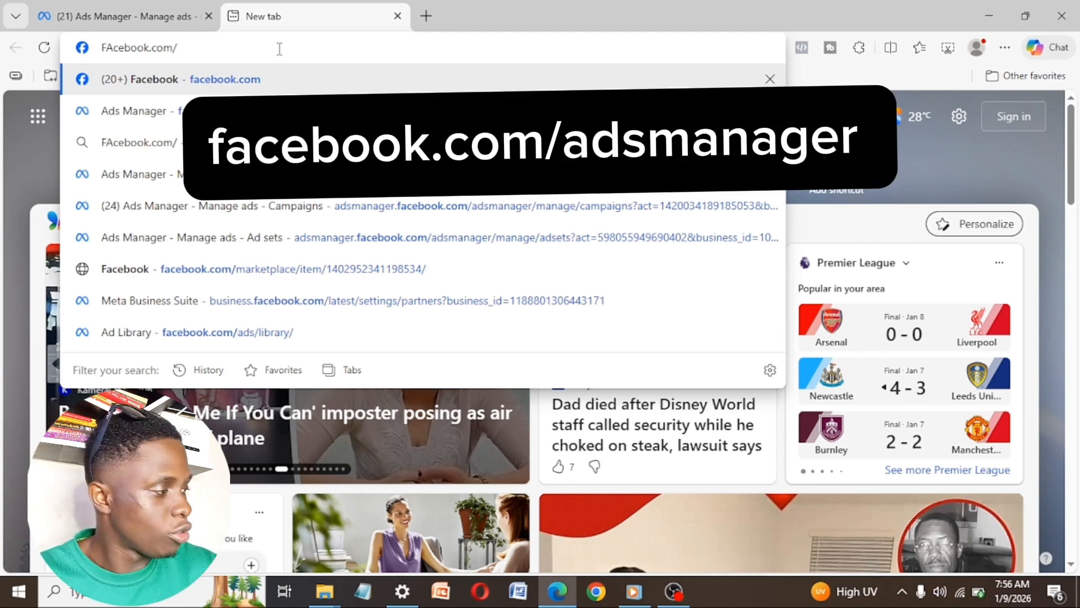
Step: Load facebook.com/adsmanager in the new tab, and return to the Ads Manager campaign list already open in the other tab
type("a")
key("Return")
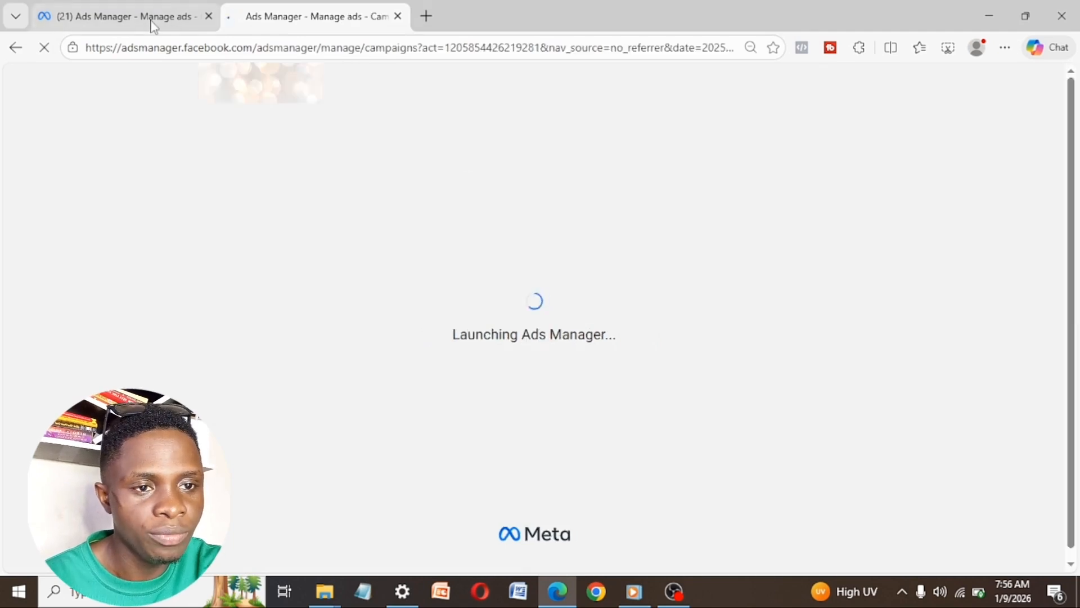
left_click(154, 22)
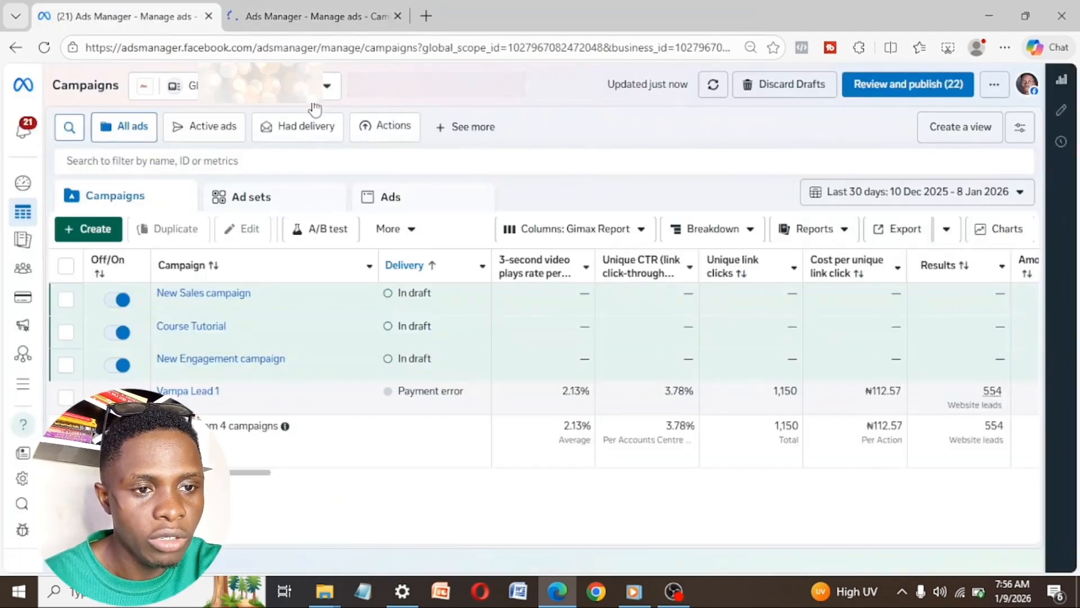
Step: Create a new auction campaign with the Sales objective and name it SHOE
left_click(93, 230)
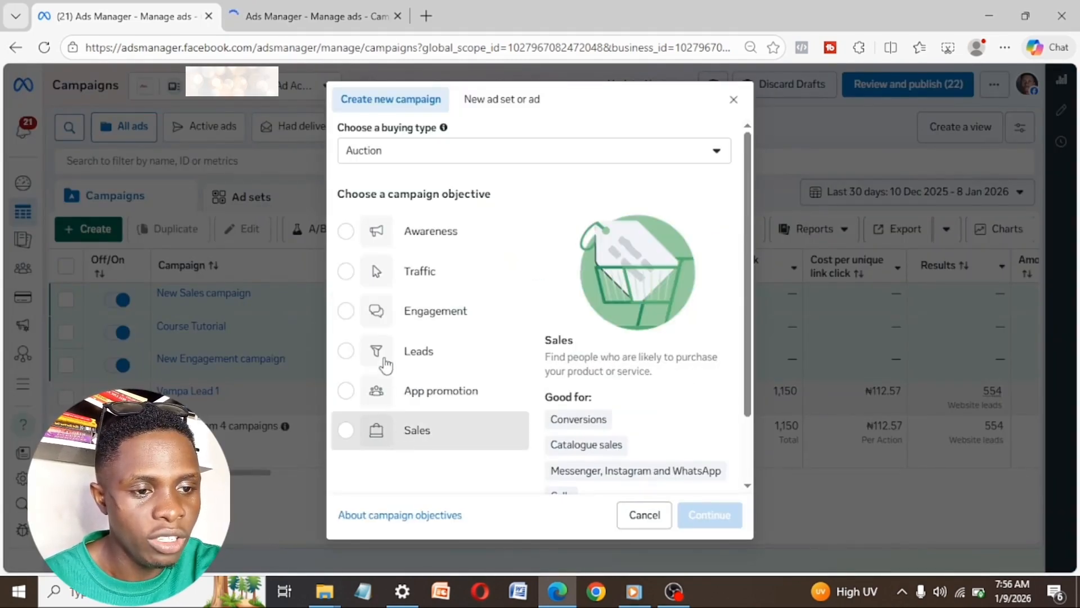
left_click(372, 353)
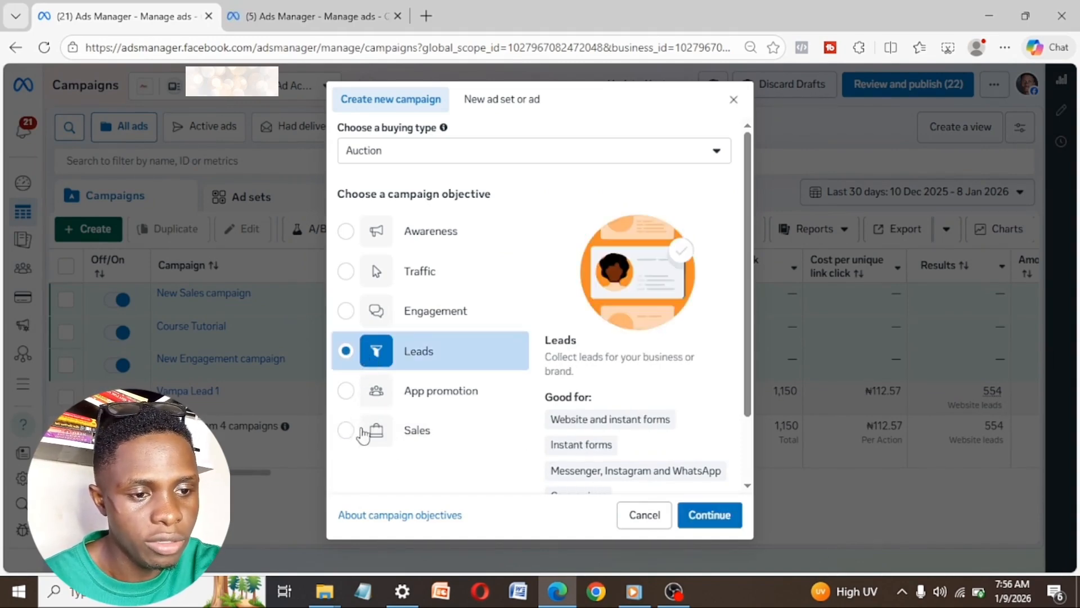
left_click(429, 434)
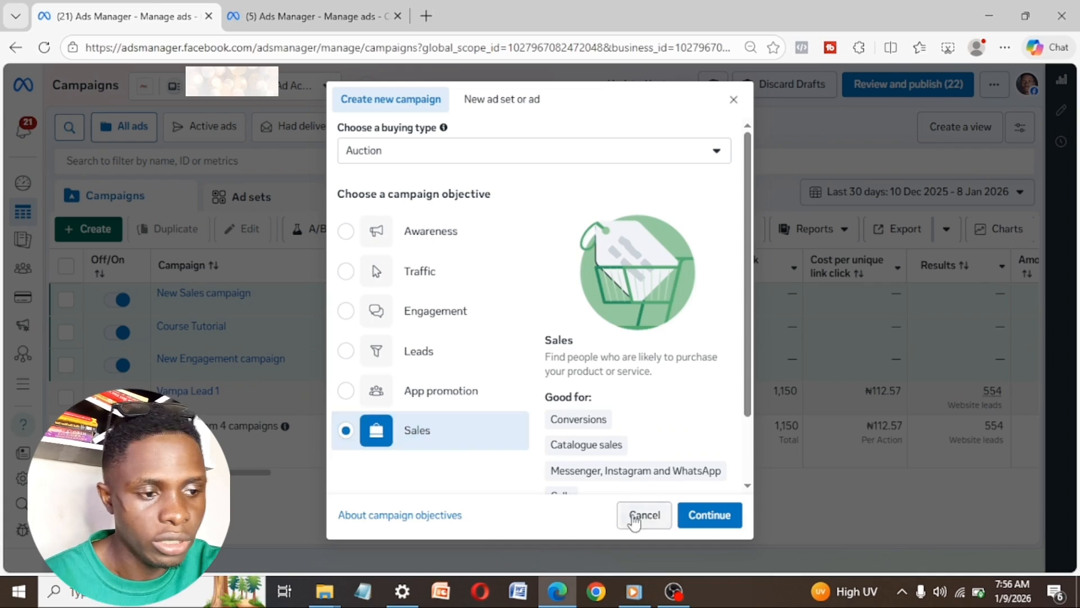
left_click(714, 524)
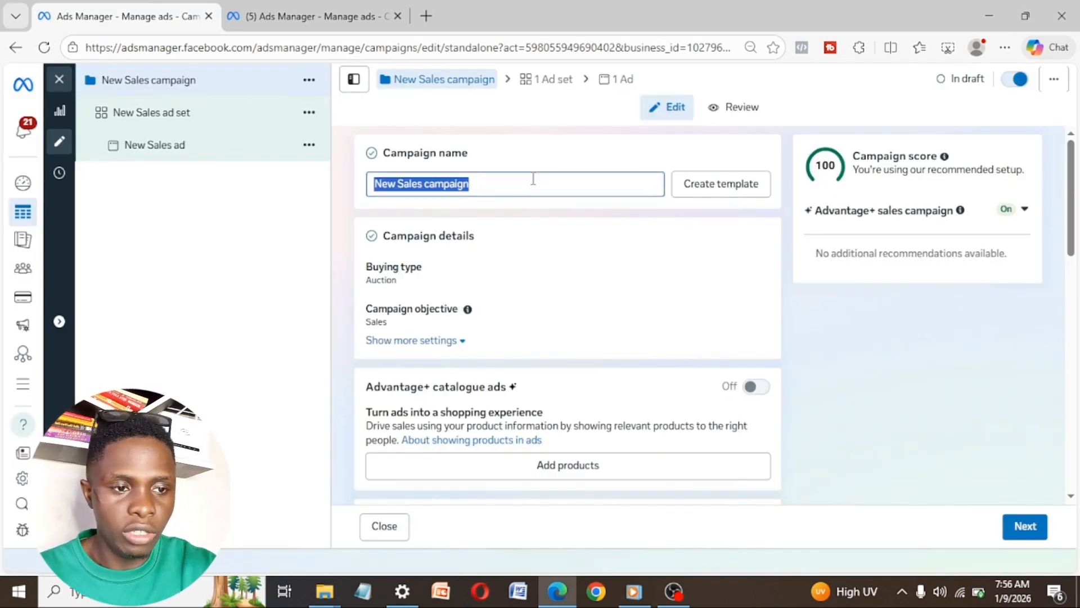
type("SHOE")
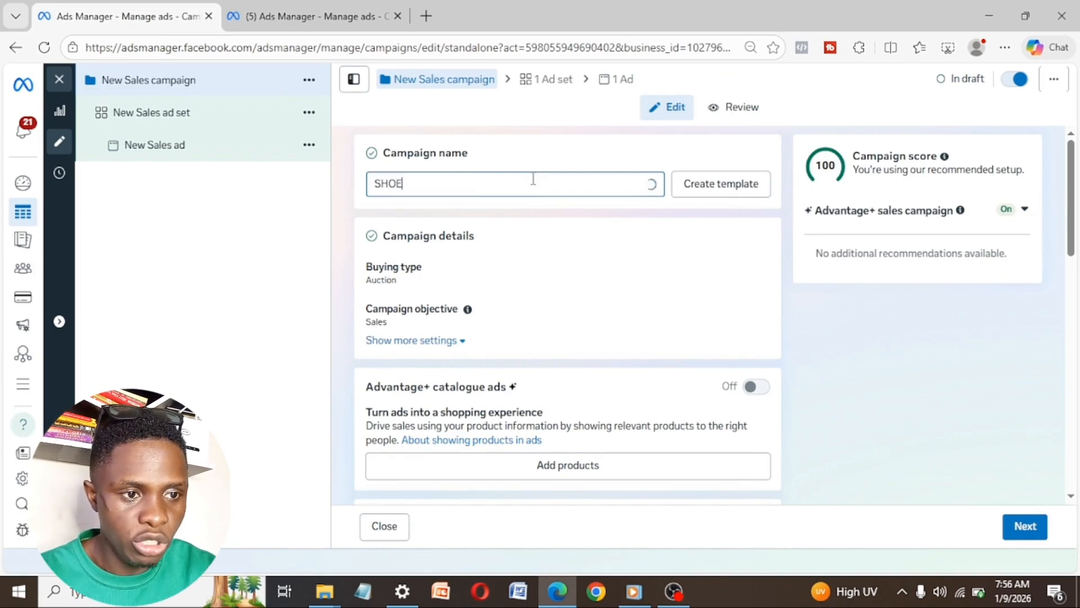
Step: Set the campaign's budget strategy to Ad set budget and turn off budget sharing with other ad sets
scroll(573, 244, "down", 3)
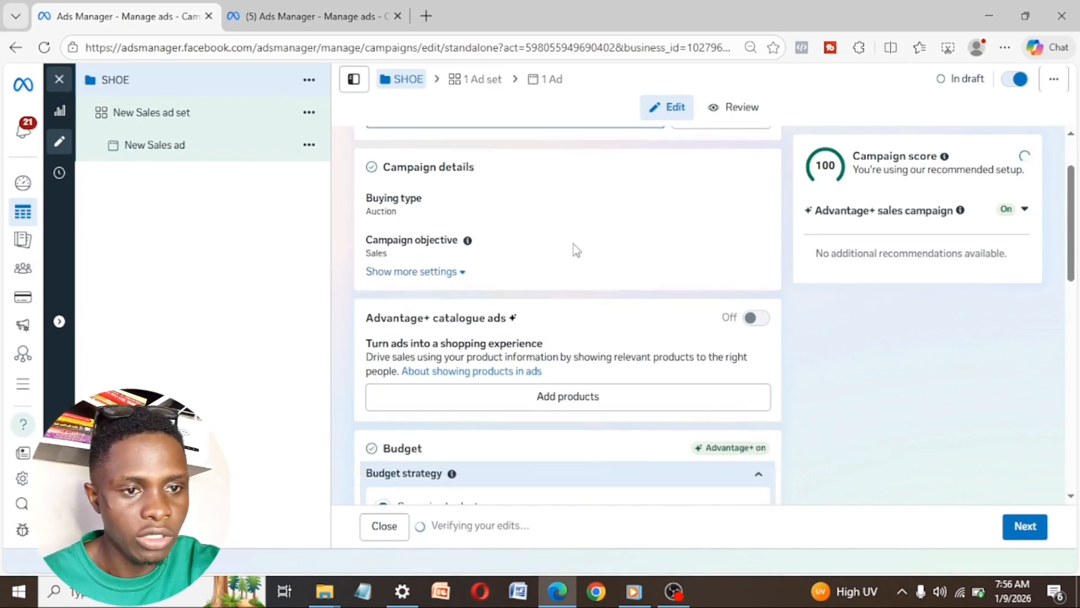
scroll(573, 244, "down", 2)
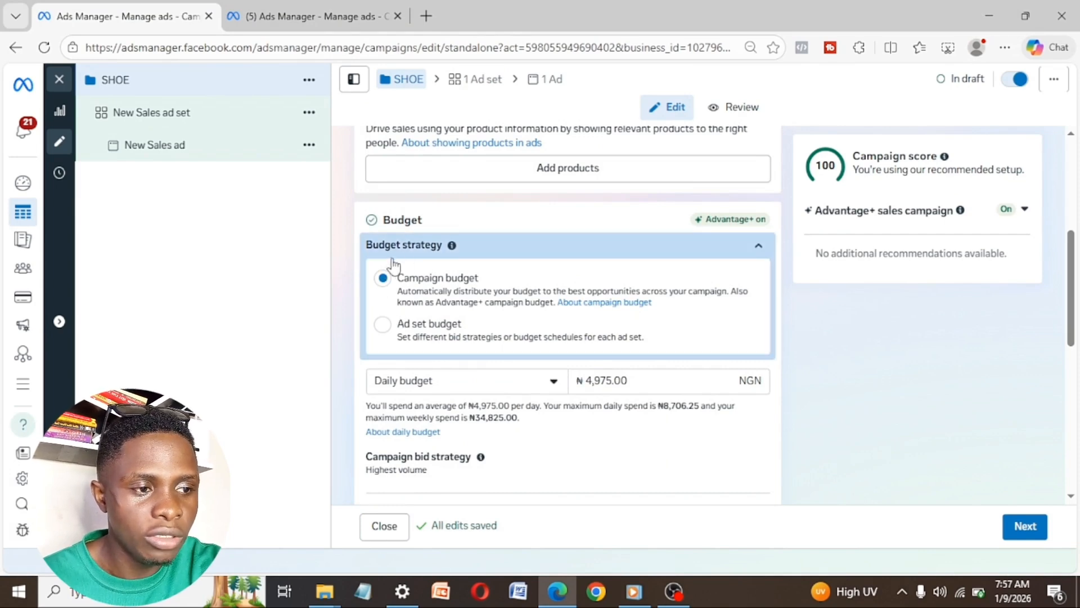
left_click(383, 325)
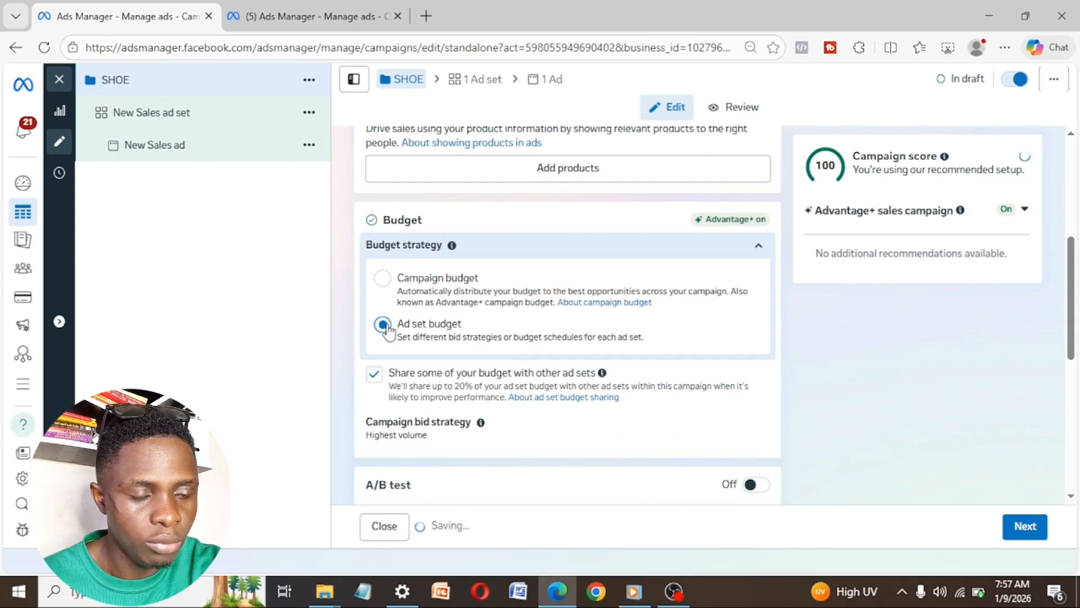
left_click(375, 376)
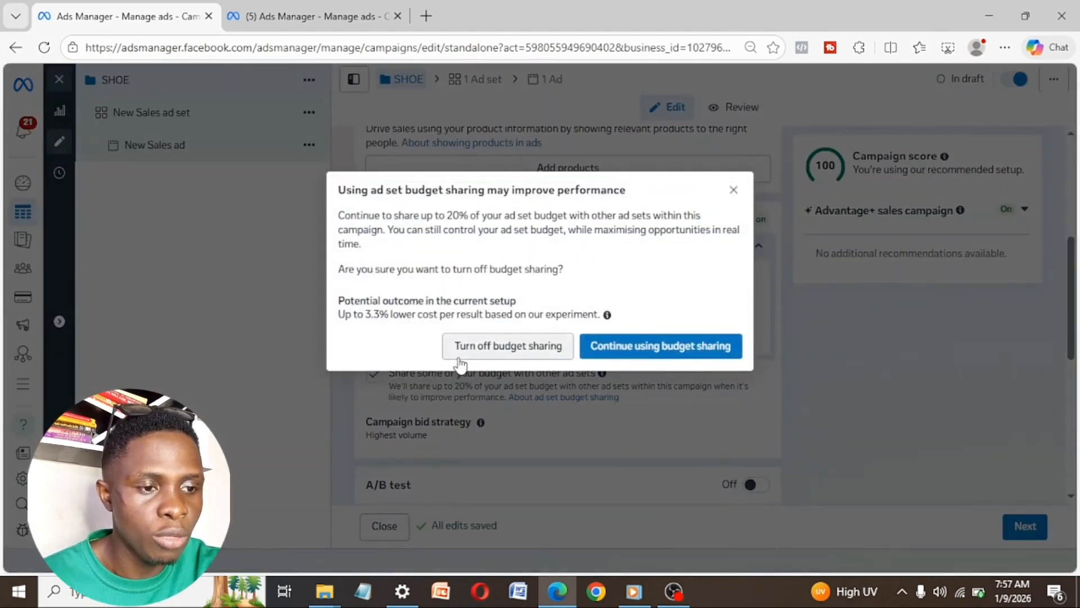
left_click(479, 347)
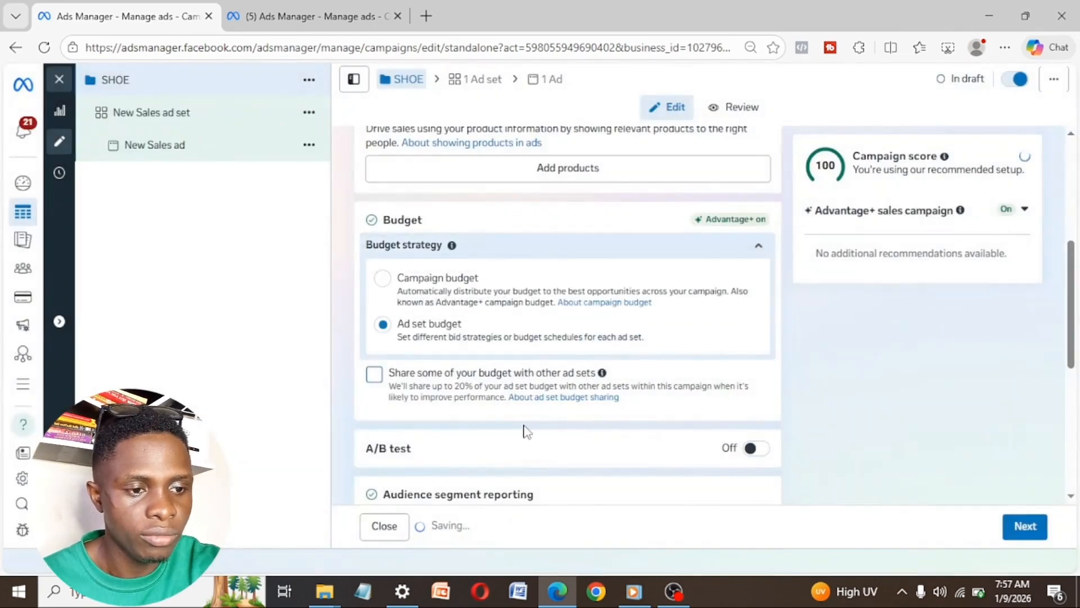
Step: Proceed to the ad set settings without declaring a special ad category, and rename the ad set as ZERO
scroll(525, 431, "down", 3)
scroll(524, 431, "down", 3)
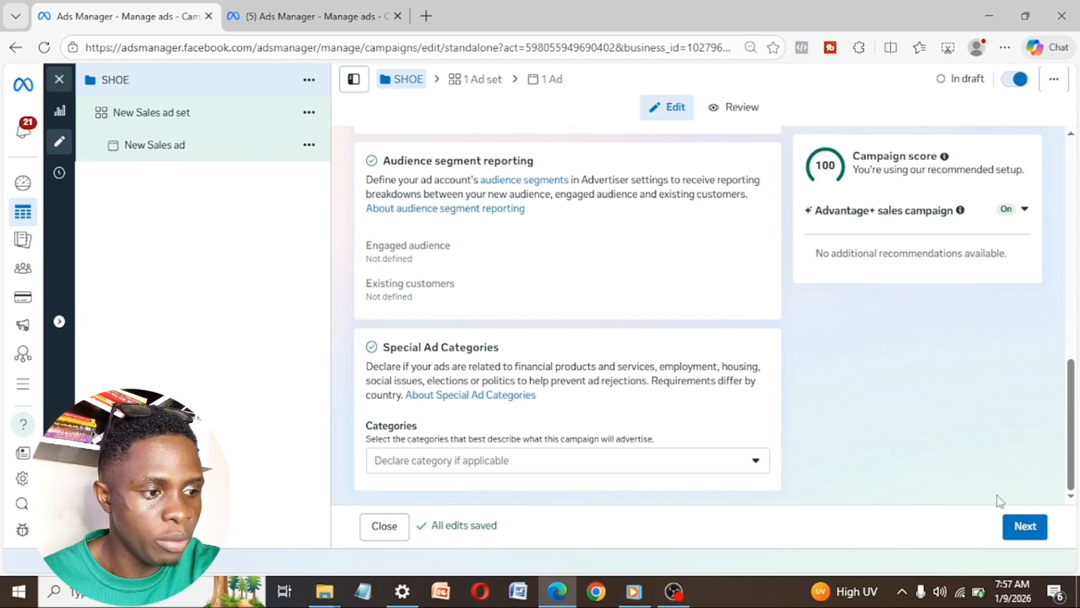
left_click(1029, 527)
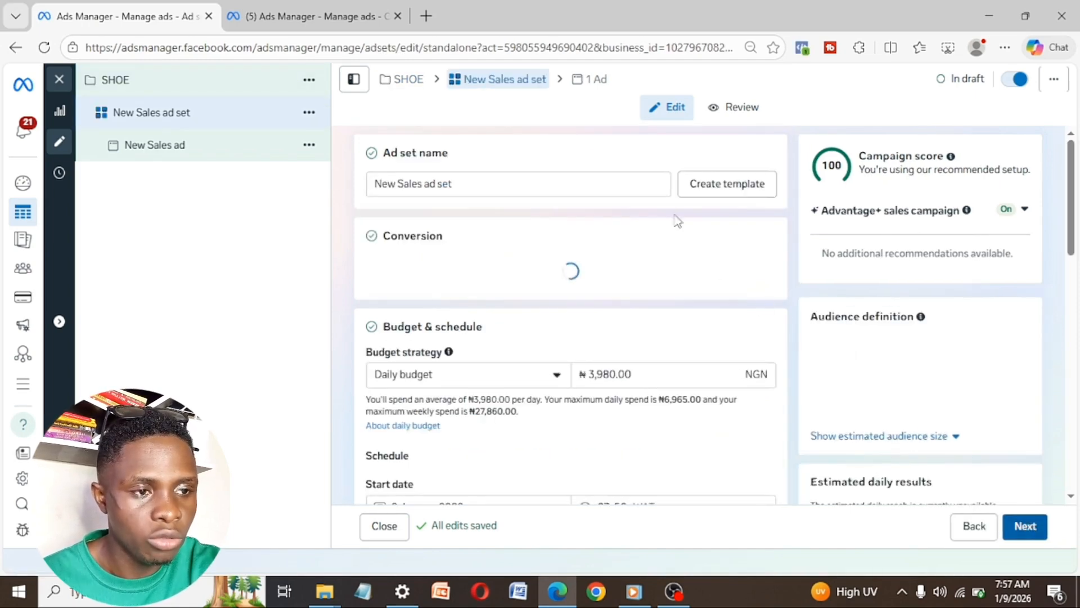
left_click(504, 182)
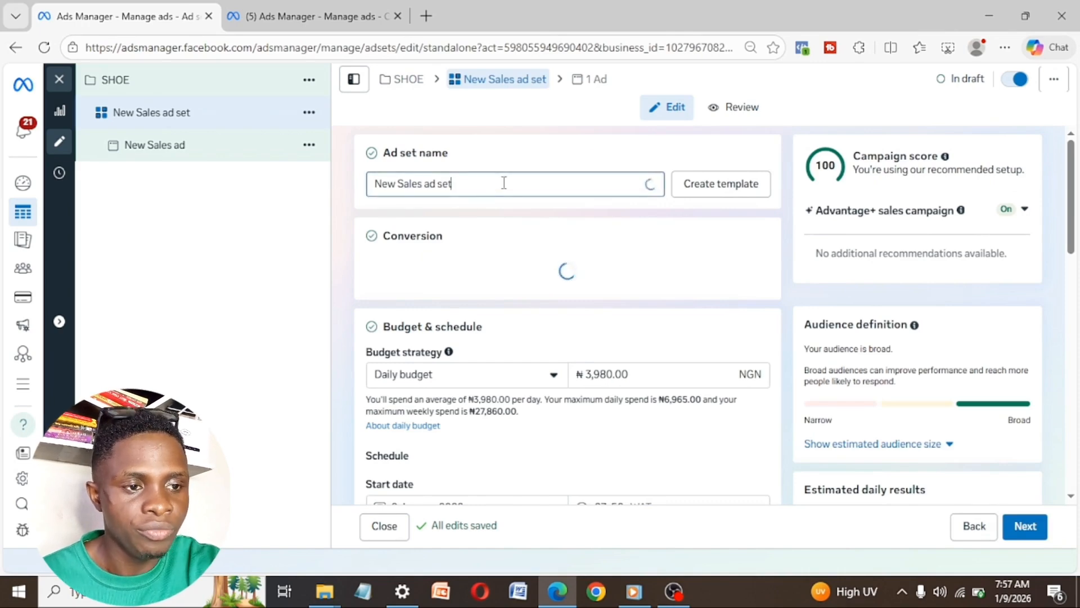
key("ctrl+a")
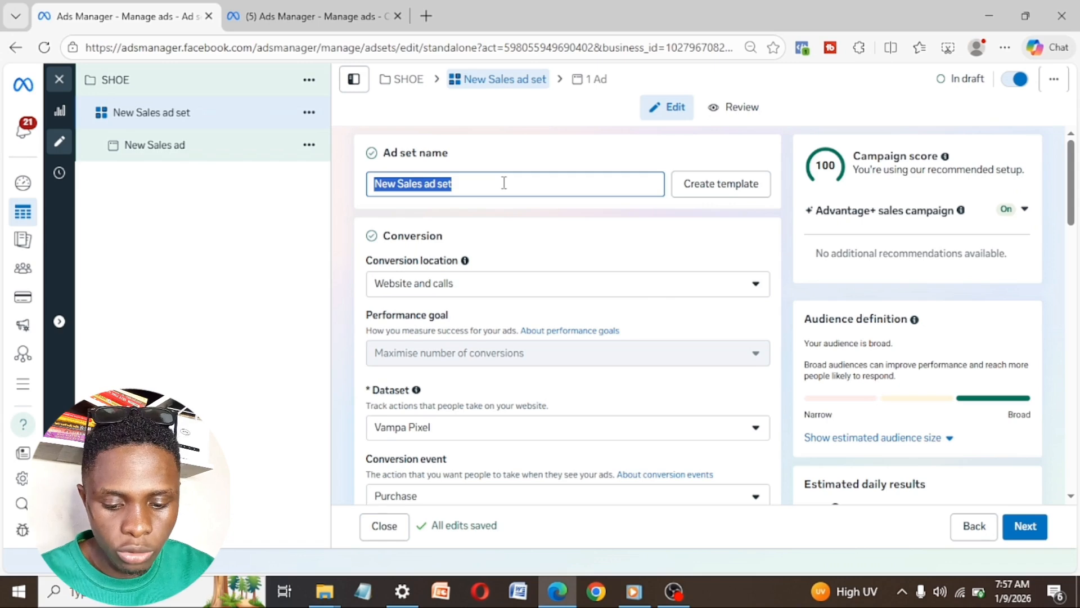
type("ZERO")
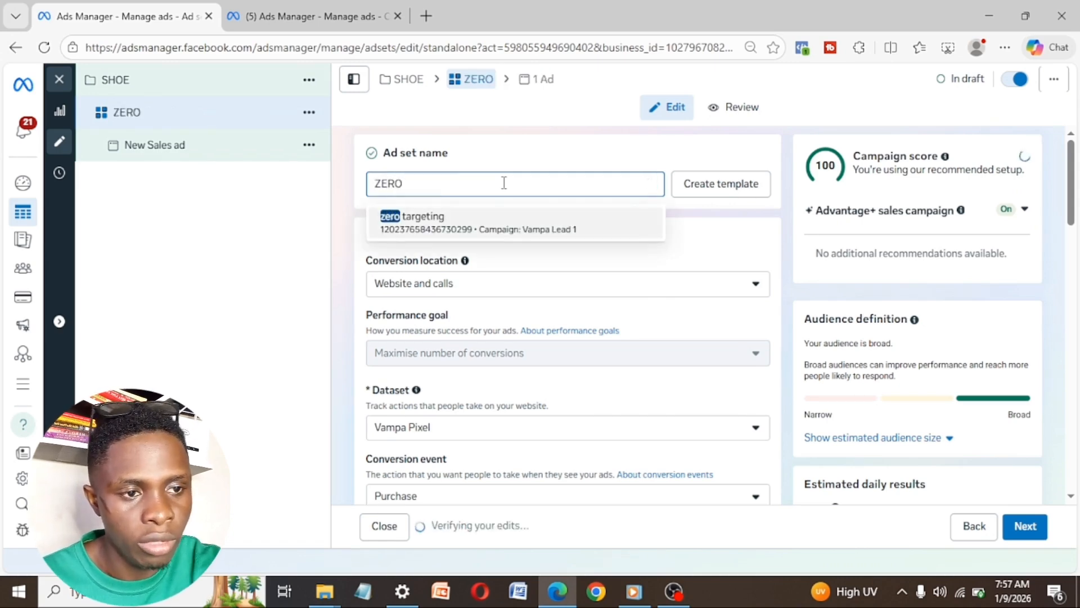
left_click(259, 241)
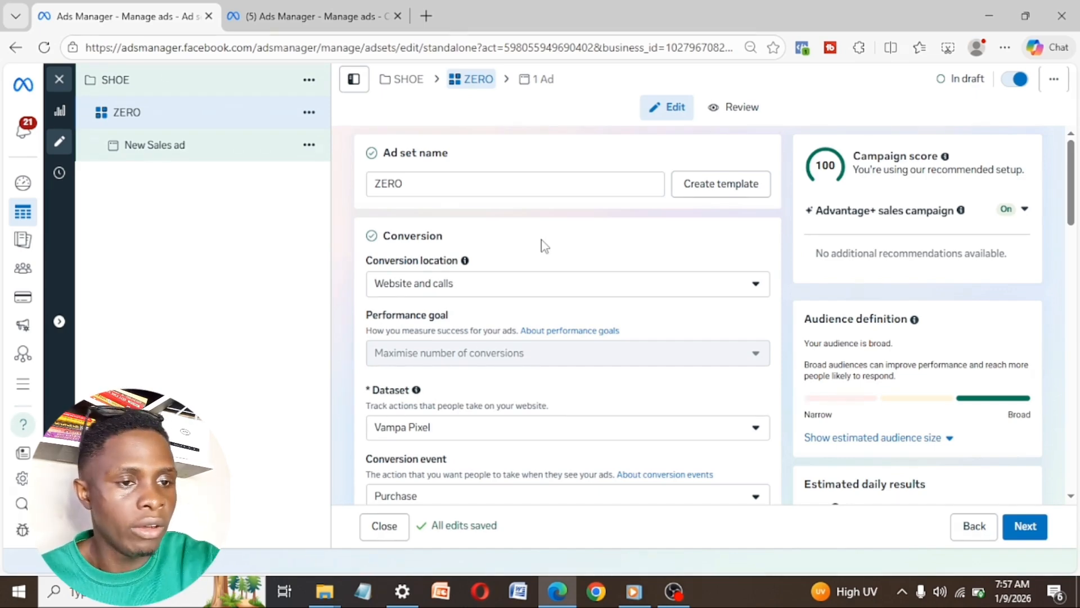
Step: Set the ad set's conversion location to the single destination Website
scroll(541, 239, "down", 2)
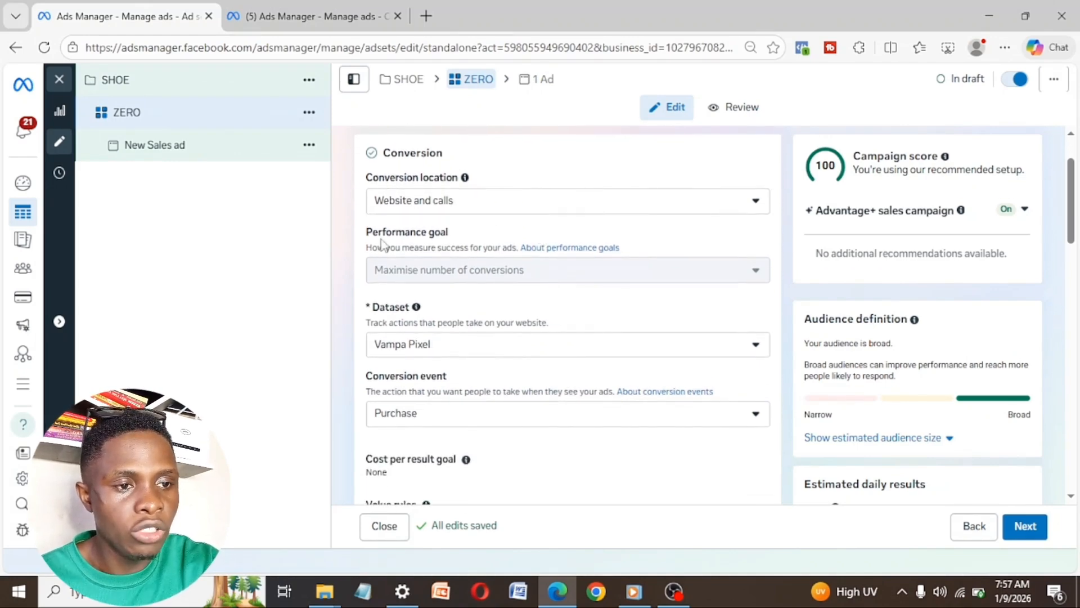
left_click(494, 207)
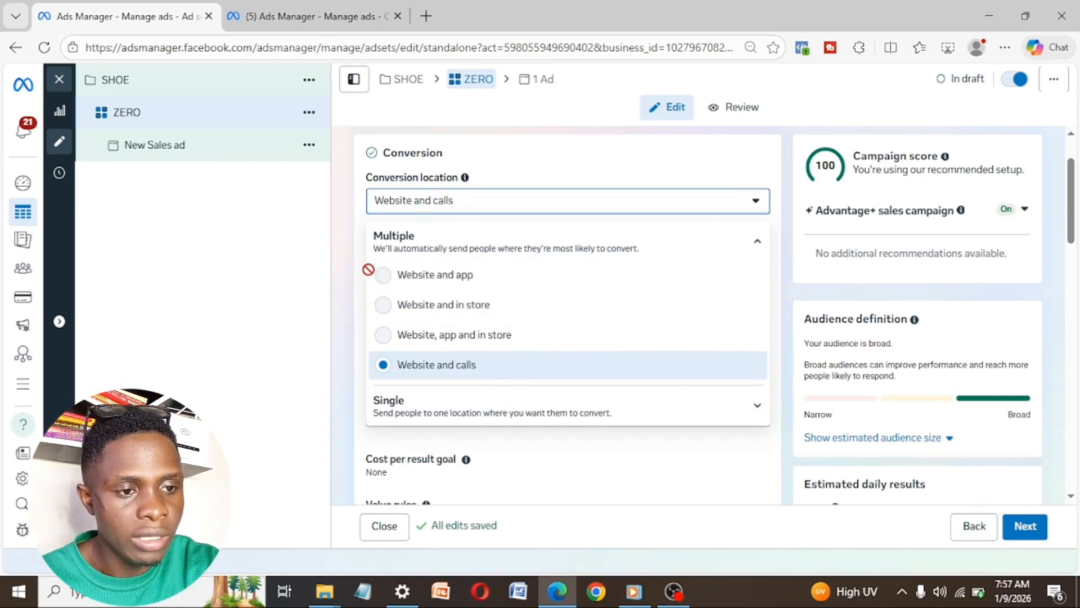
left_click(760, 409)
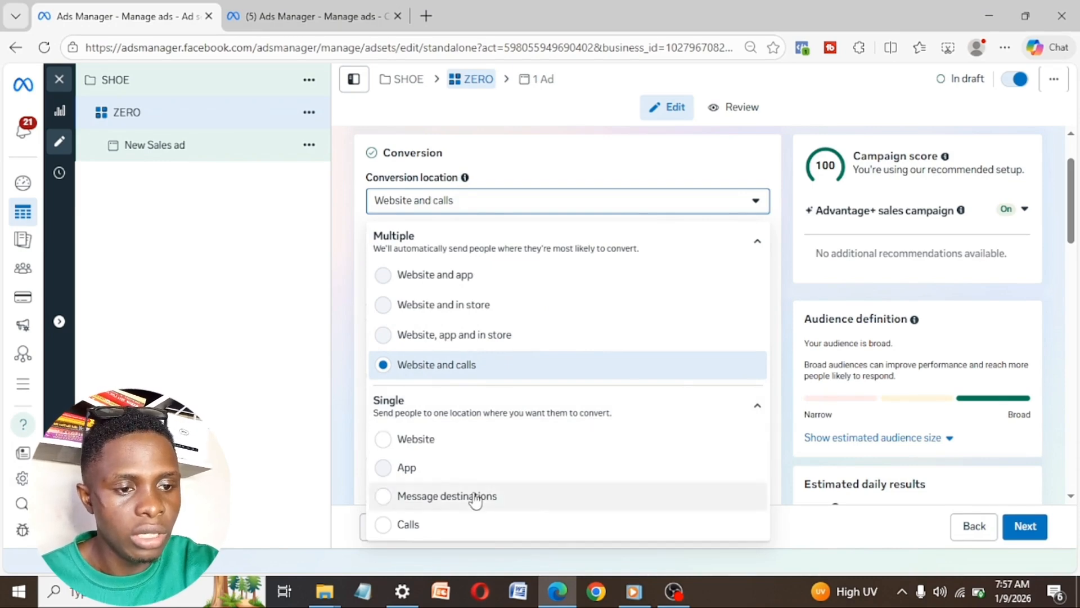
left_click(384, 440)
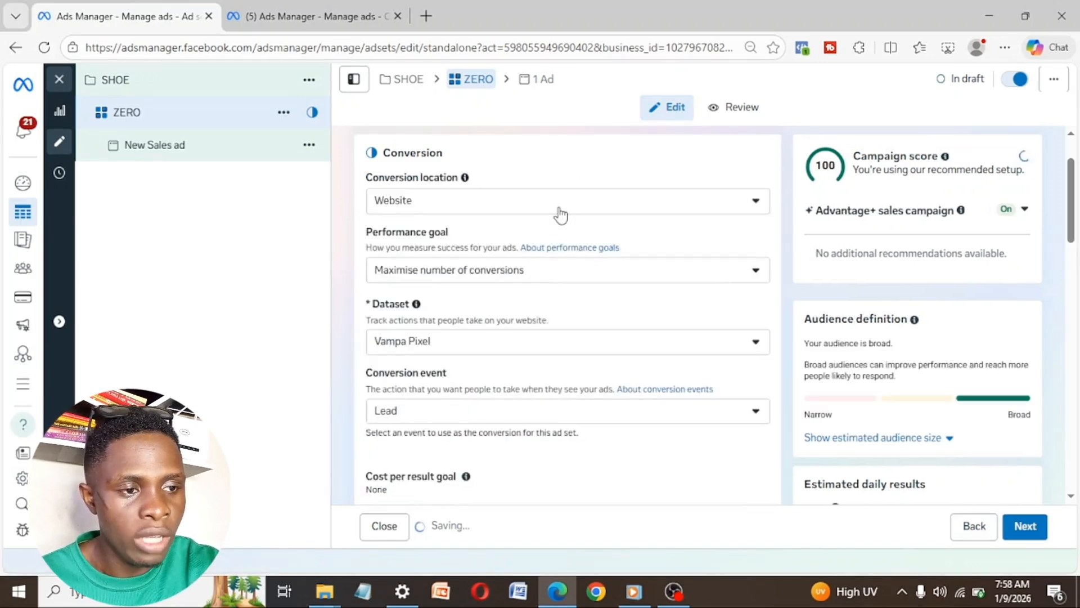
Step: Set the conversion location to Message destinations and try to connect a WhatsApp account
left_click(565, 209)
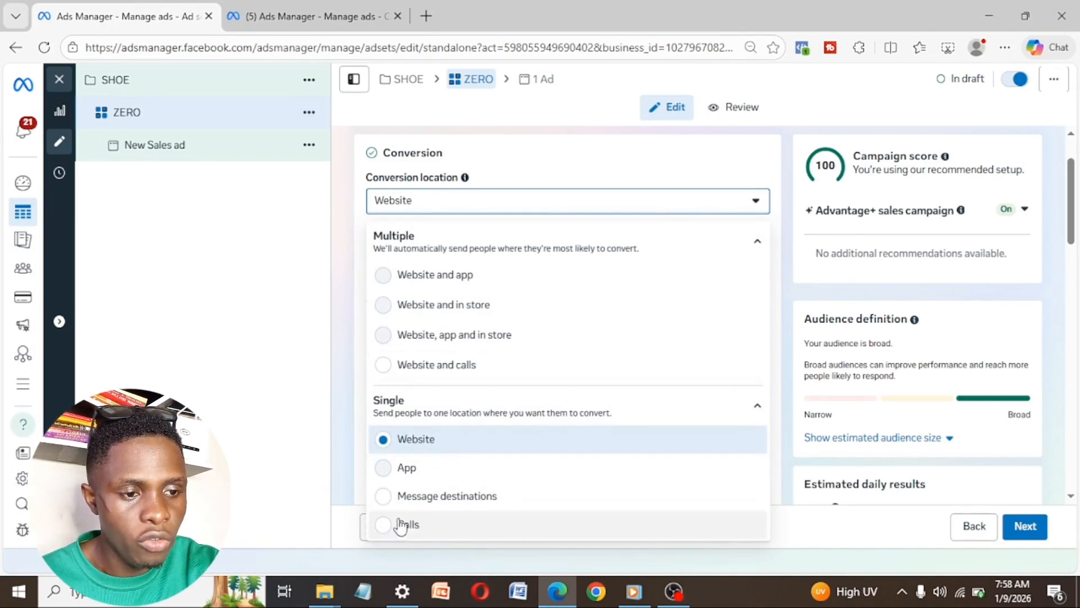
left_click(381, 496)
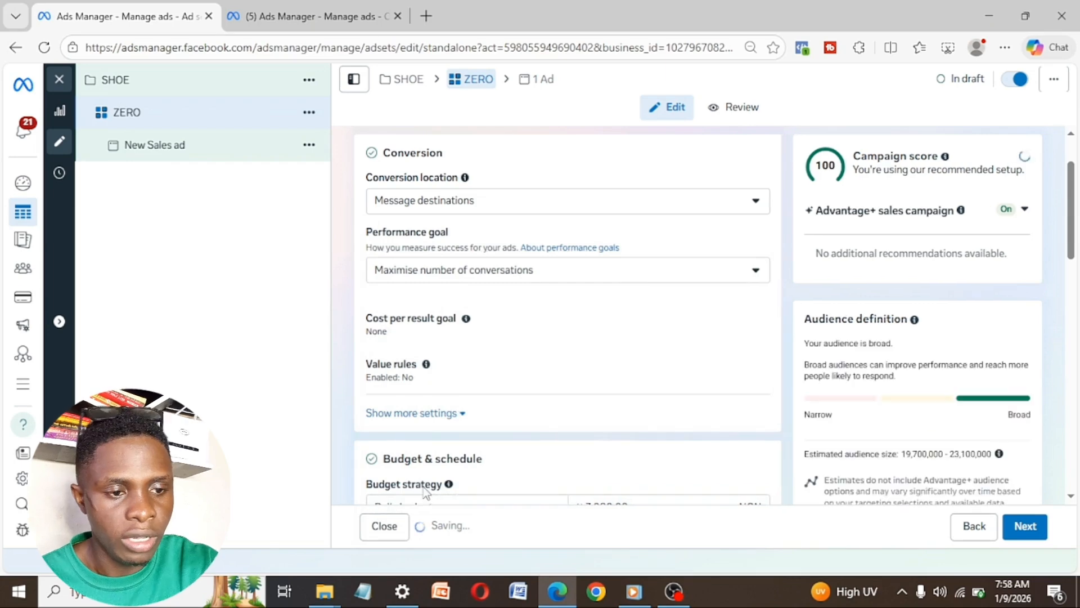
scroll(481, 359, "down", 3)
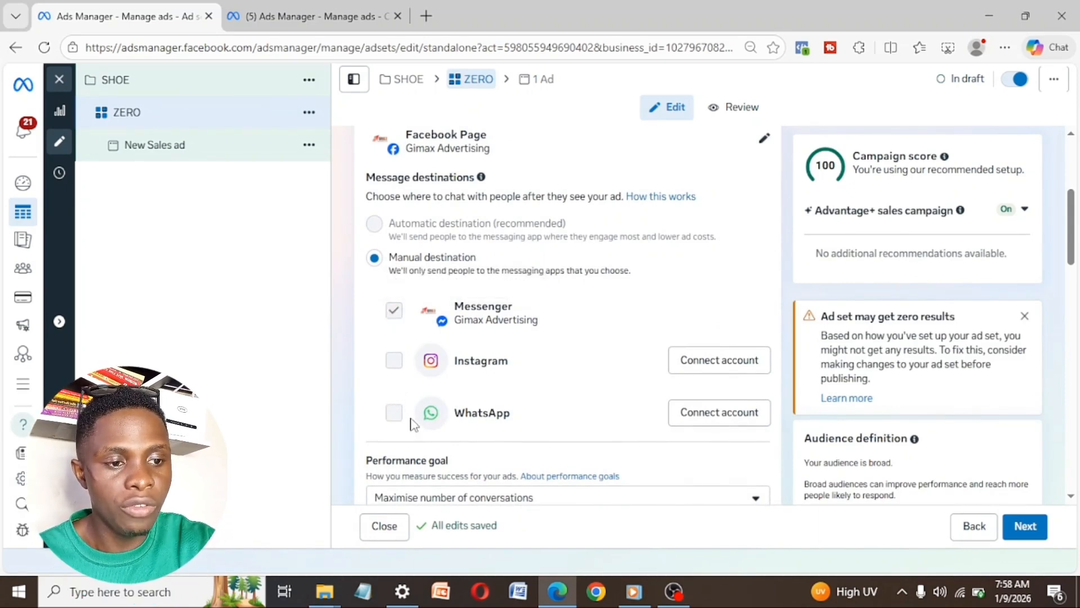
left_click(720, 423)
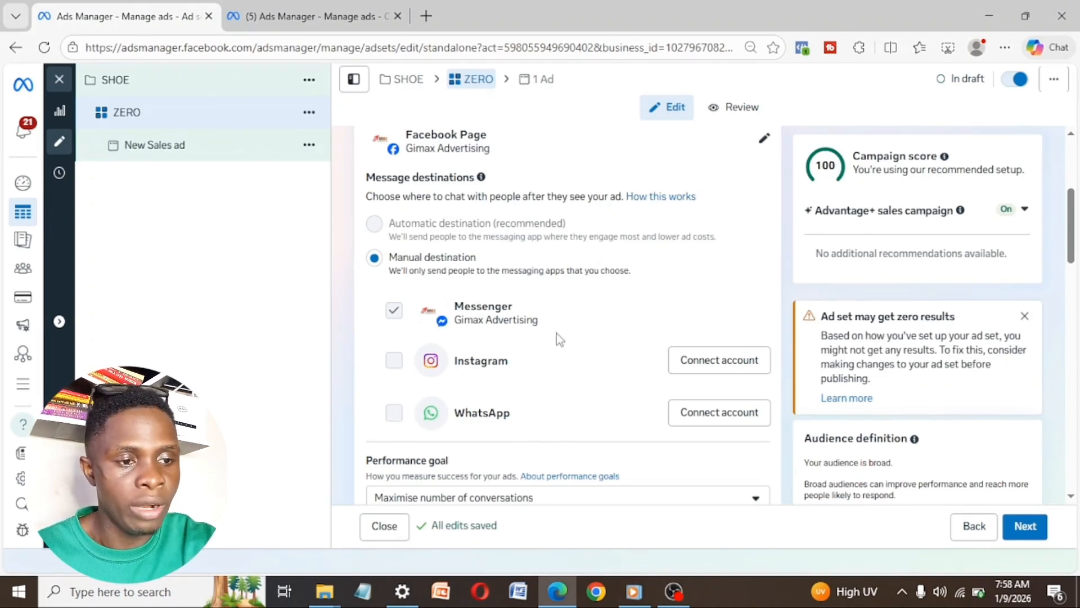
Step: Switch the conversion location from Message destinations back to Website
scroll(556, 333, "up", 4)
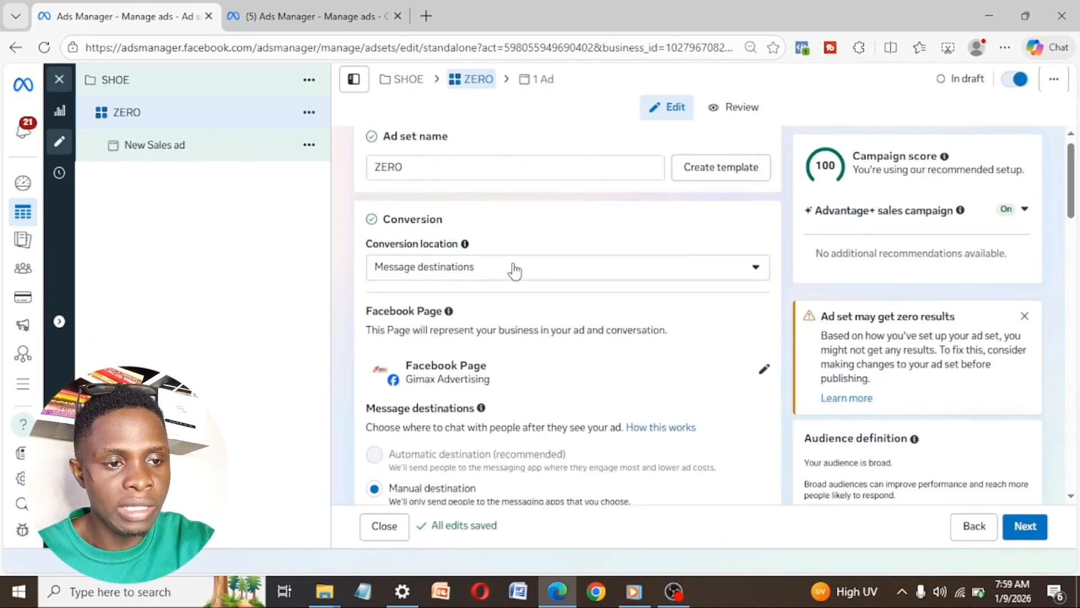
left_click(514, 271)
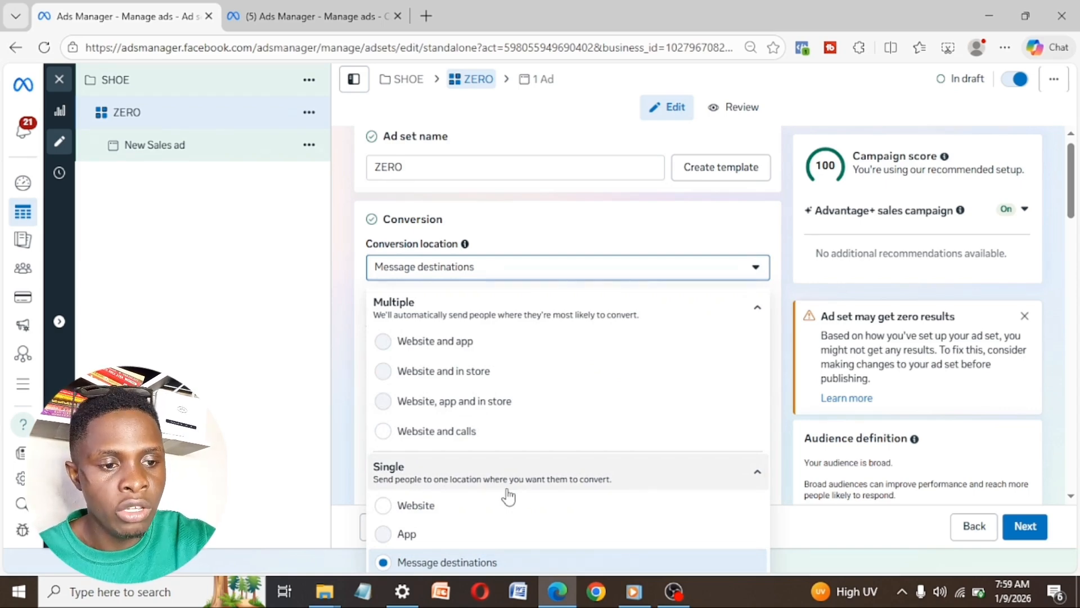
left_click(383, 513)
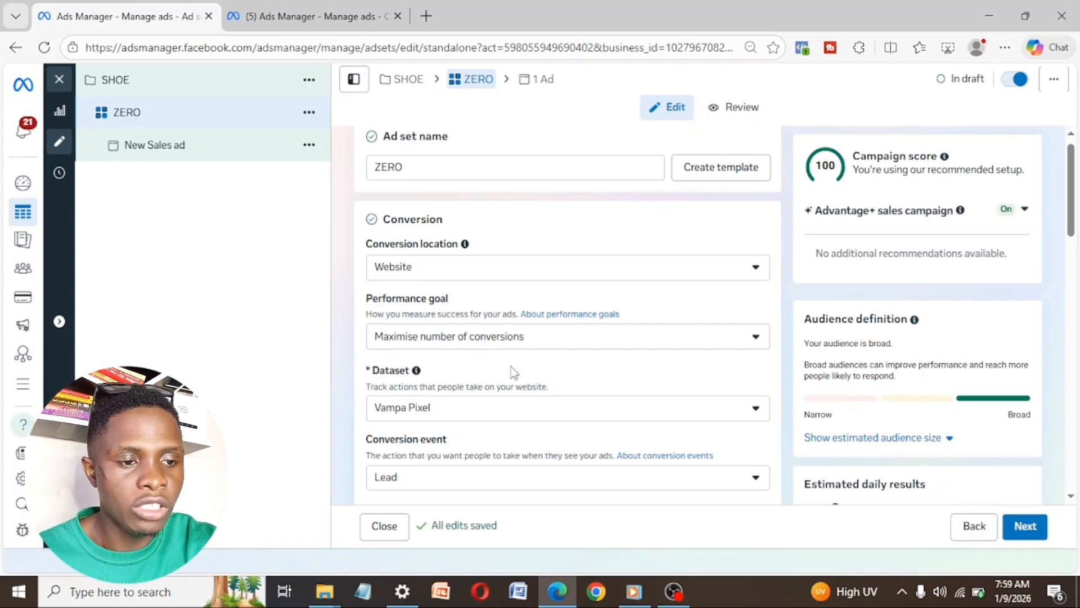
Step: Set the ad set's conversion event to Purchase
scroll(511, 366, "down", 2)
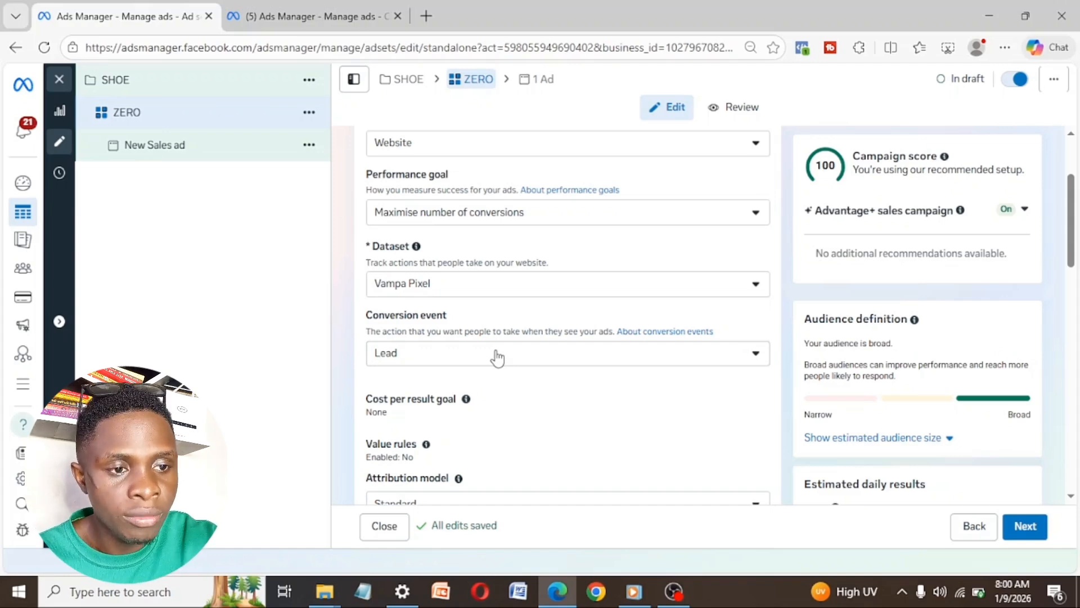
left_click(516, 354)
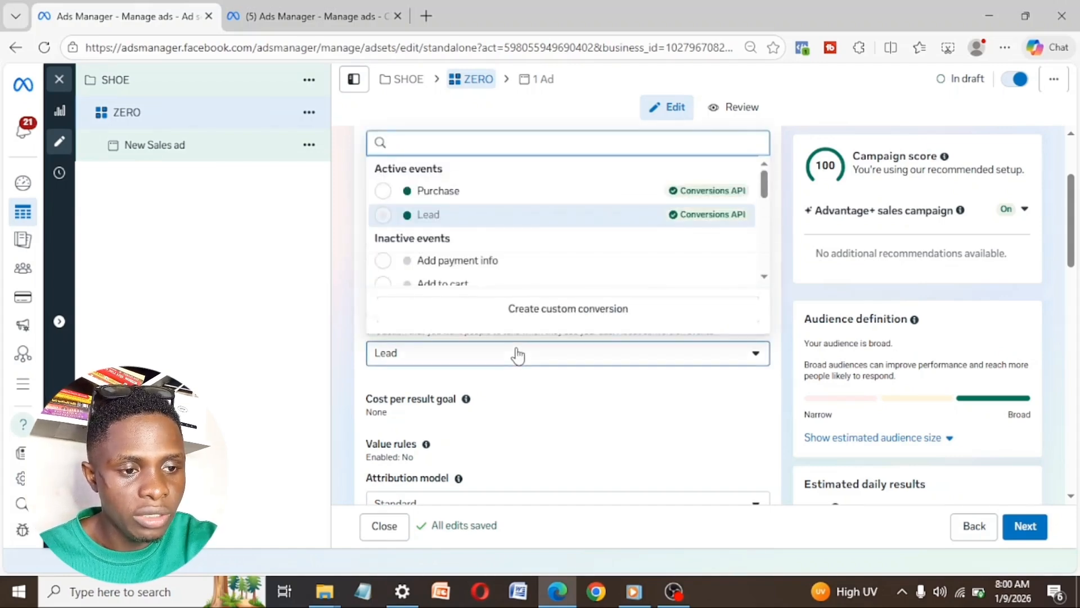
left_click(399, 191)
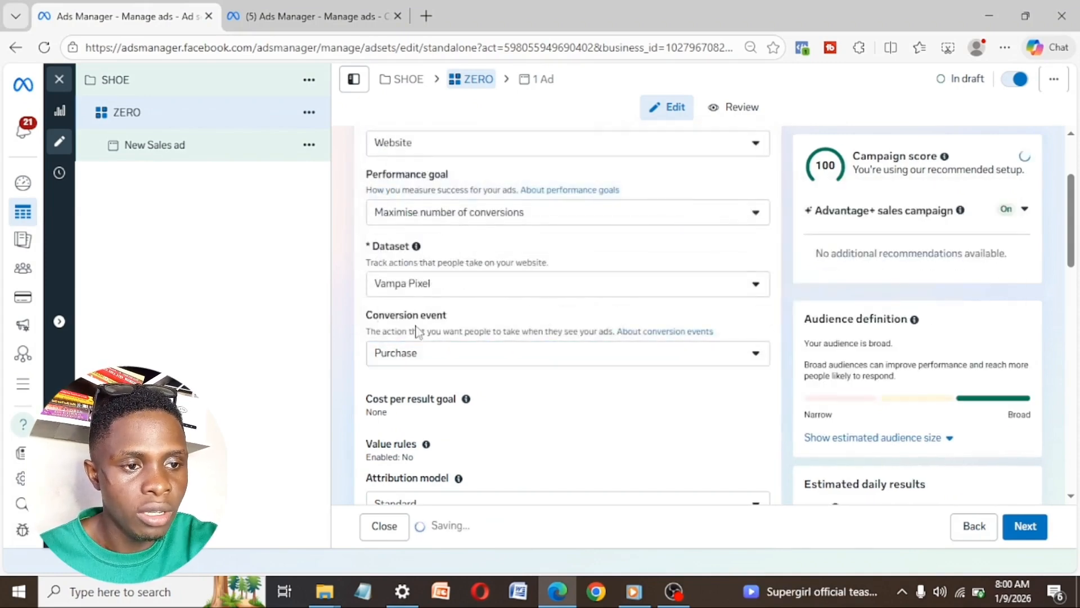
Step: Set the ad set's daily budget to 5000 NGN
scroll(498, 415, "down", 1)
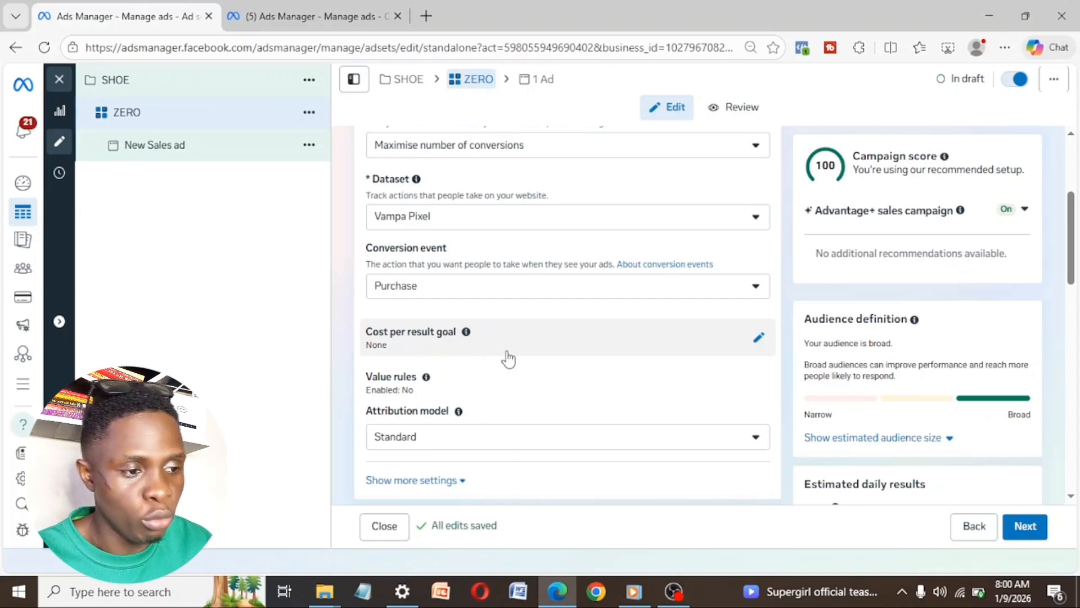
scroll(508, 359, "down", 3)
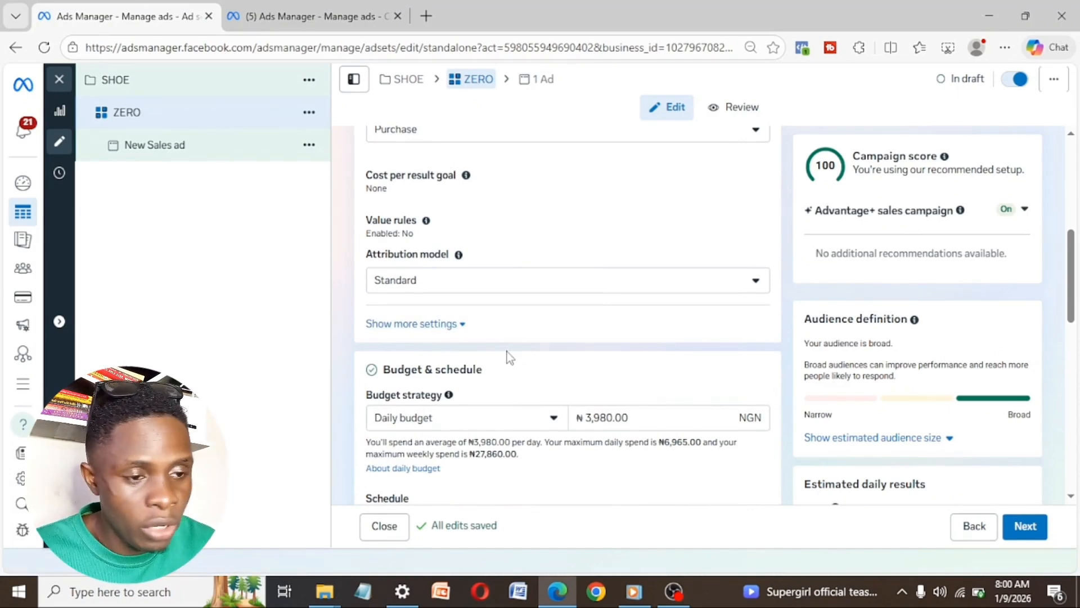
scroll(507, 349, "down", 2)
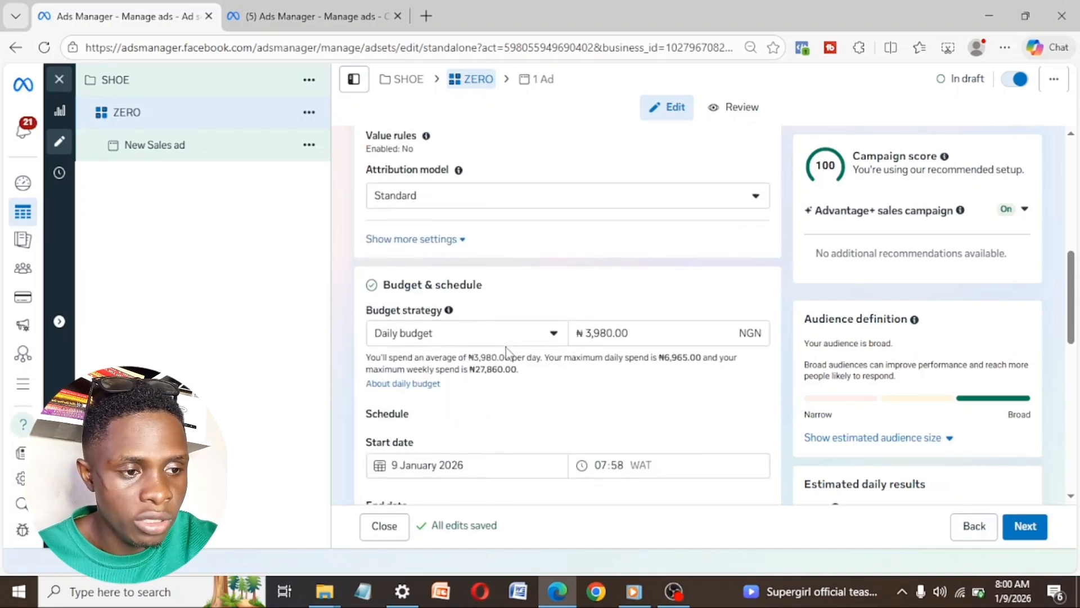
left_click(659, 332)
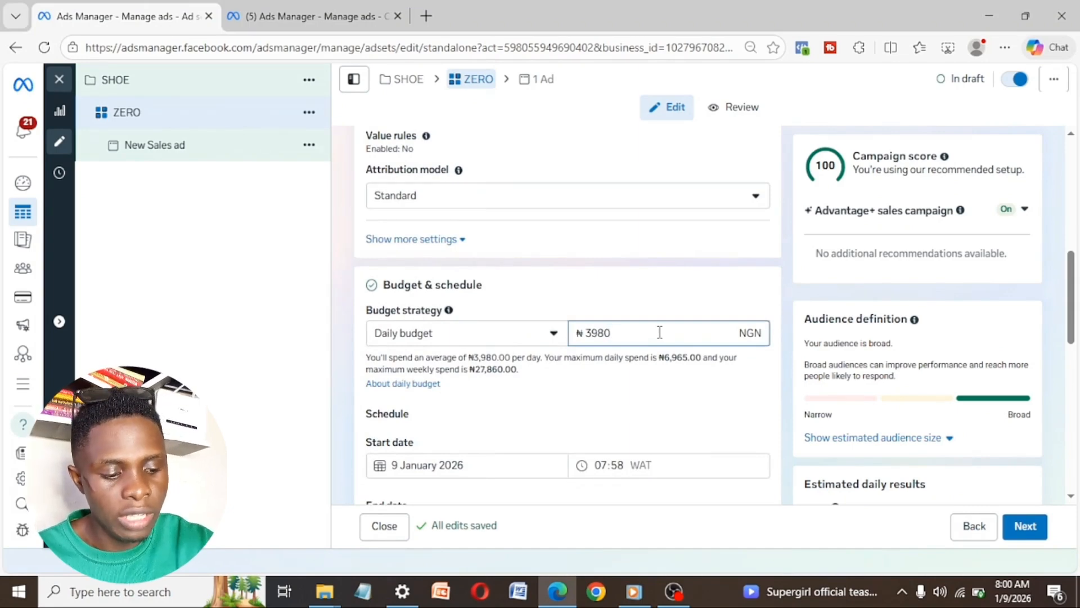
key("BackSpace")
key("BackSpace")
key("BackSpace")
key("BackSpace")
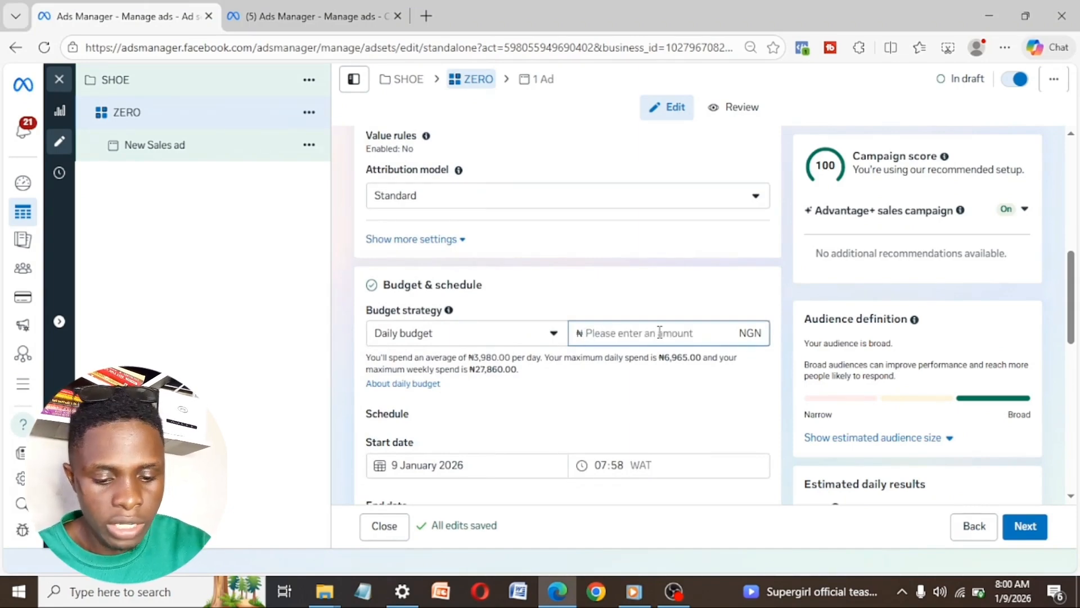
type("5000")
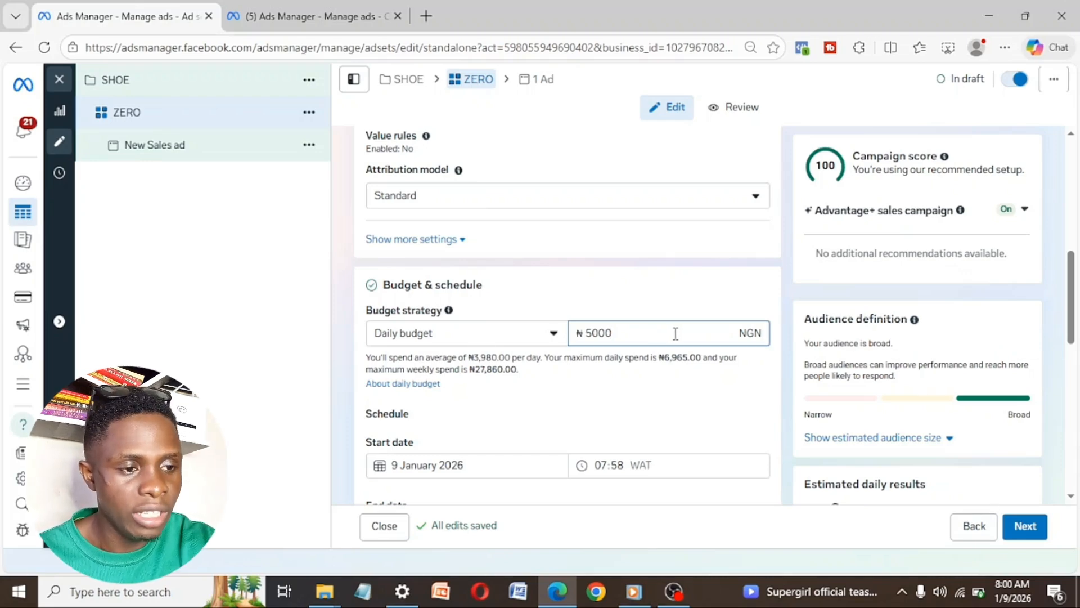
Step: Set the ad set's schedule to start on 10 January 2026
scroll(605, 356, "down", 3)
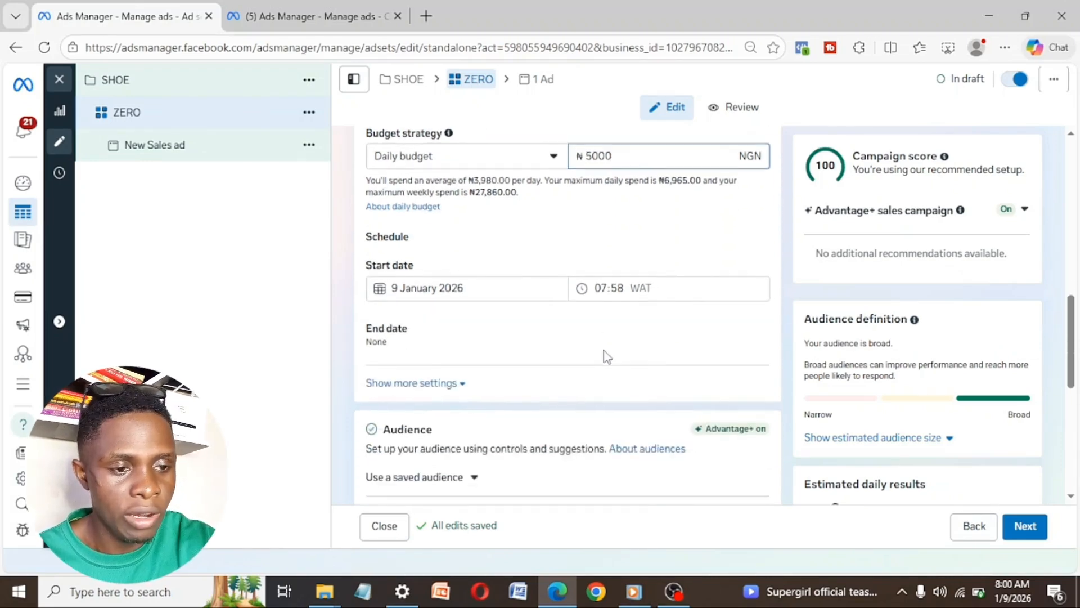
left_click(490, 290)
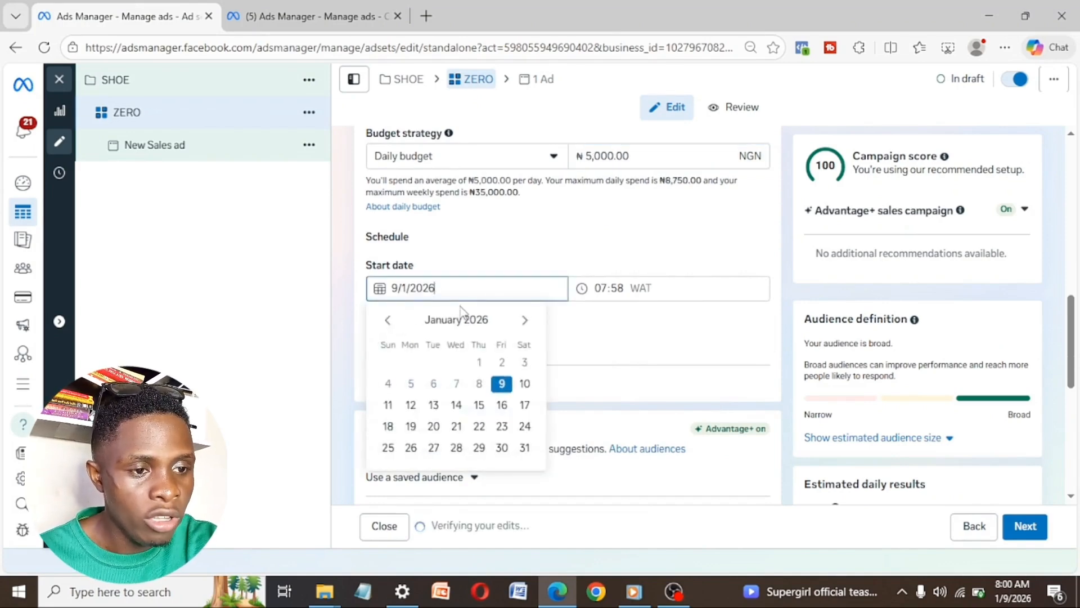
left_click(613, 289)
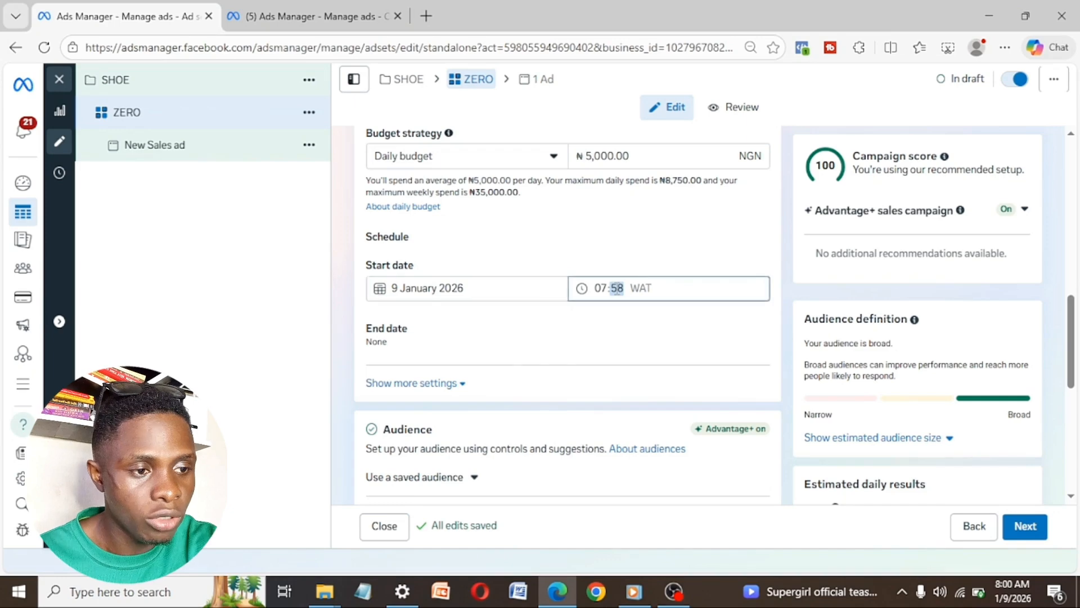
left_click(601, 288)
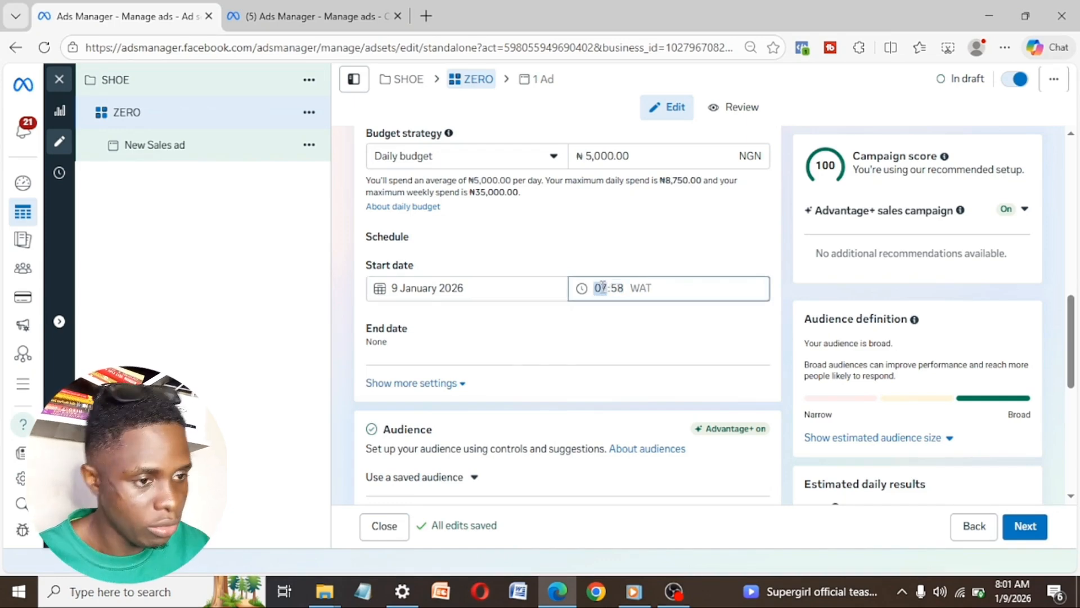
left_click(419, 287)
left_click(405, 290)
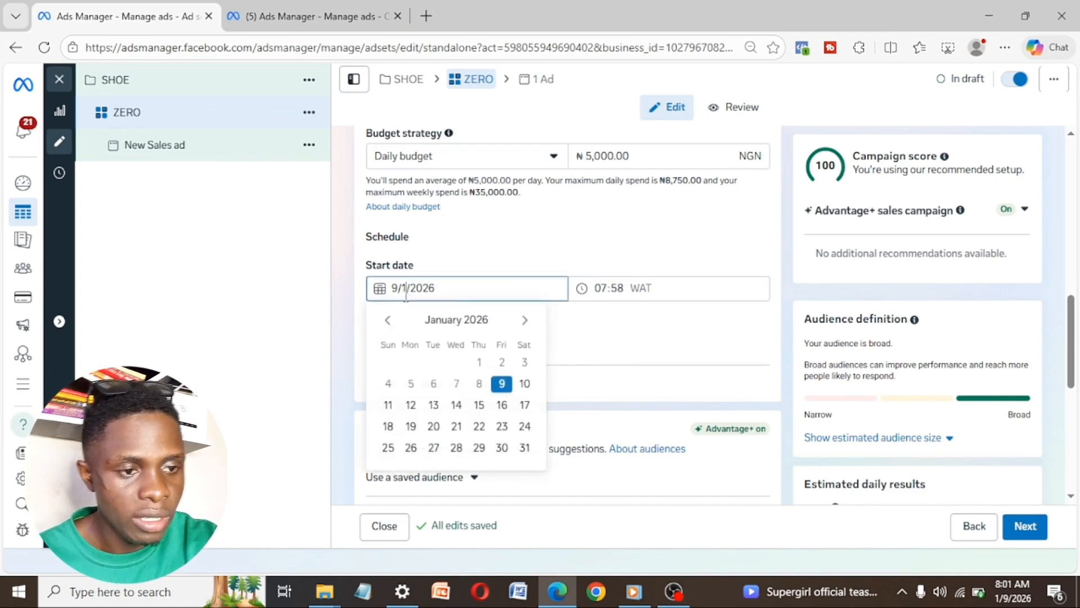
left_click(525, 385)
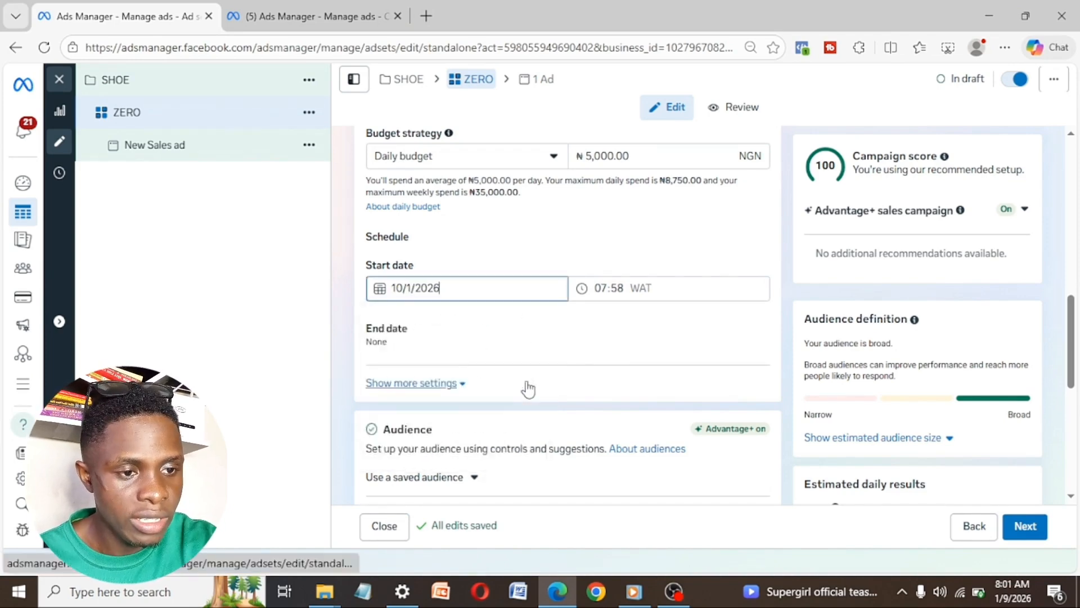
Step: Set the schedule's start time to 00:00 and open the end date setting
left_click(604, 284)
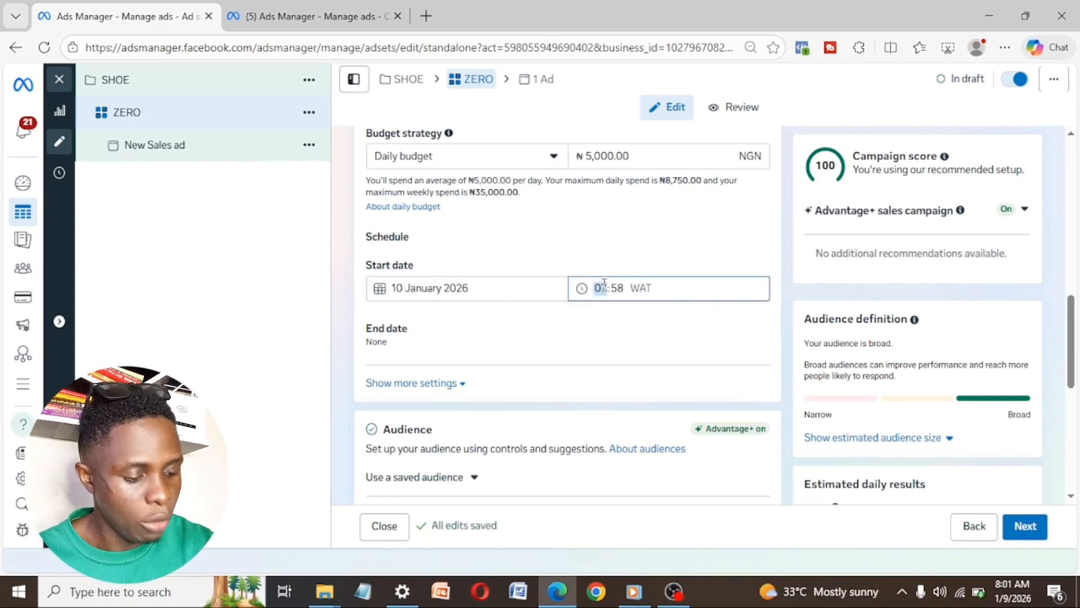
type("00:")
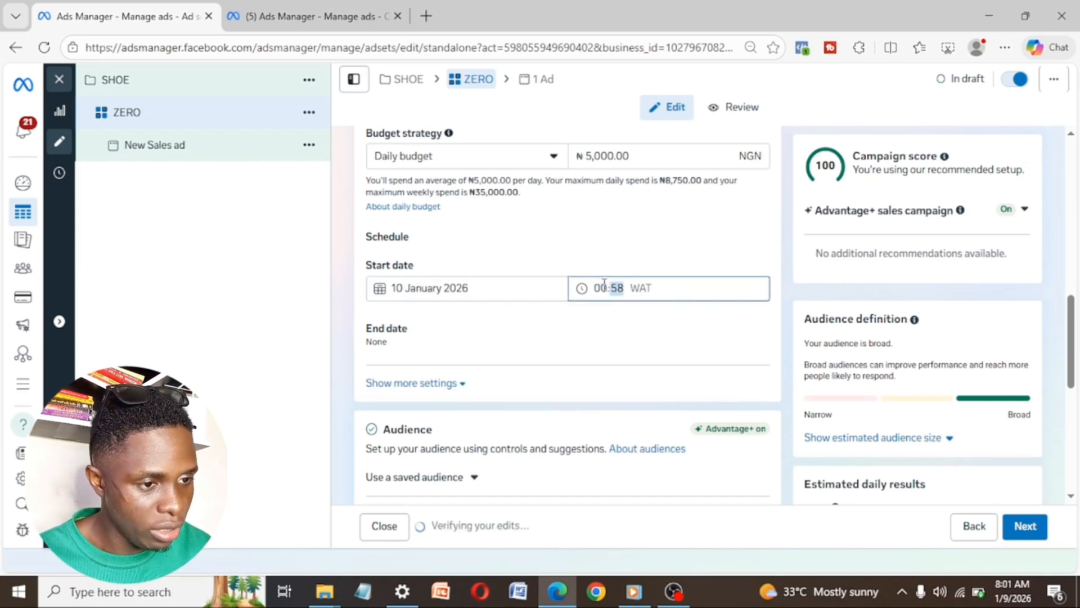
type("00")
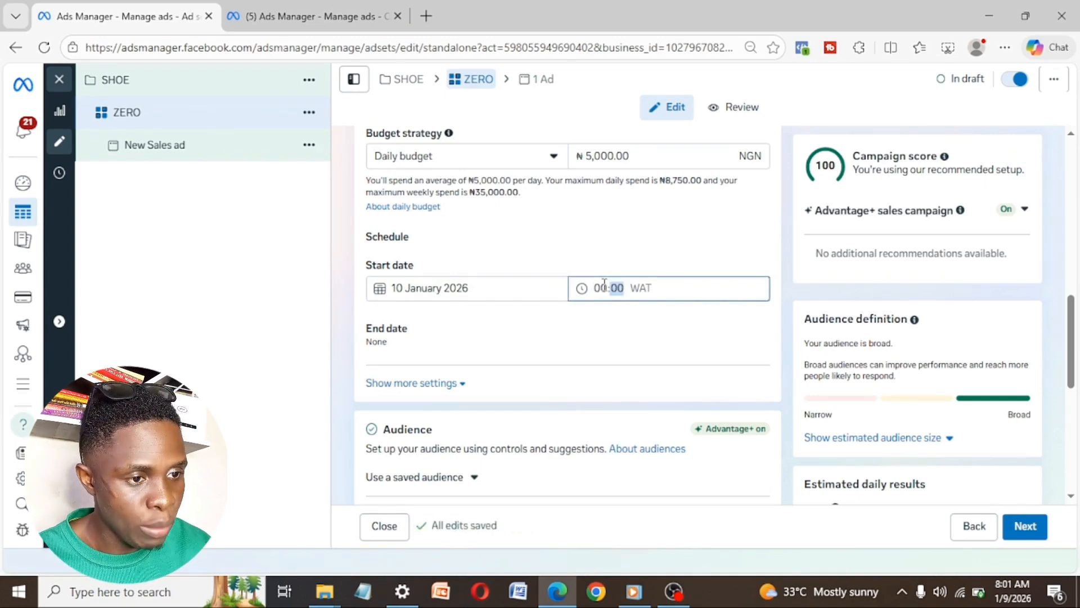
left_click(636, 354)
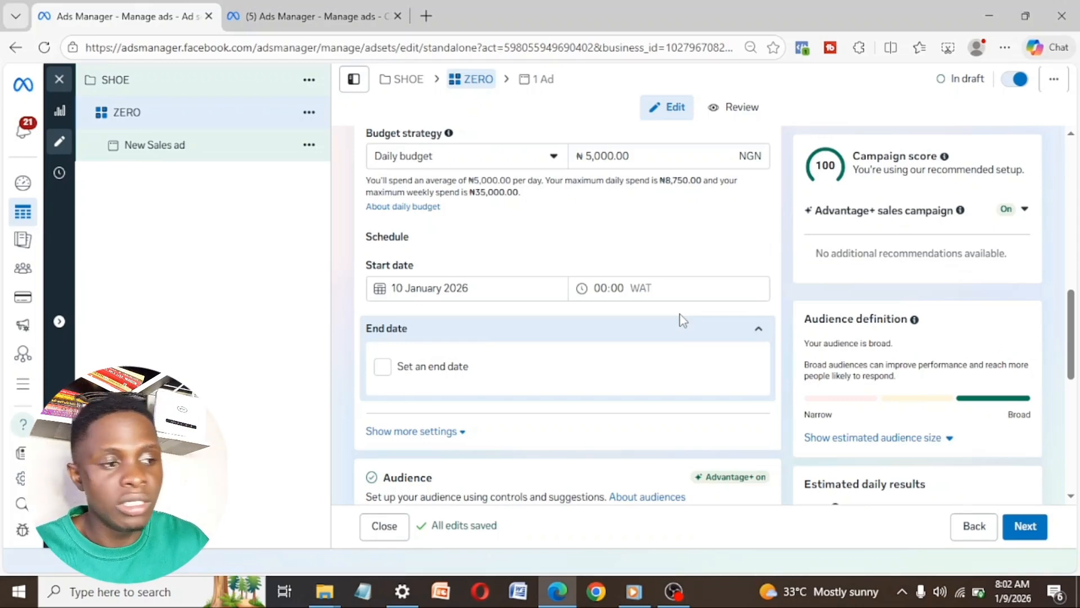
Step: Check which saved audiences are available for the ad set
scroll(673, 295, "down", 4)
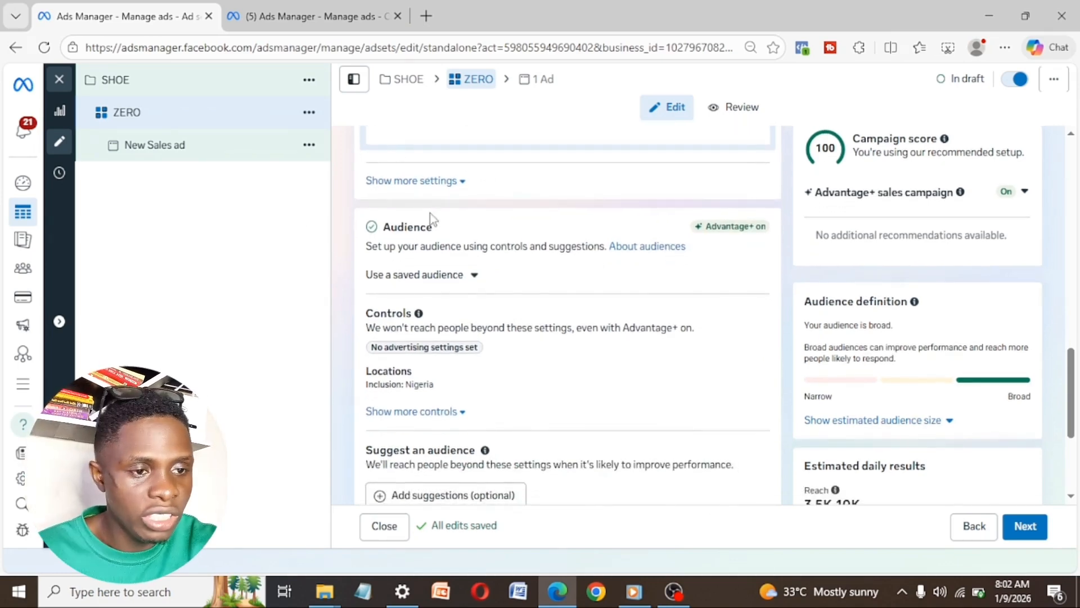
left_click(474, 279)
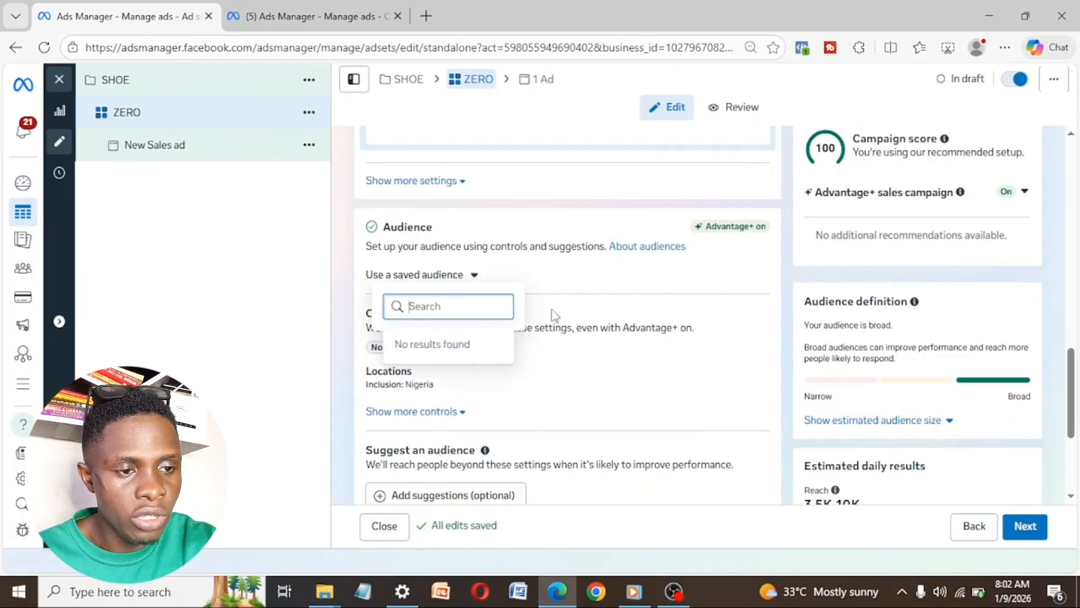
left_click(231, 355)
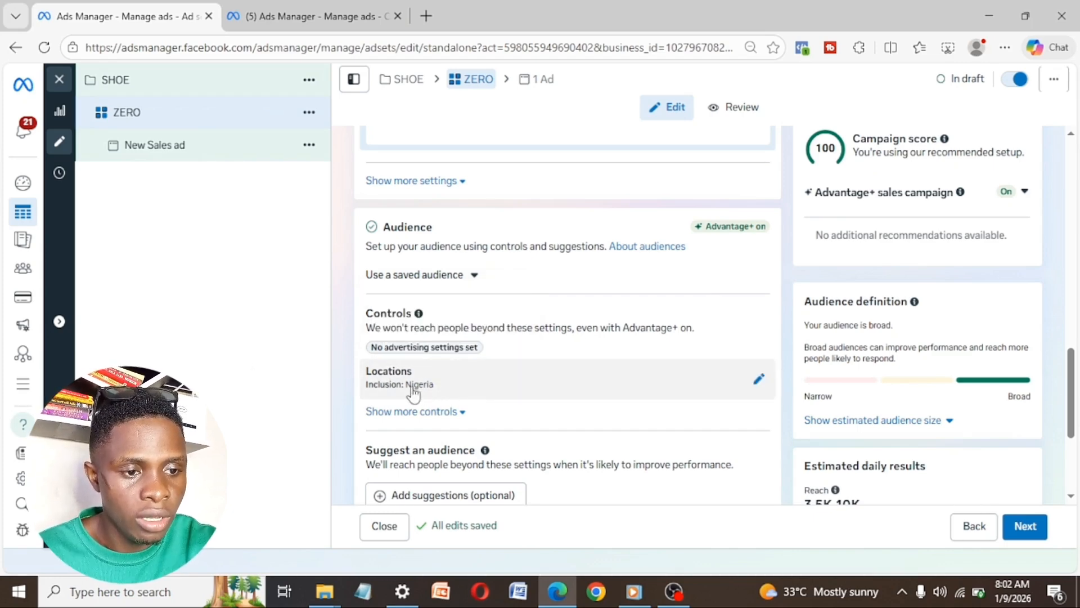
Step: Expand the additional audience controls and the optional audience suggestions of the ad set
scroll(552, 417, "down", 2)
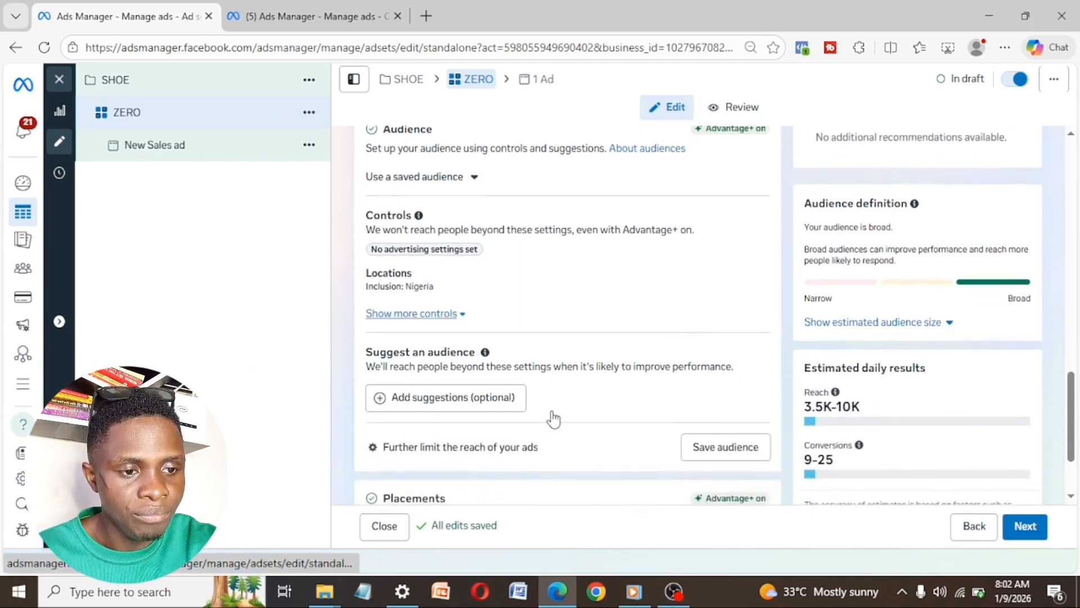
left_click(459, 319)
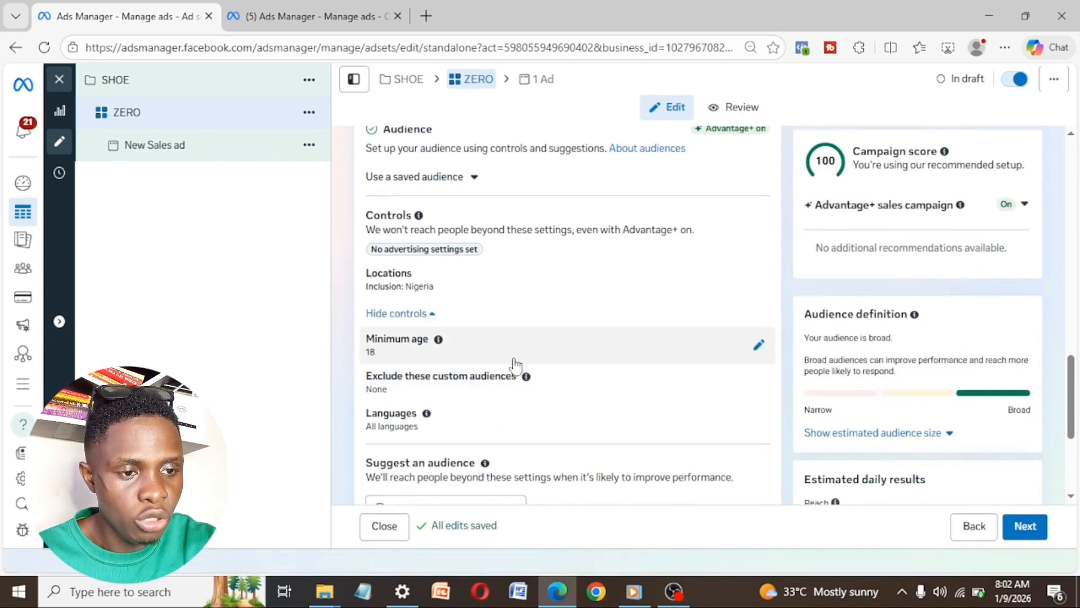
scroll(559, 378, "down", 3)
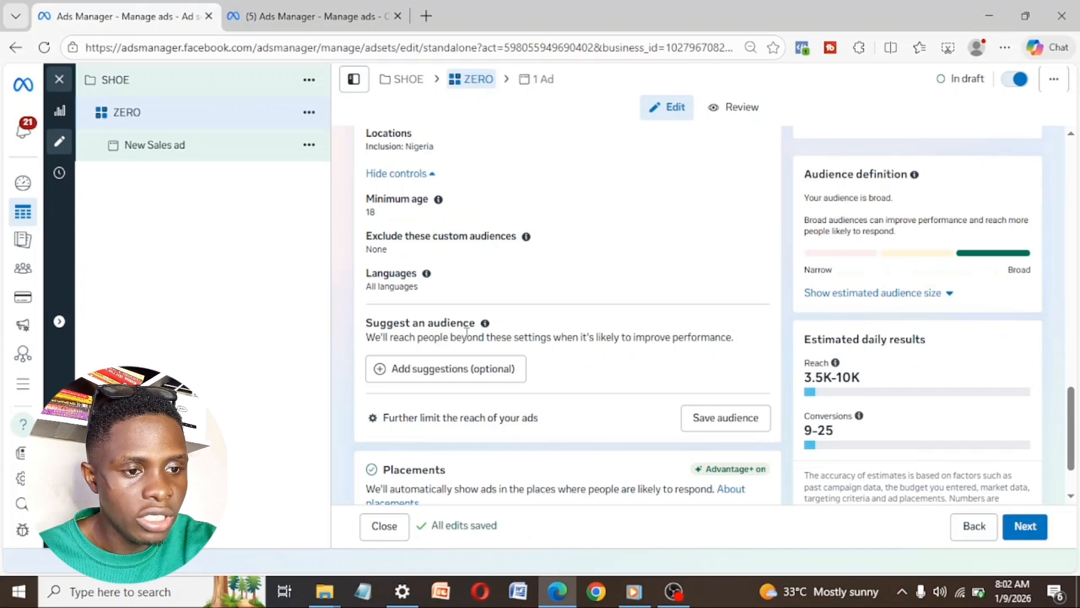
left_click(451, 385)
scroll(566, 434, "down", 1)
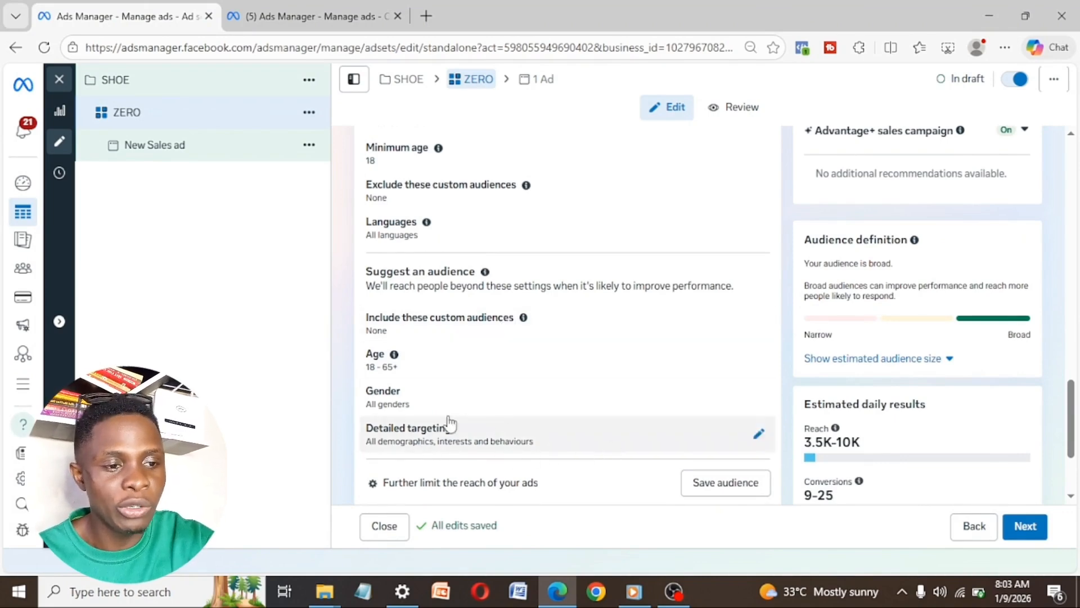
Step: Search detailed targeting for SHOE, then clear the search without adding an interest
left_click(758, 447)
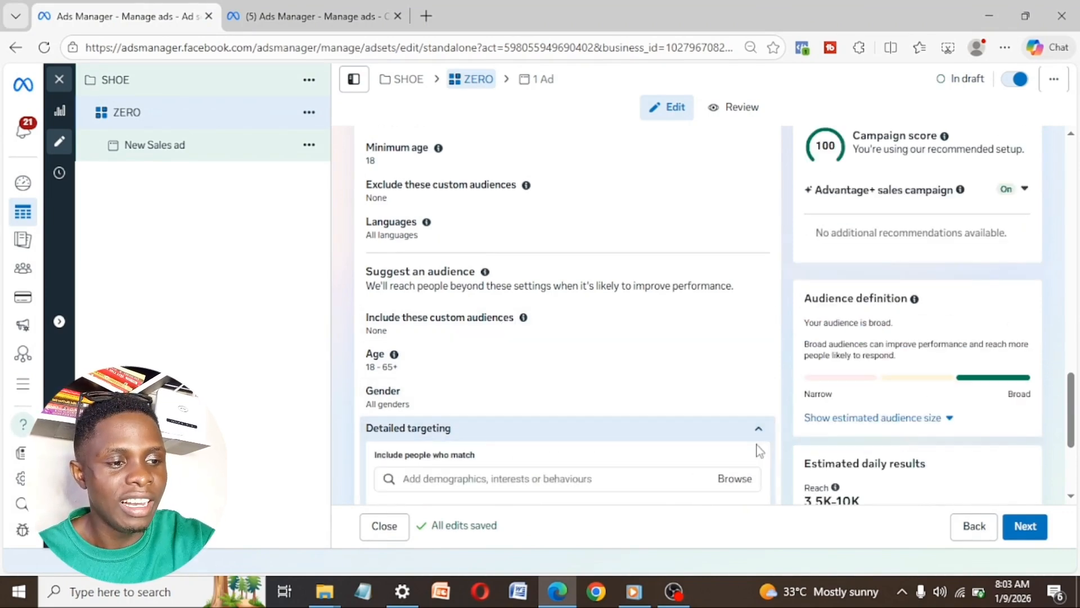
left_click(617, 482)
type("SHOE")
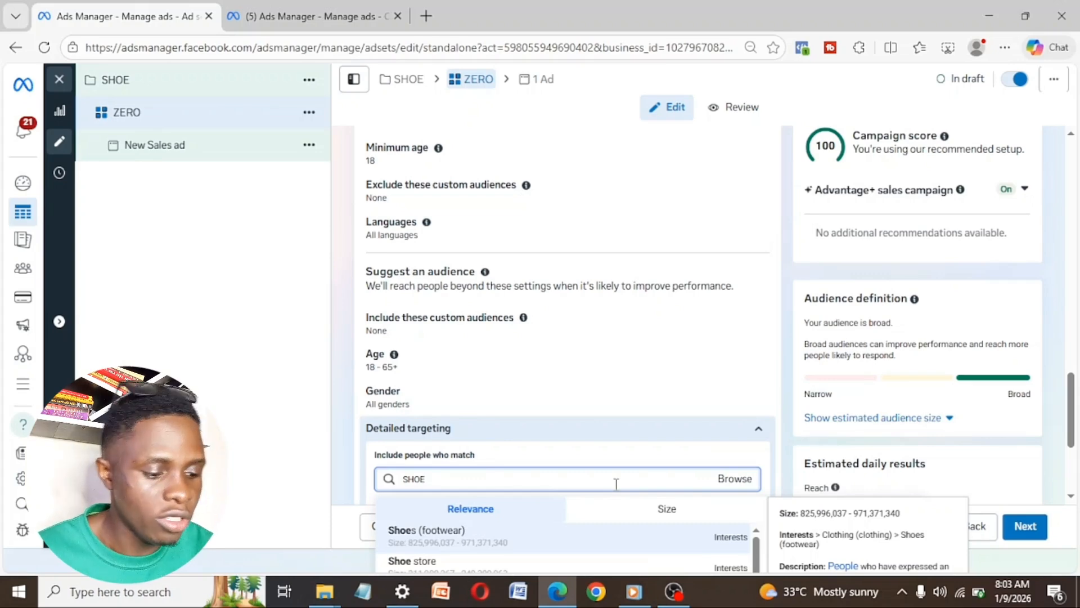
key("BackSpace")
key("BackSpace")
key("BackSpace")
key("BackSpace")
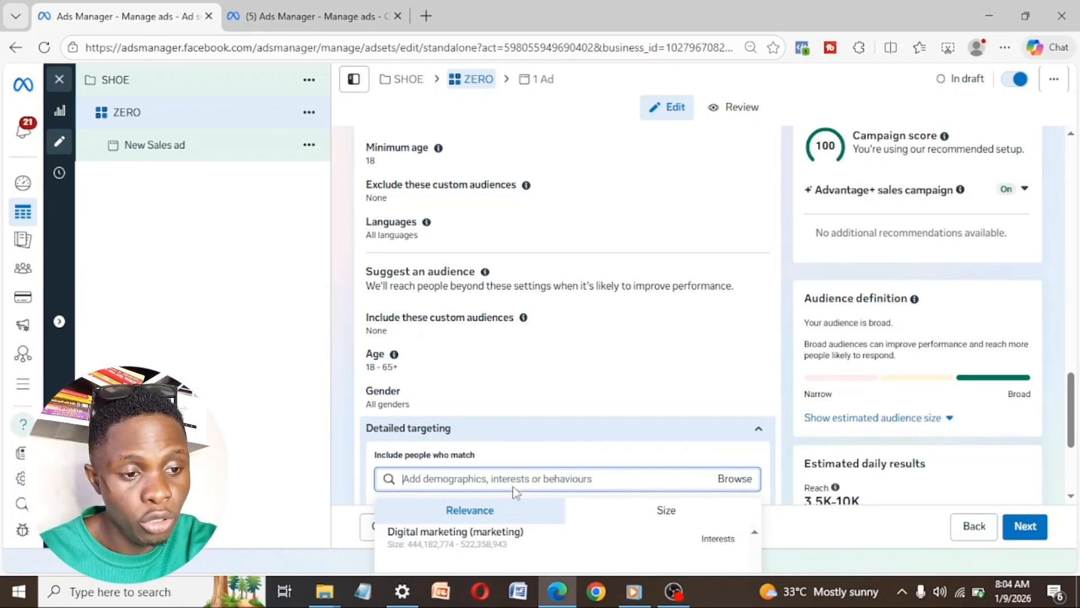
left_click(251, 437)
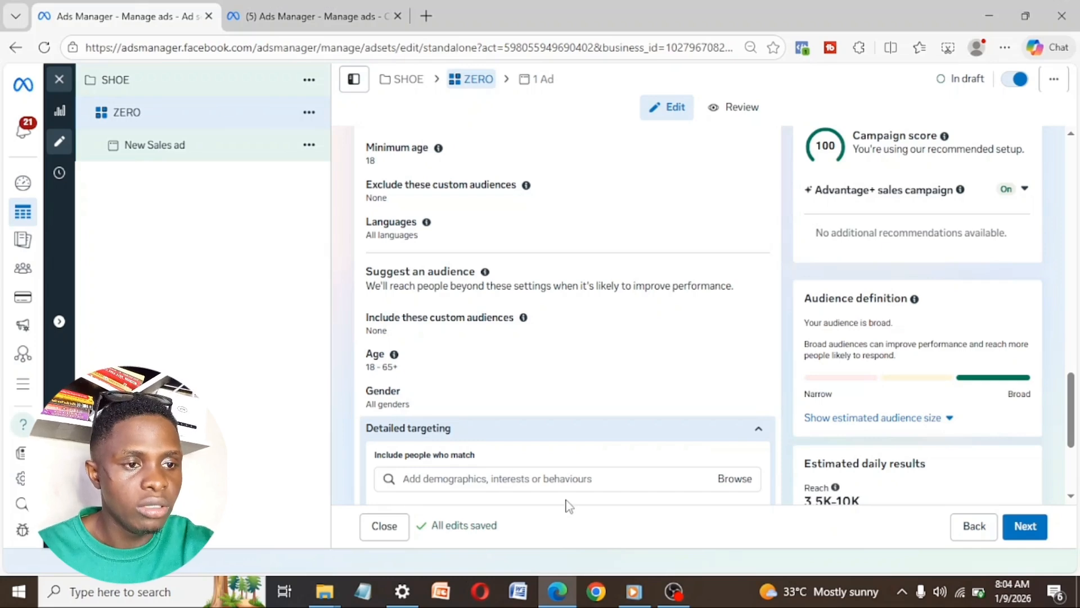
Step: Expand the placement settings and examine the devices, platforms, placement controls and brand safety options
scroll(569, 505, "down", 1)
scroll(568, 506, "down", 1)
scroll(568, 505, "down", 2)
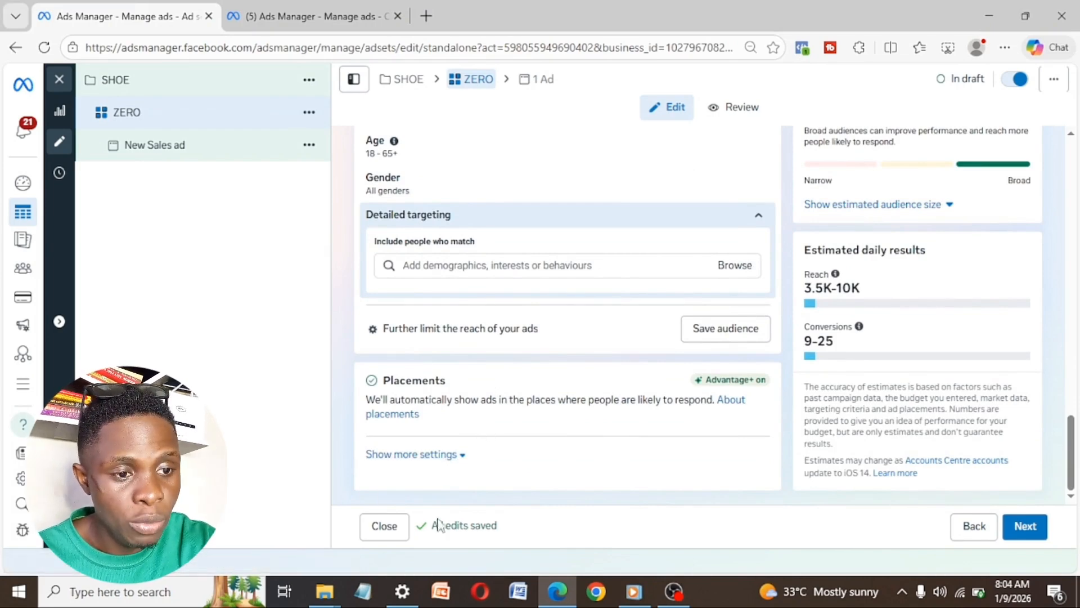
left_click(462, 456)
scroll(463, 463, "down", 5)
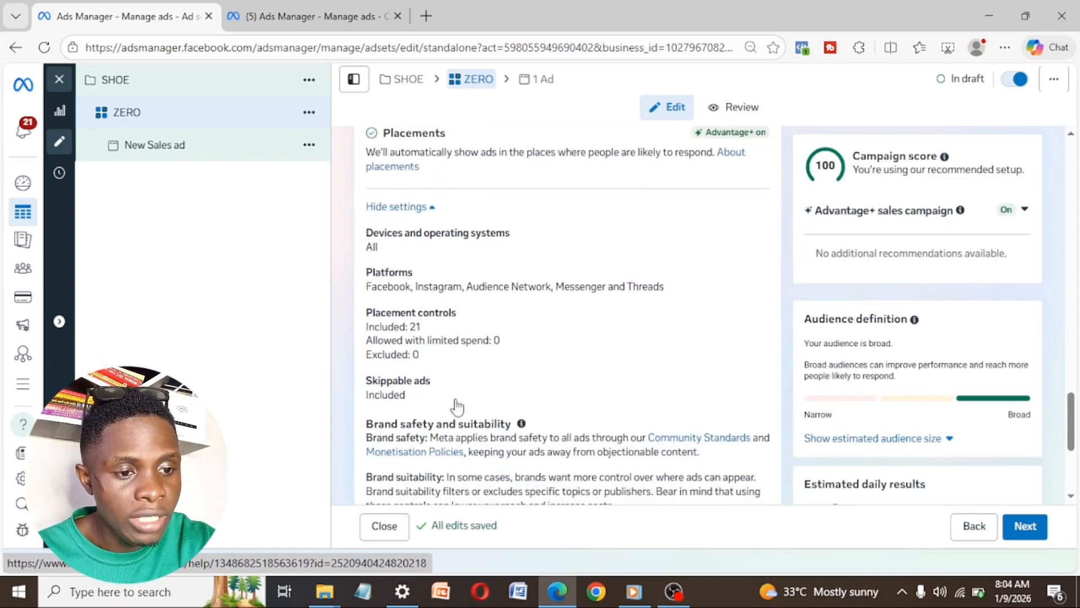
scroll(521, 423, "down", 5)
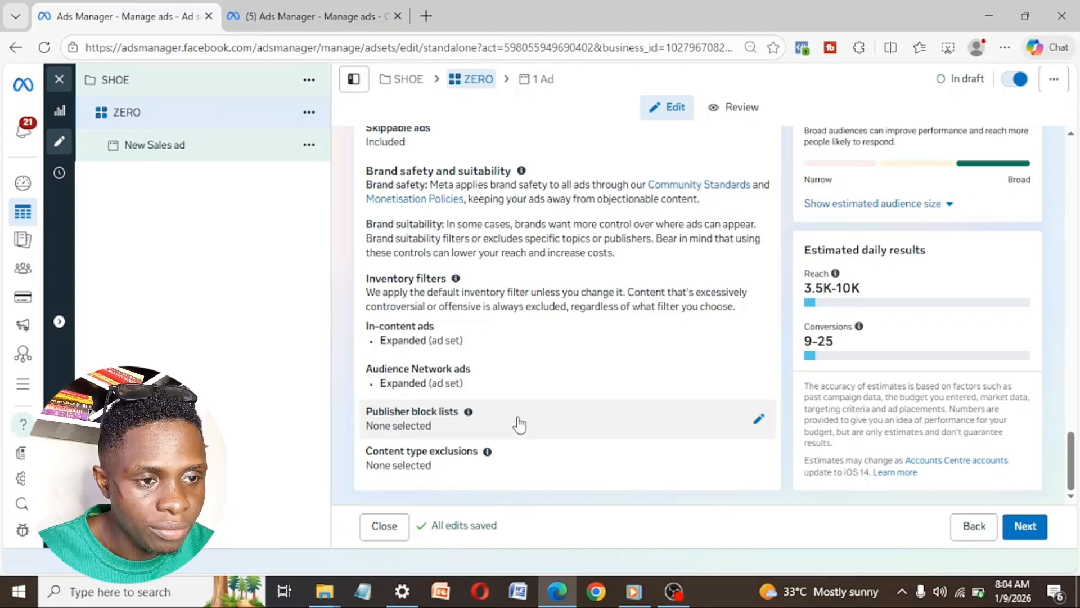
scroll(519, 425, "up", 5)
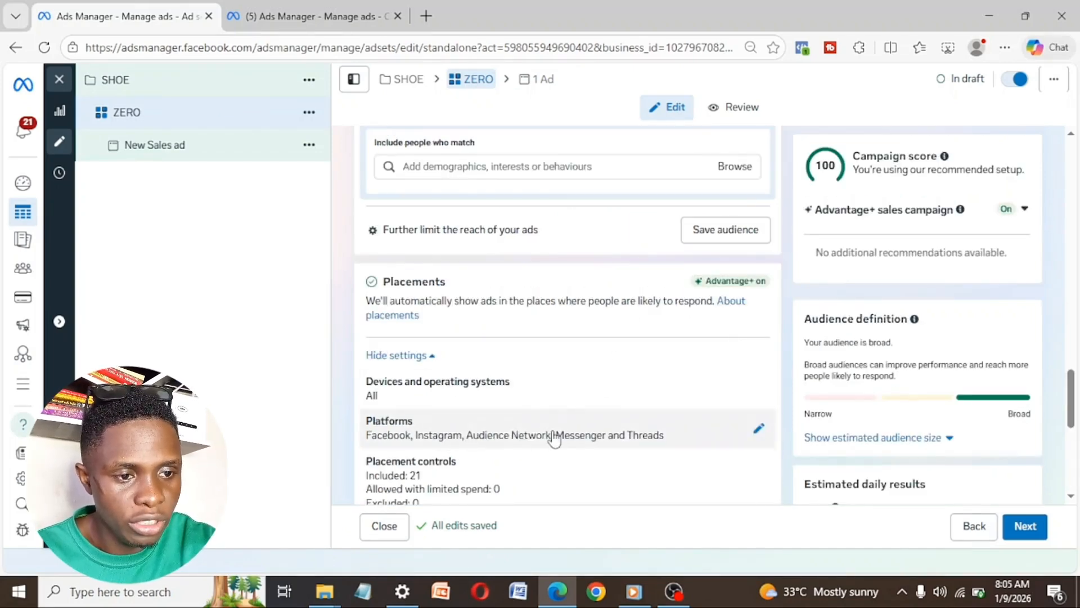
scroll(555, 438, "down", 2)
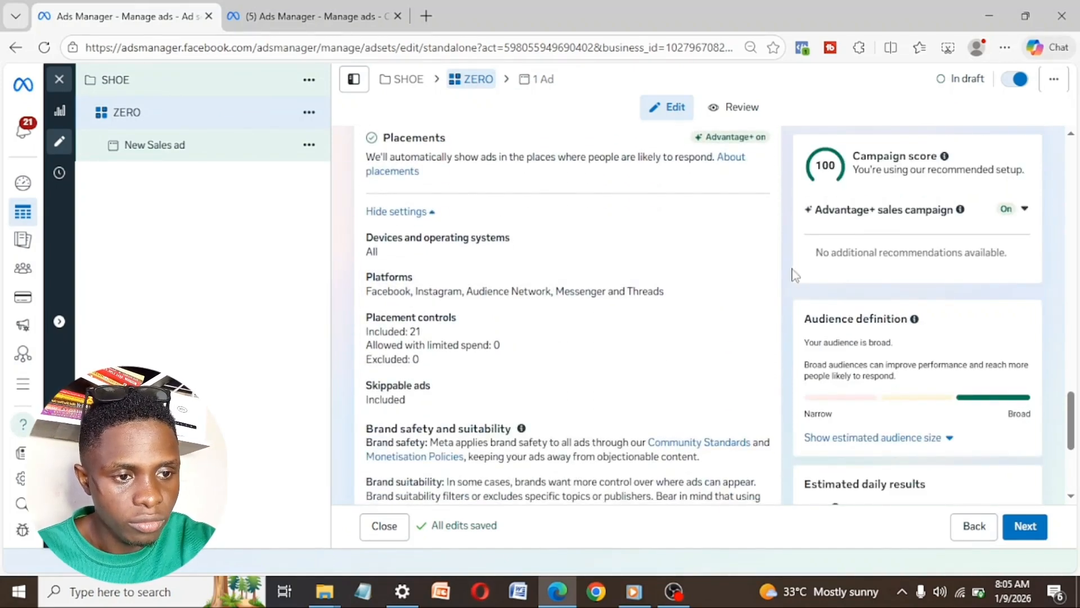
Step: Exclude Messenger from the ad set's placement platforms and try to exclude Audience Network
left_click(761, 287)
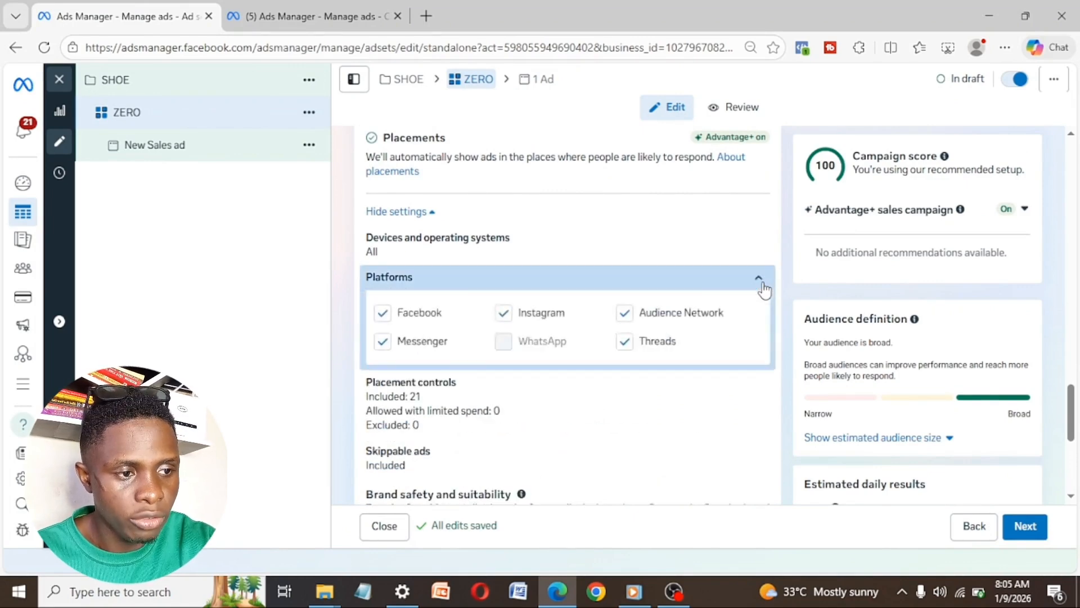
left_click(382, 342)
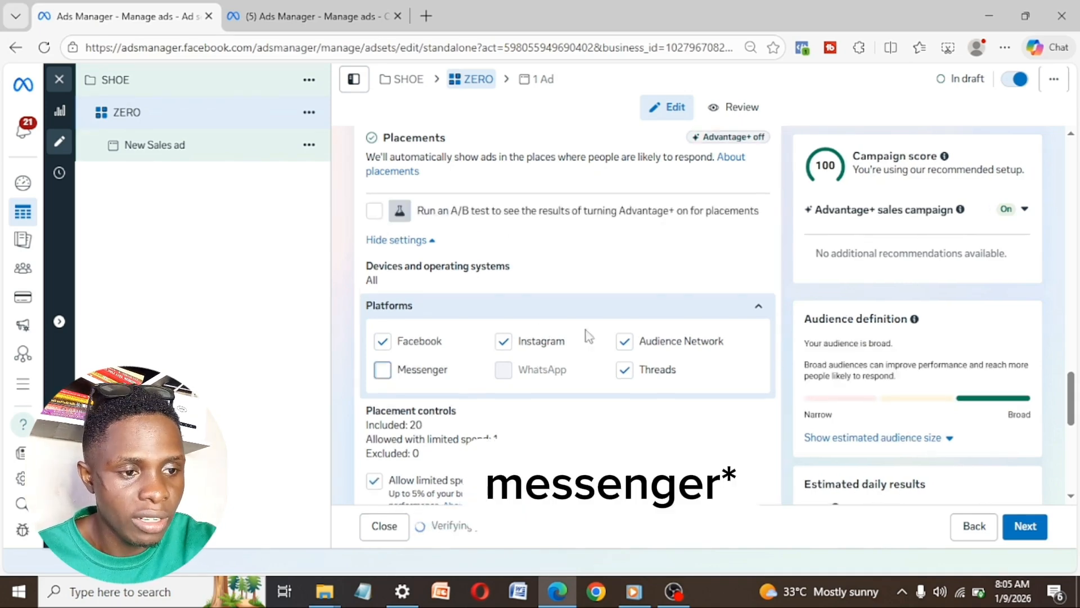
left_click(624, 344)
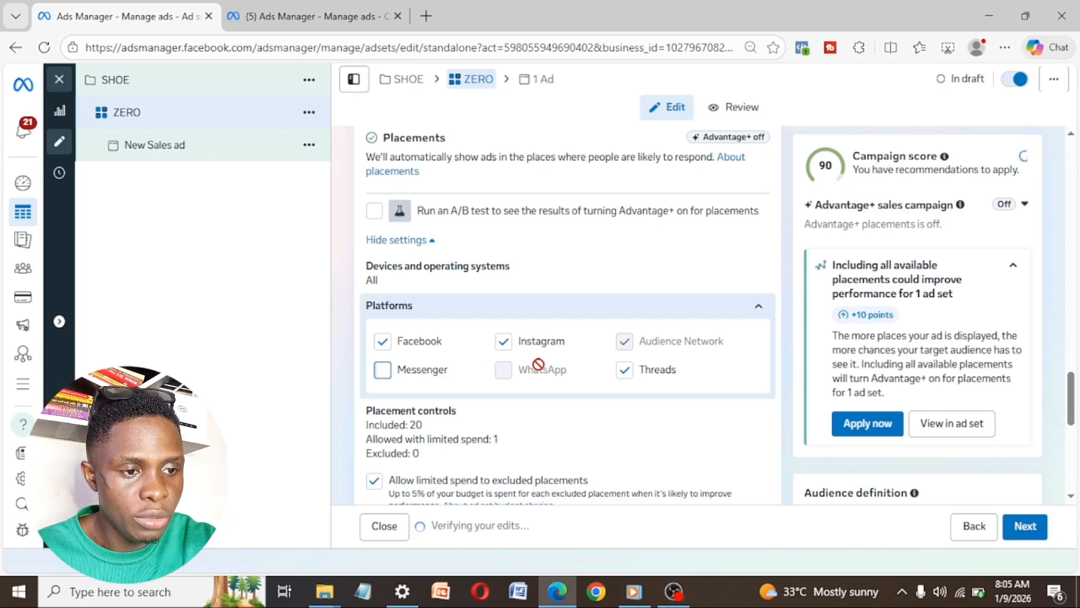
Step: Disallow limited spend to excluded placements and keep only Facebook and Instagram as the ad set's platforms
scroll(538, 365, "down", 2)
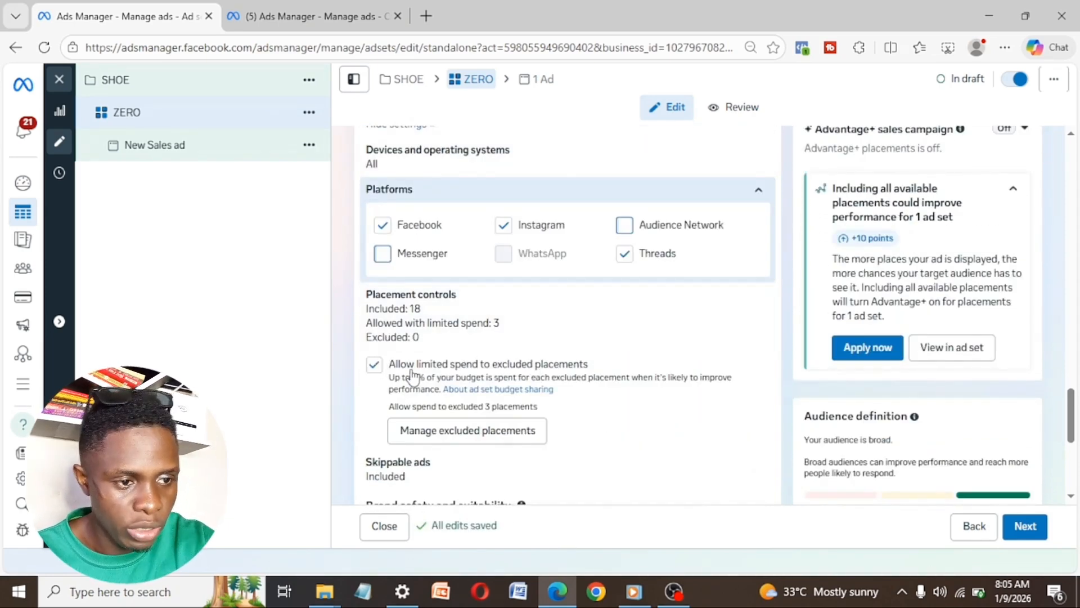
left_click(375, 366)
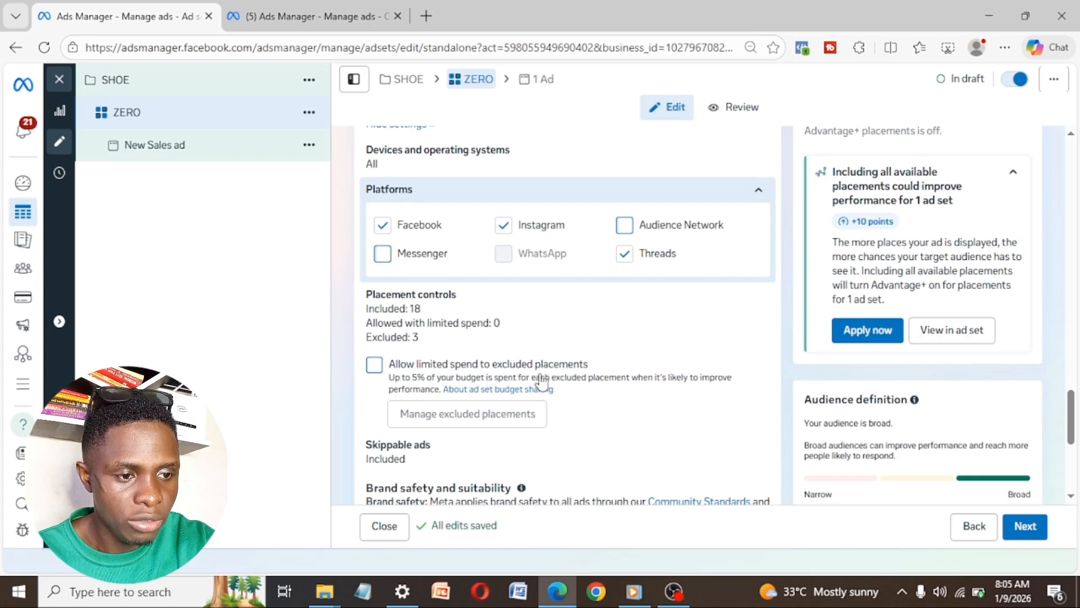
scroll(541, 380, "down", 3)
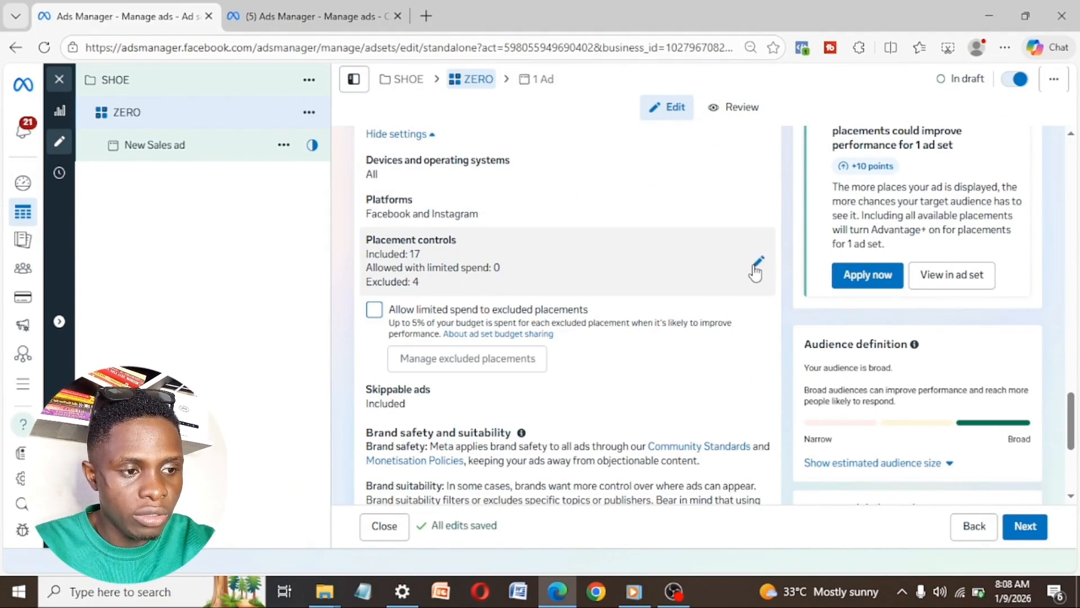
Step: In the placement controls, exclude Instagram Explore home, Instagram Explore, Facebook Marketplace and Facebook right column from the Feeds placements
left_click(757, 263)
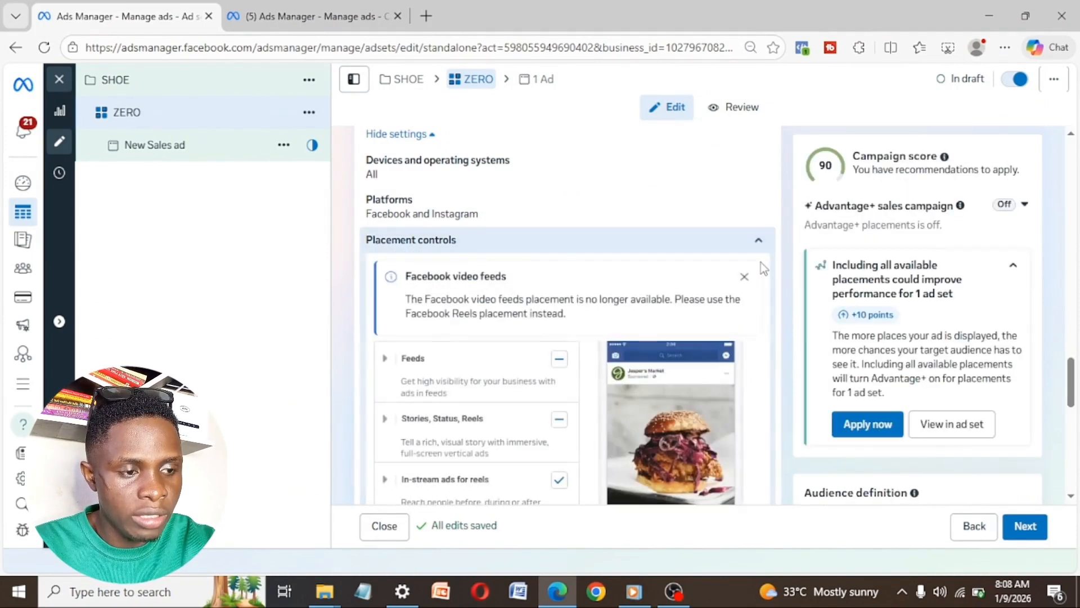
scroll(560, 417, "down", 2)
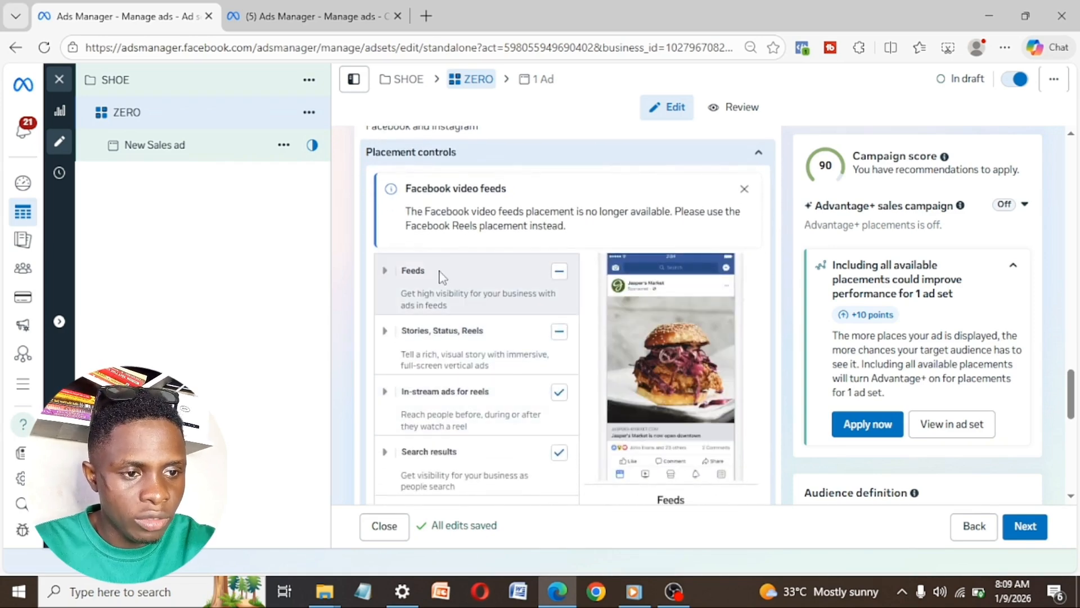
left_click(386, 272)
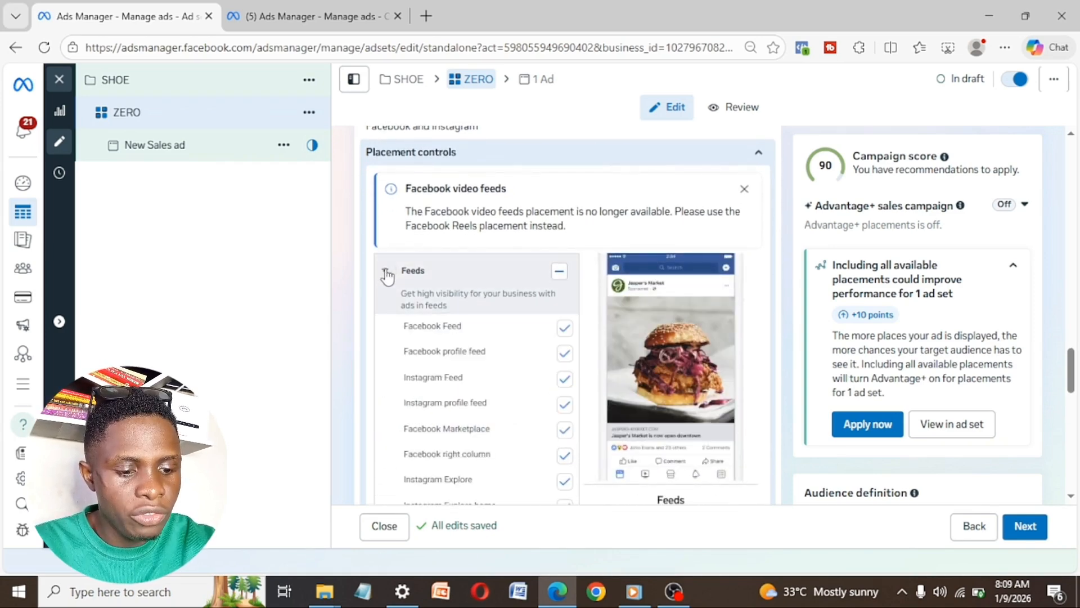
scroll(544, 333, "down", 1)
scroll(544, 332, "down", 3)
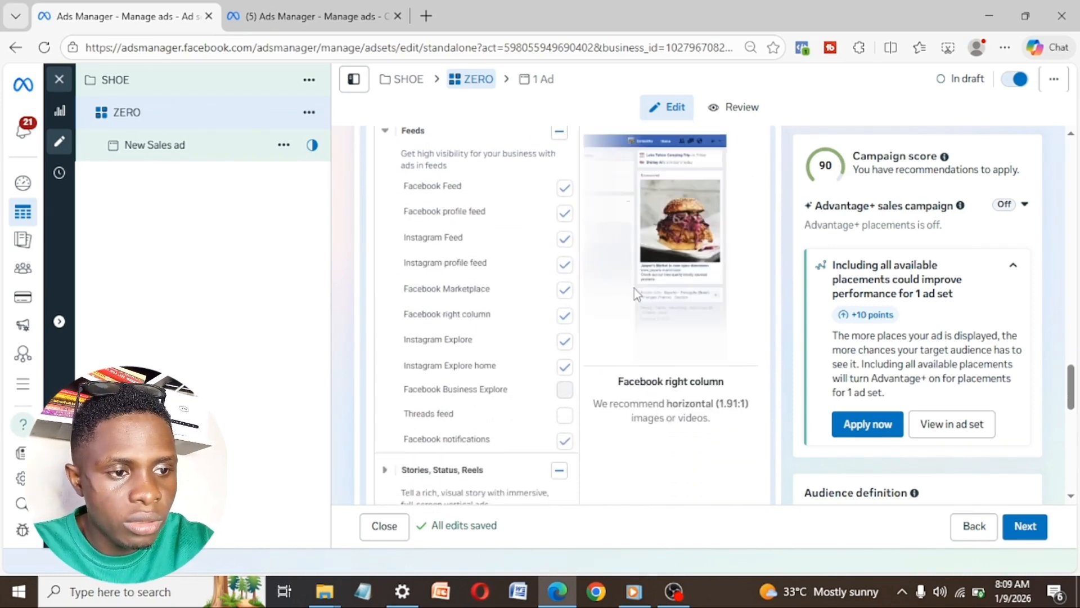
left_click(565, 369)
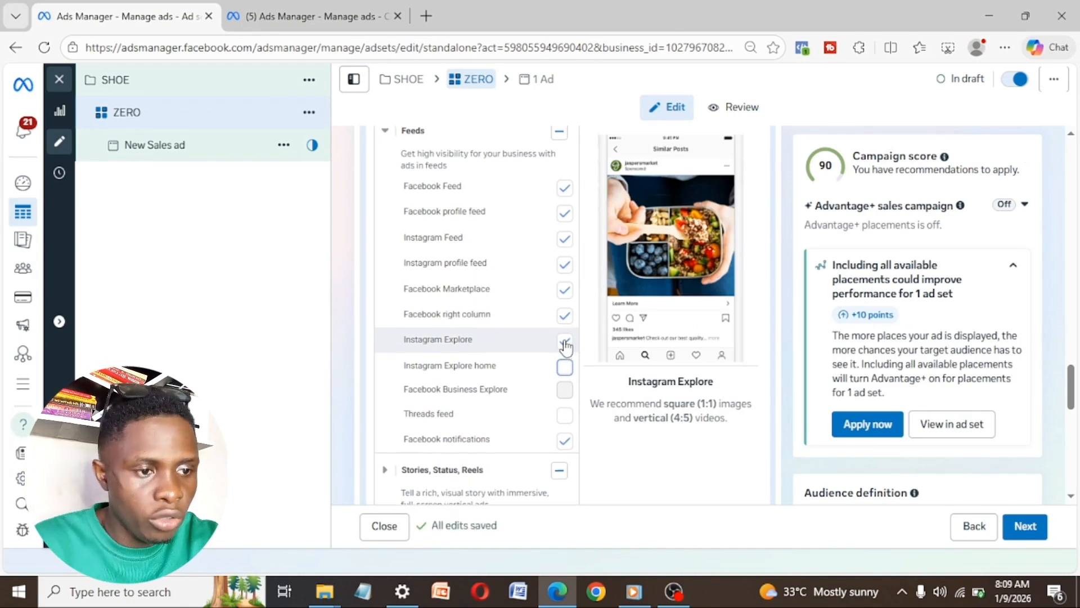
left_click(565, 342)
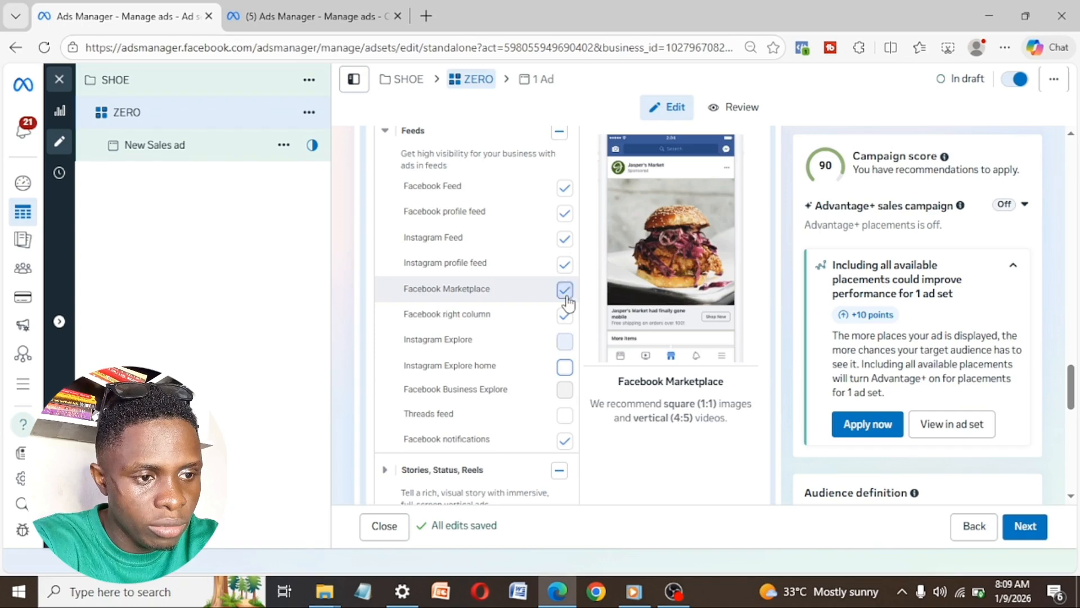
left_click(565, 290)
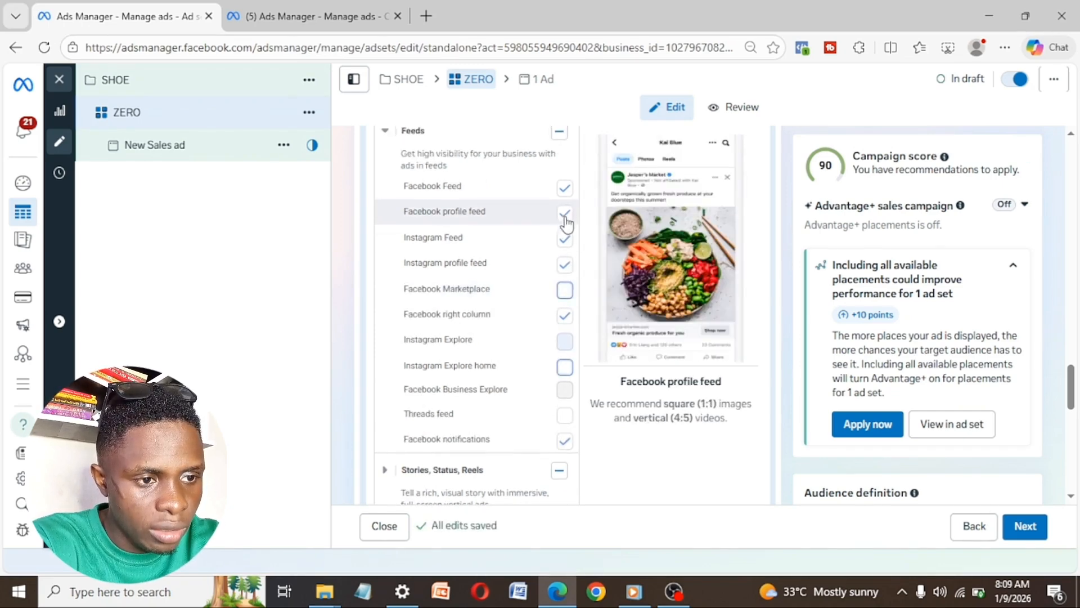
left_click(564, 238)
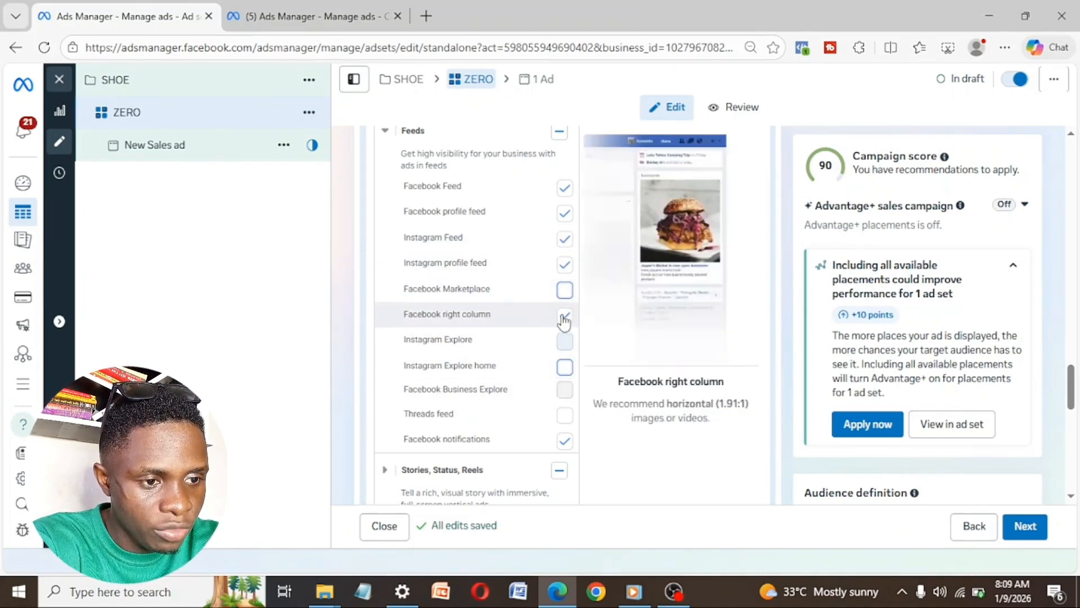
left_click(523, 321)
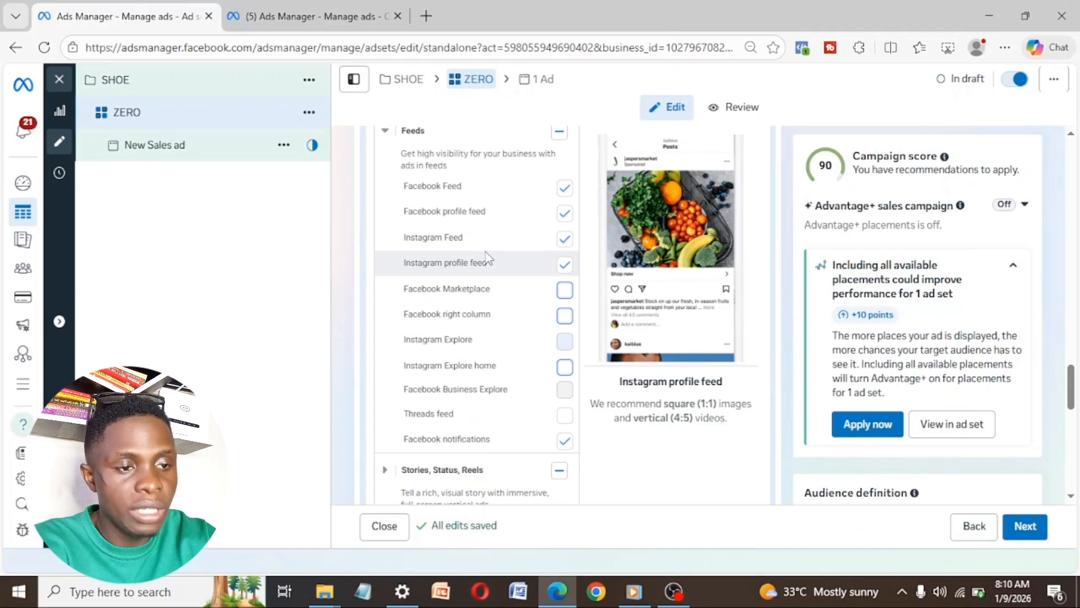
Step: Exclude the Stories, Status, Reels, In-stream ads for reels and Search results placement groups
scroll(484, 253, "up", 3)
scroll(490, 252, "down", 3)
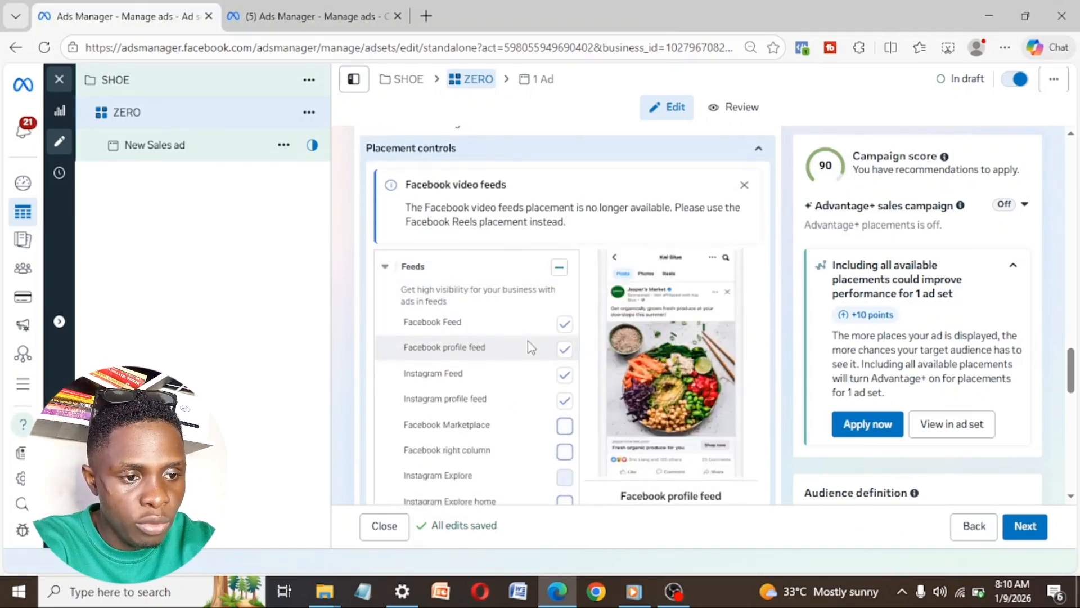
scroll(559, 244, "up", 1)
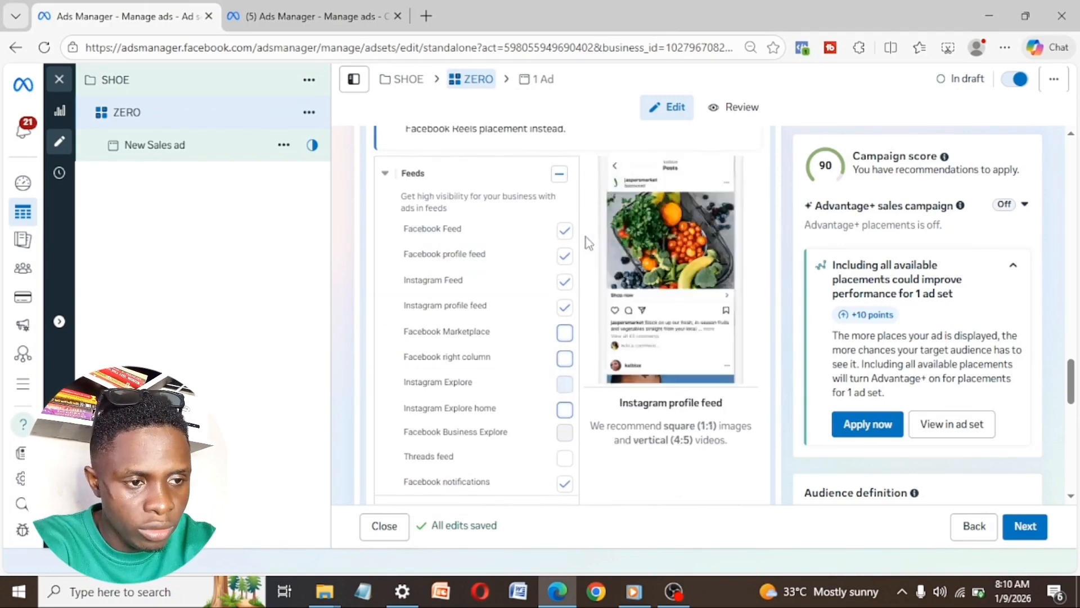
scroll(495, 475, "down", 4)
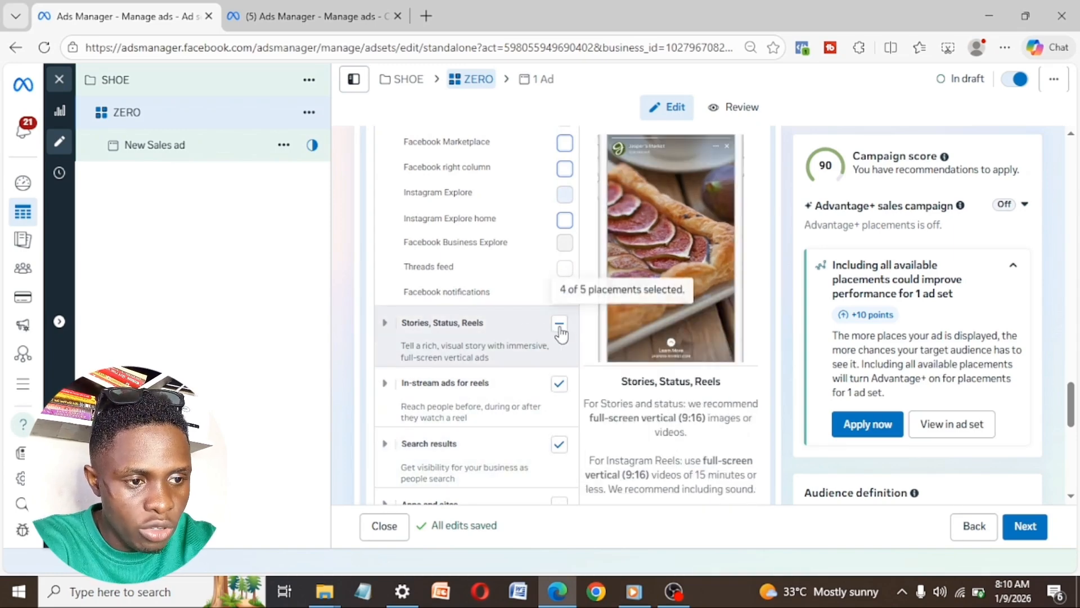
left_click(560, 386)
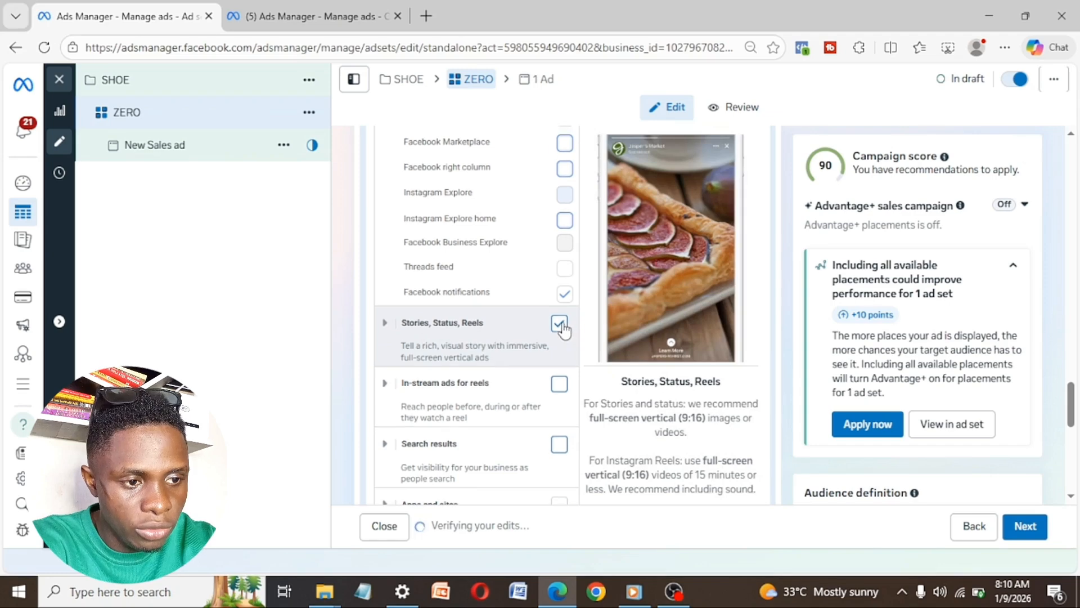
scroll(504, 379, "down", 2)
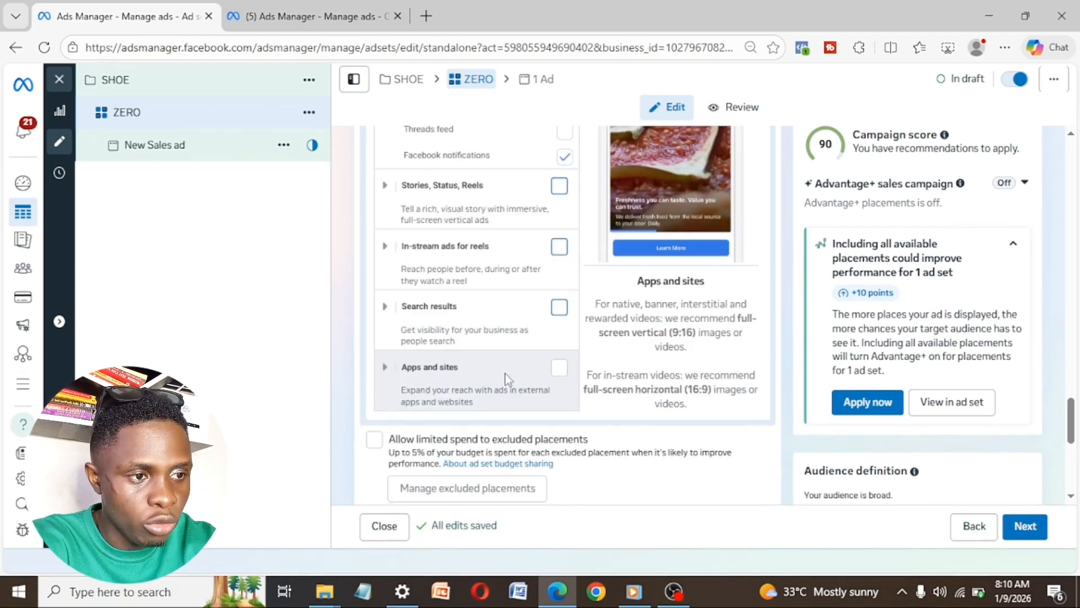
Step: Review the ad set's summary, covering its budget, schedule, audience, placements, performance goal and delivery type
left_click(743, 108)
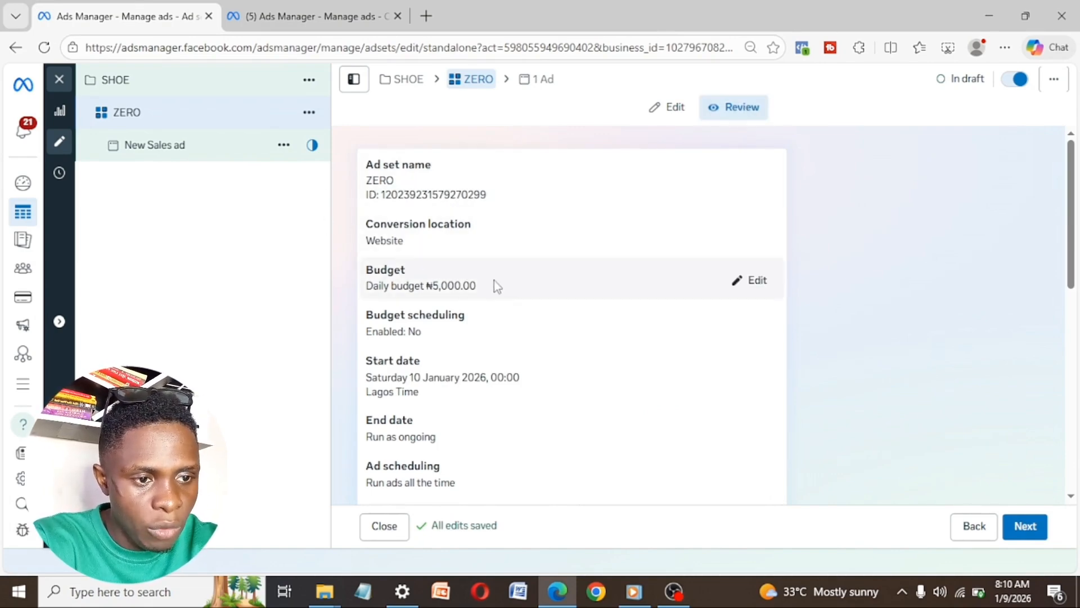
scroll(487, 360, "down", 5)
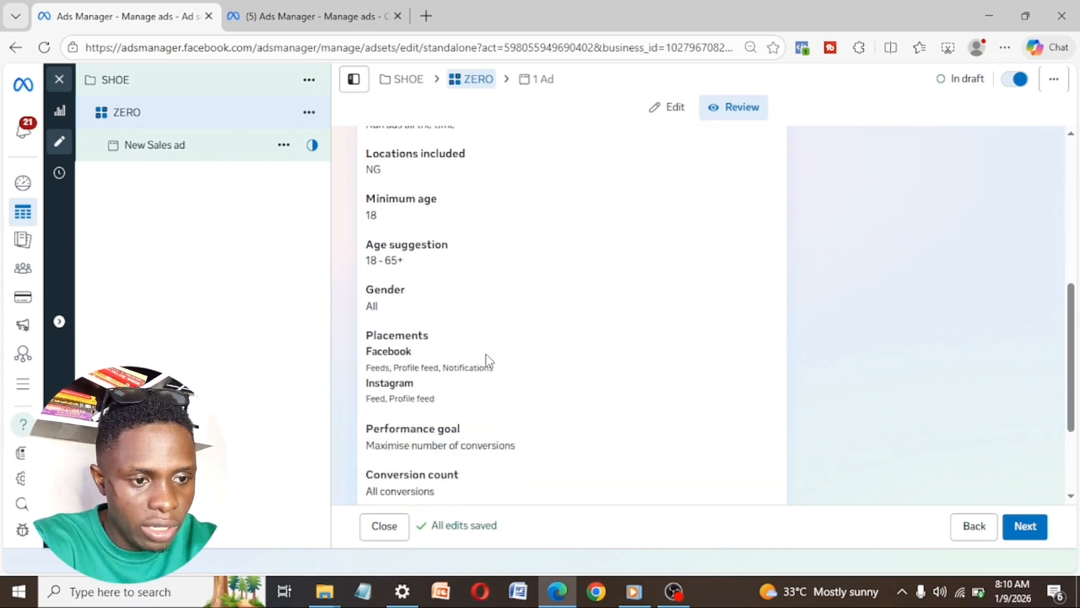
scroll(487, 359, "down", 1)
scroll(487, 359, "up", 2)
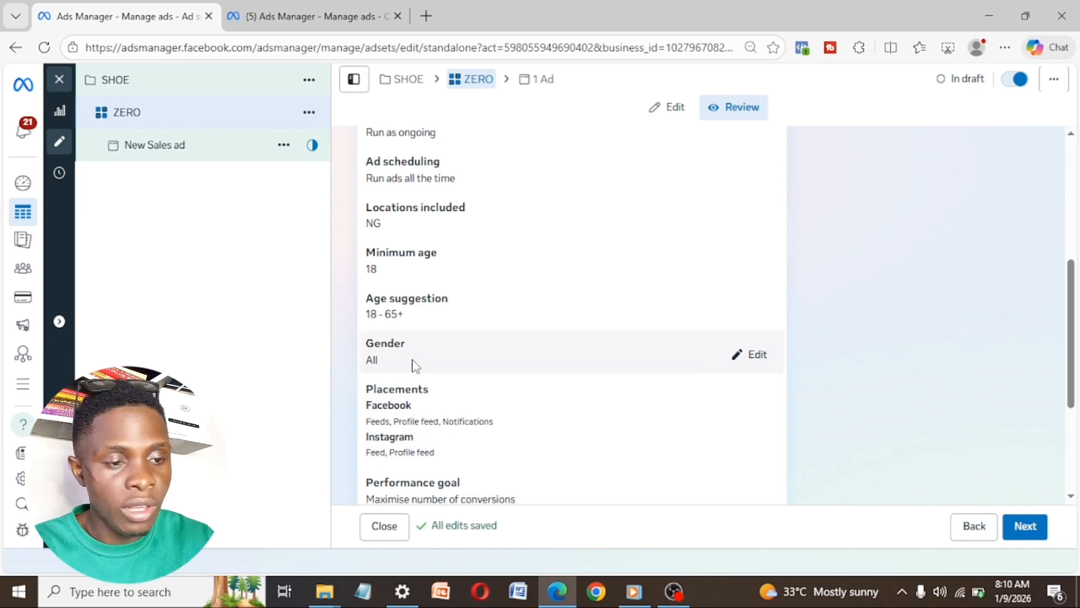
scroll(415, 366, "down", 2)
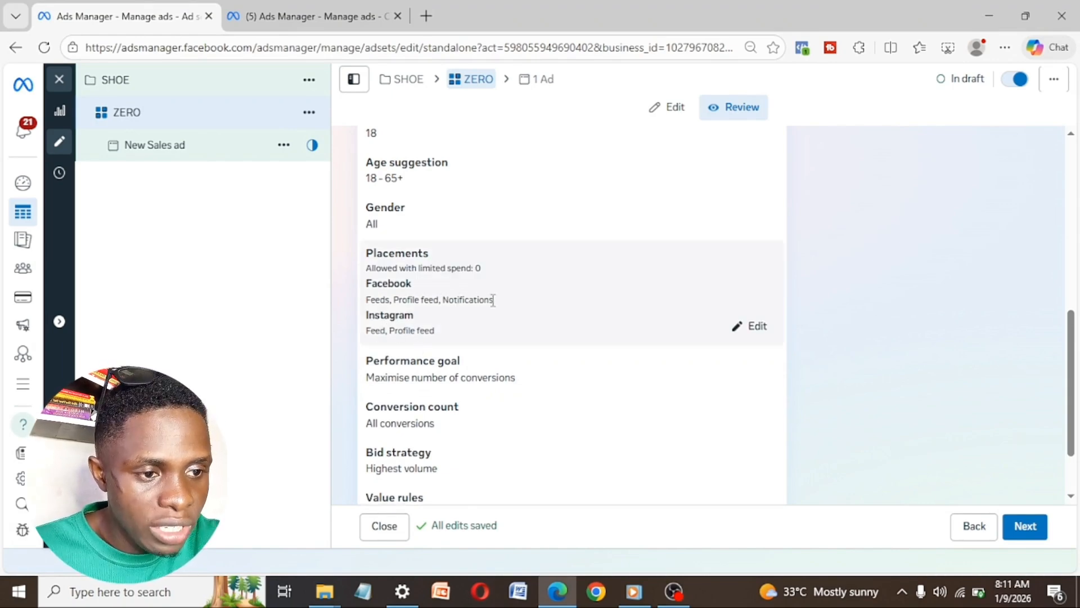
left_click_drag(494, 301, 449, 301)
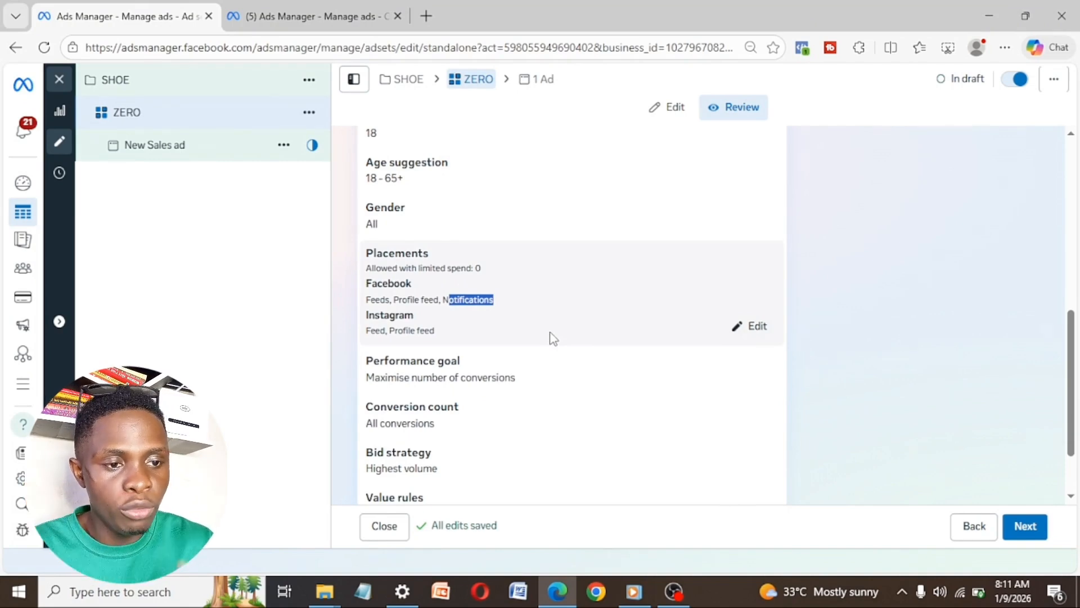
scroll(528, 403, "down", 2)
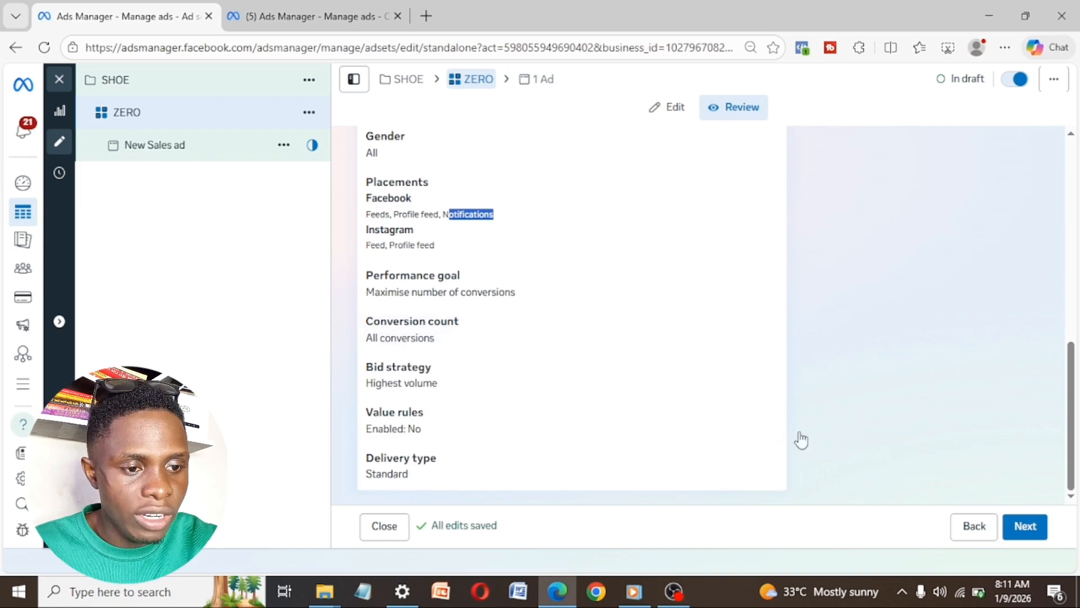
Step: Proceed to the new sales ad and rename it CAROUSLE SHOE
left_click(1031, 526)
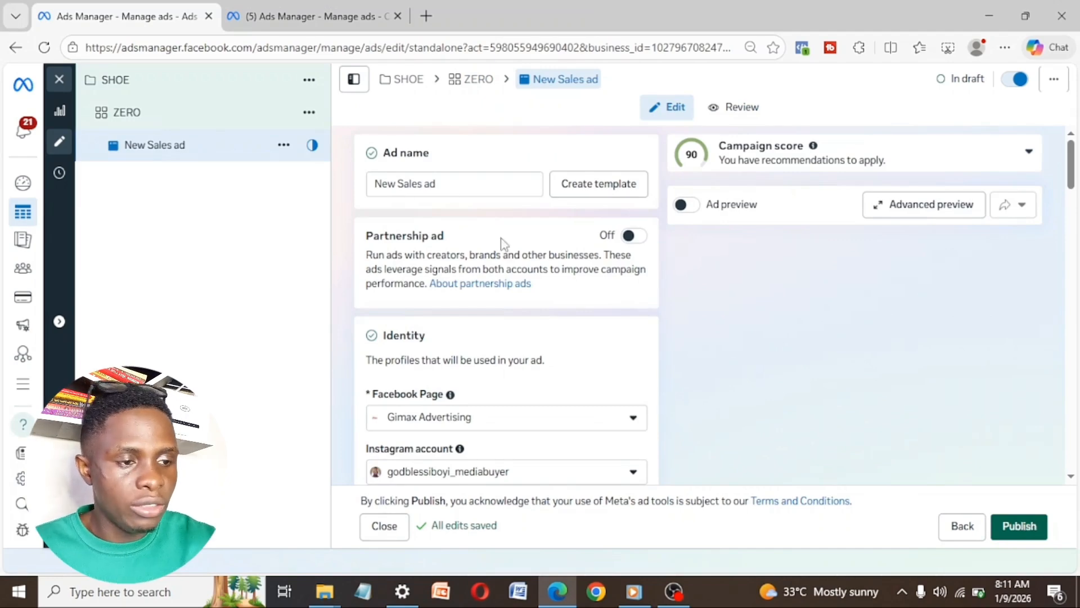
left_click(440, 185)
key("ctrl+a")
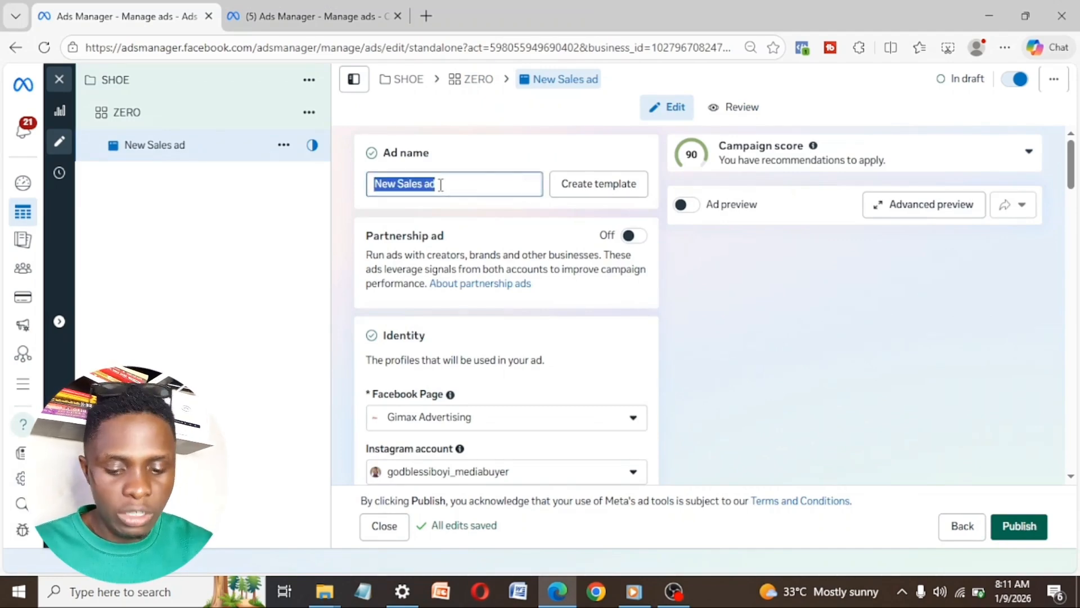
type("CAROU")
type("E")
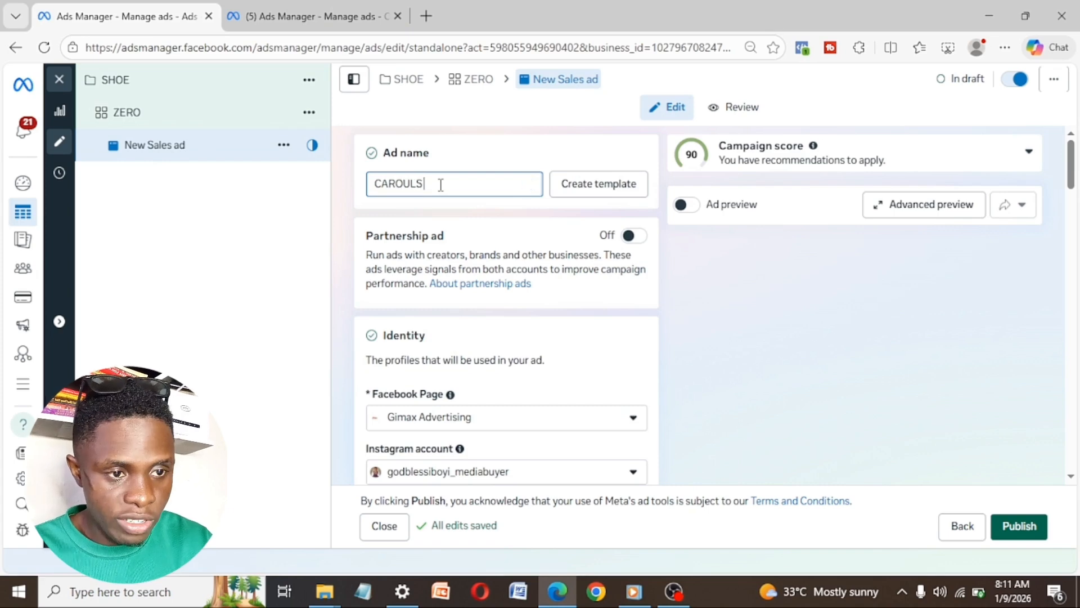
key("BackSpace")
key("BackSpace")
key("BackSpace")
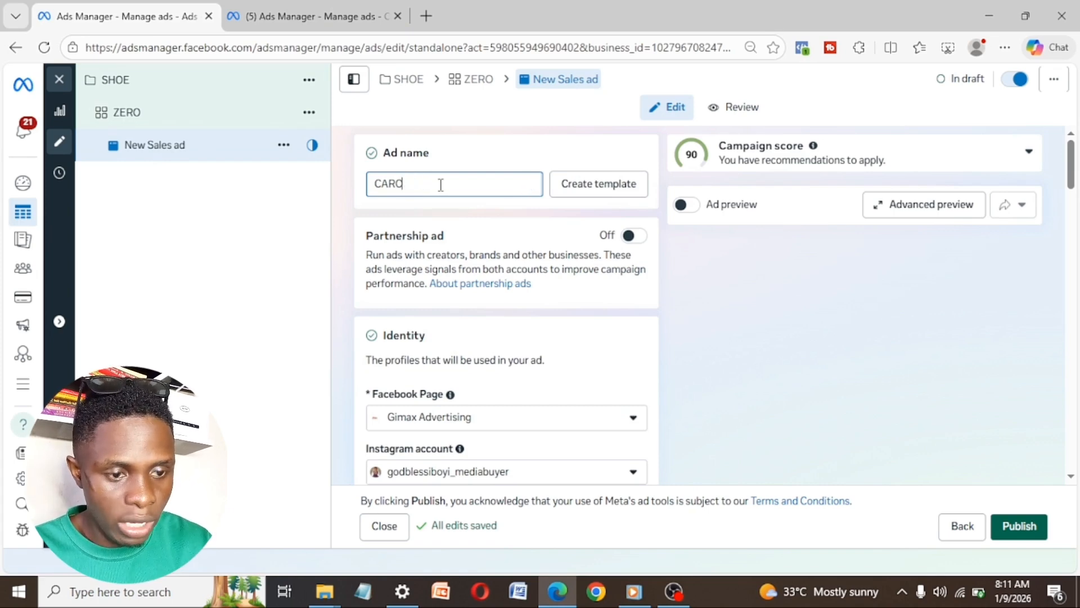
type("USLE SHOE")
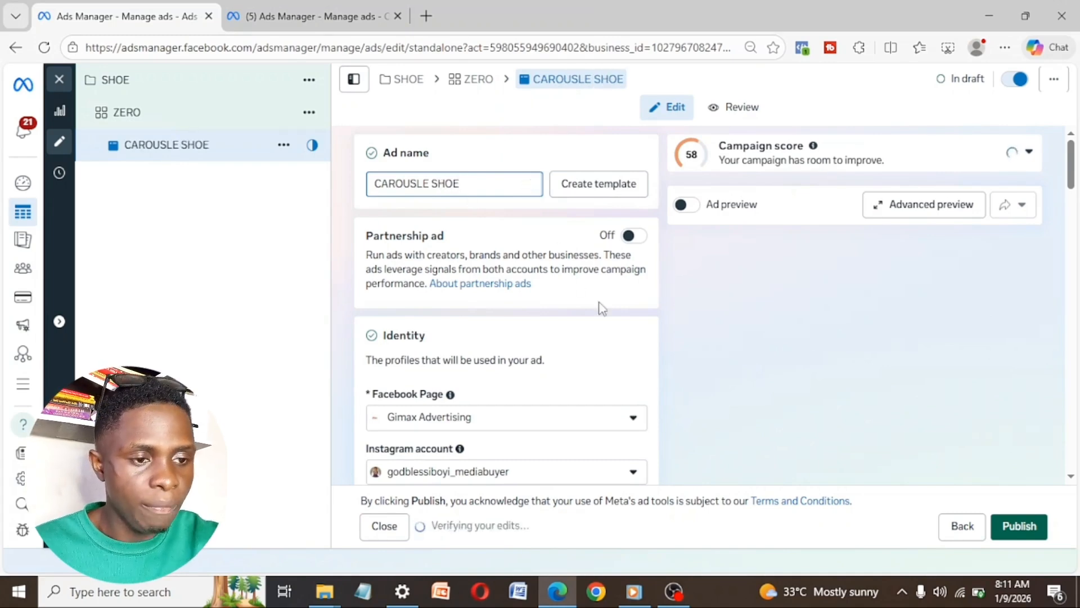
Step: Try the Single image or video format in the ad setup, and return the format to Carousel
scroll(540, 419, "down", 5)
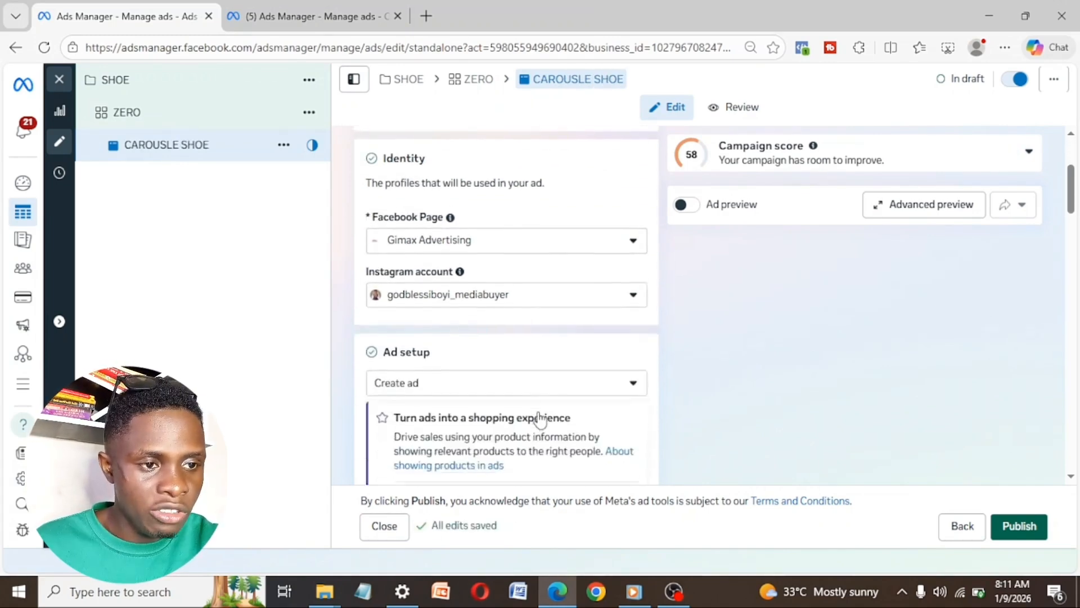
scroll(540, 419, "up", 2)
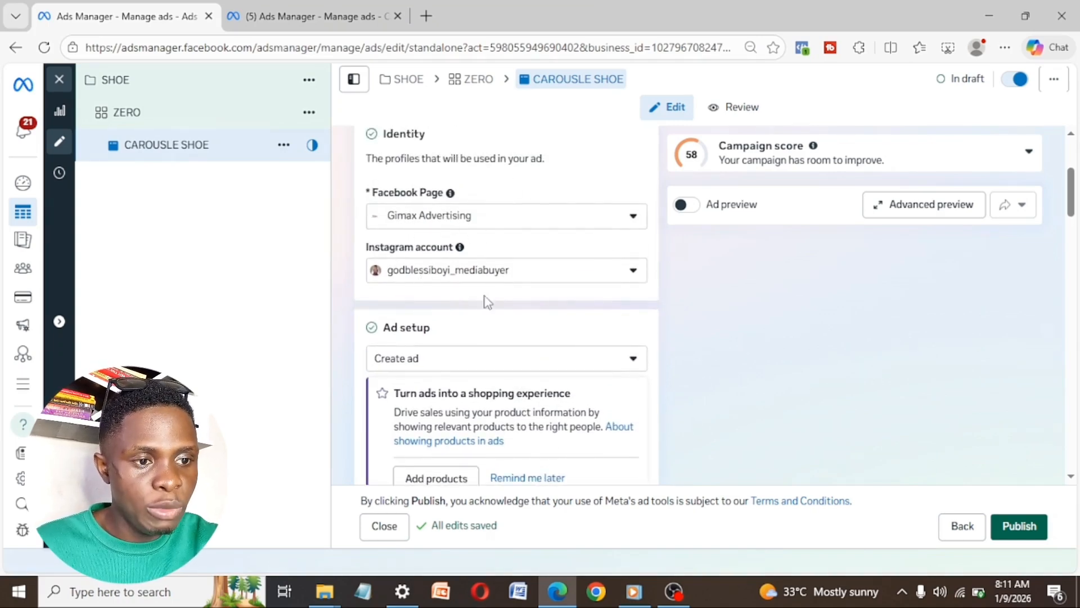
scroll(502, 258, "down", 6)
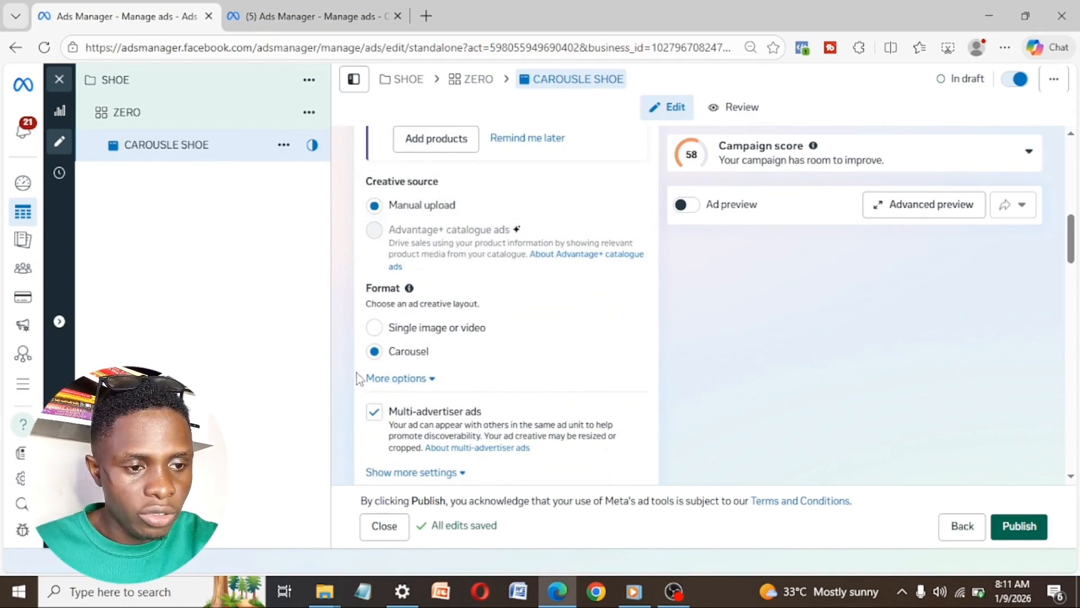
left_click(376, 328)
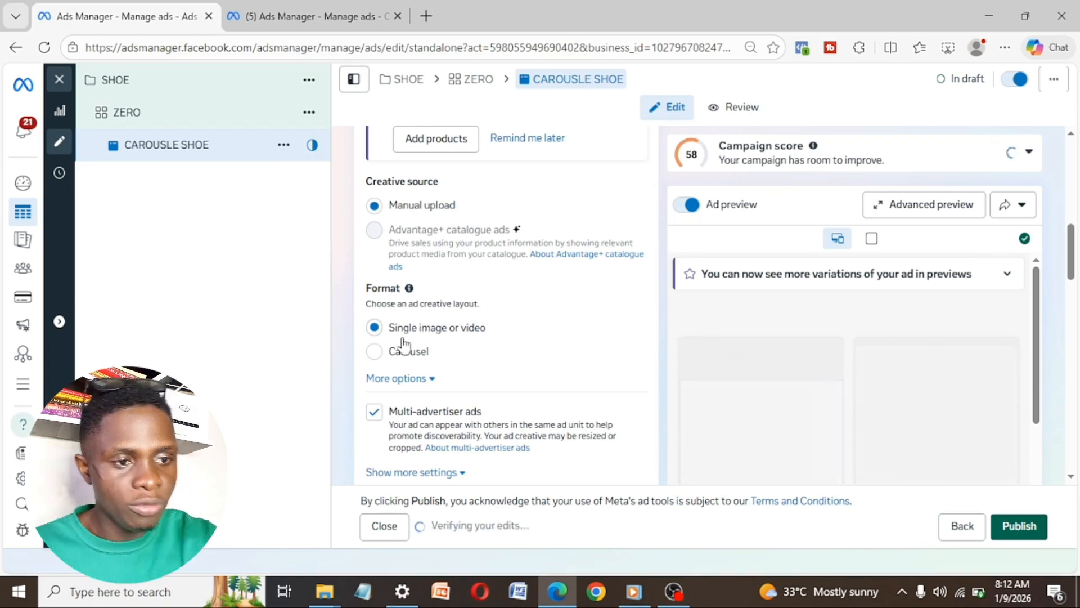
left_click(375, 352)
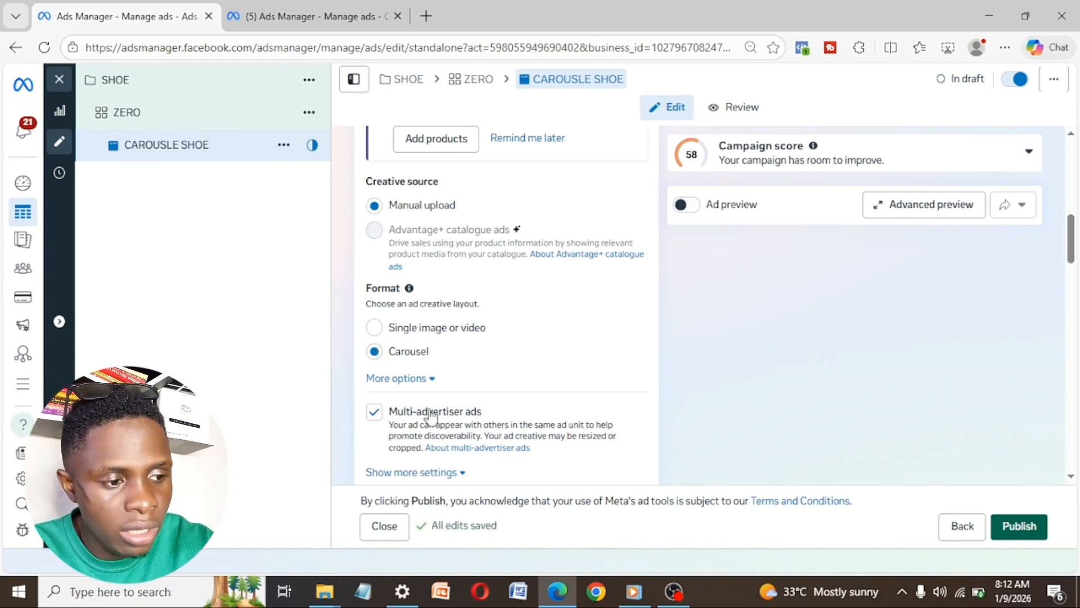
Step: Turn off multi-advertiser ads for the carousel ad
scroll(430, 428, "down", 1)
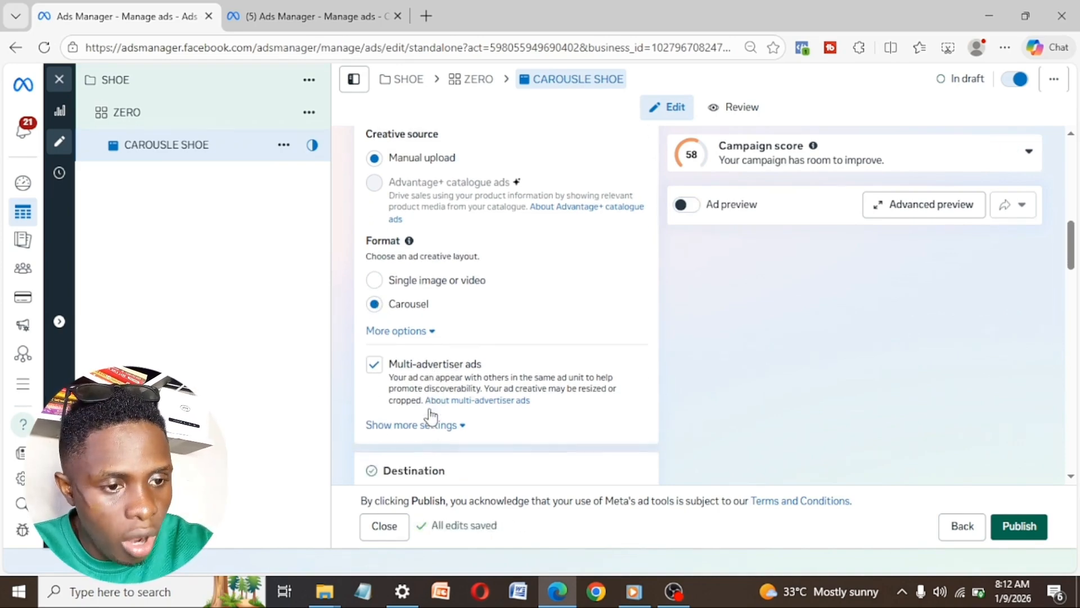
left_click(374, 365)
scroll(502, 446, "down", 3)
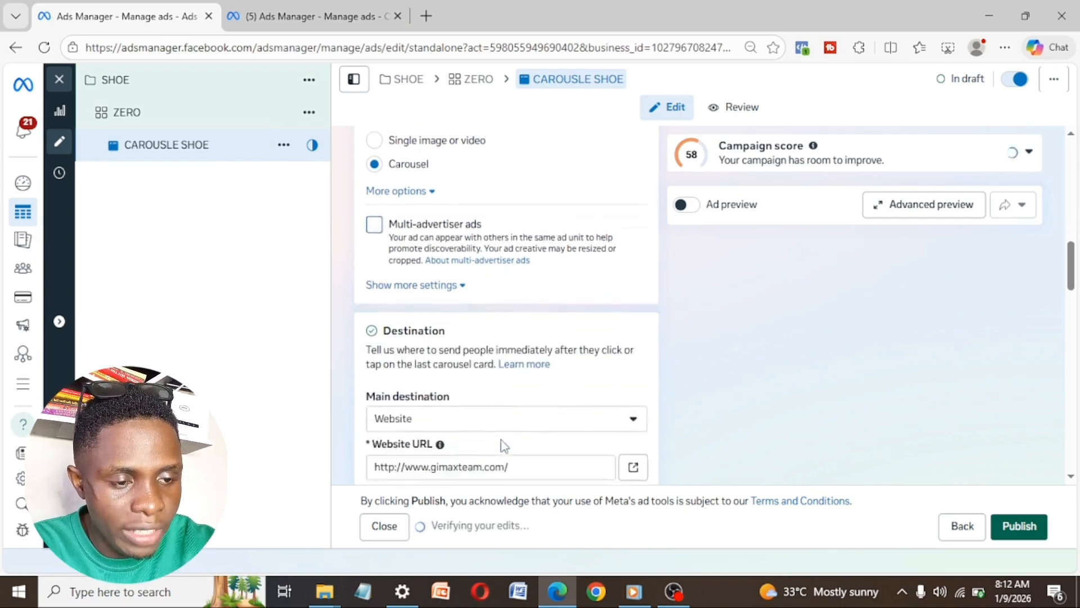
Step: Start adding image cards to the carousel in the ad creative section
scroll(400, 295, "down", 5)
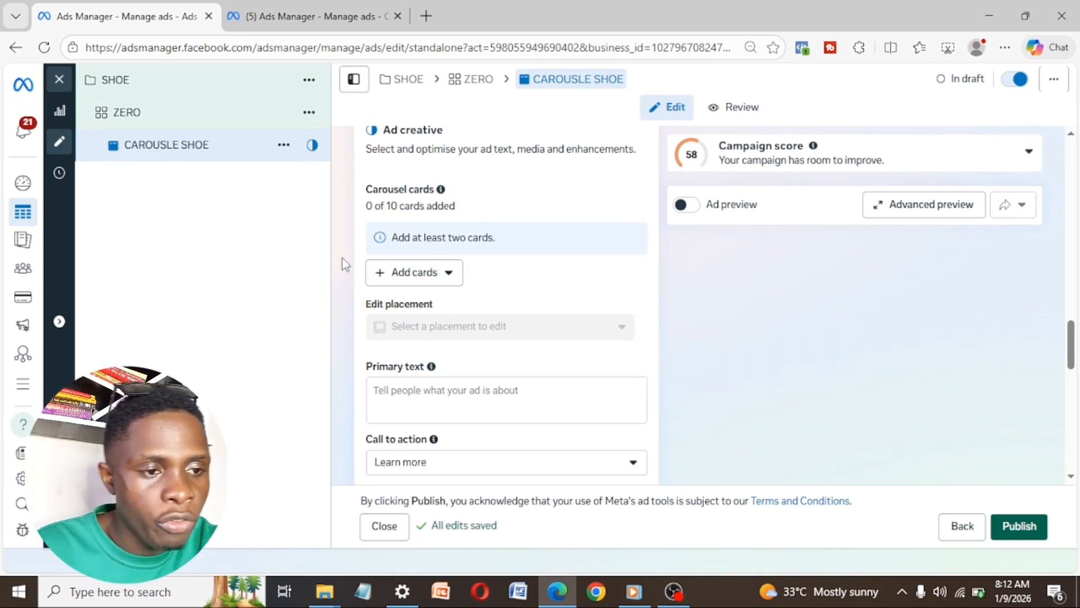
left_click_drag(410, 304, 402, 276)
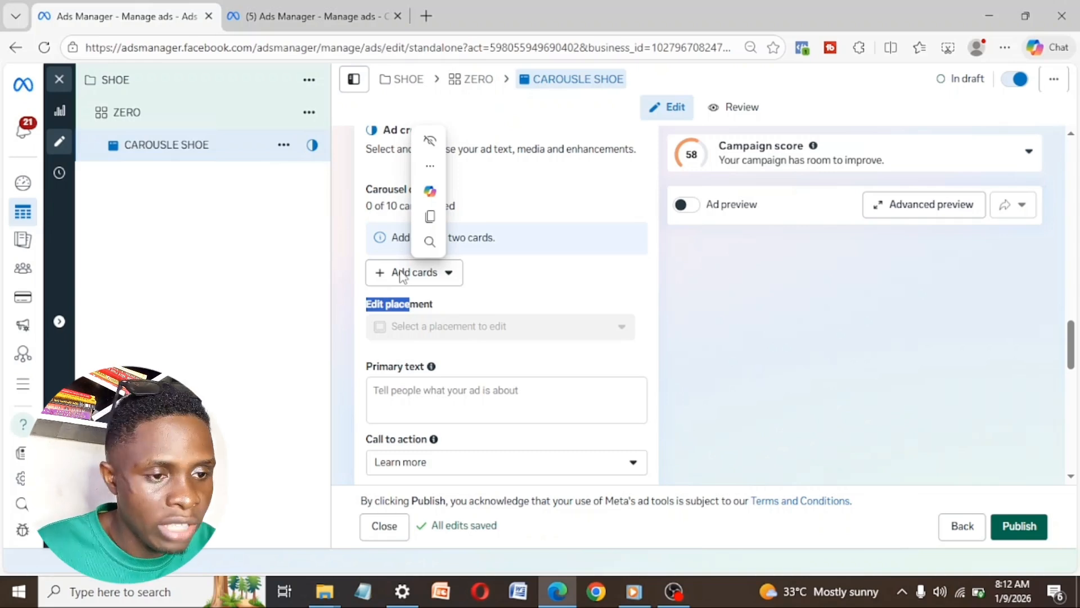
left_click(425, 274)
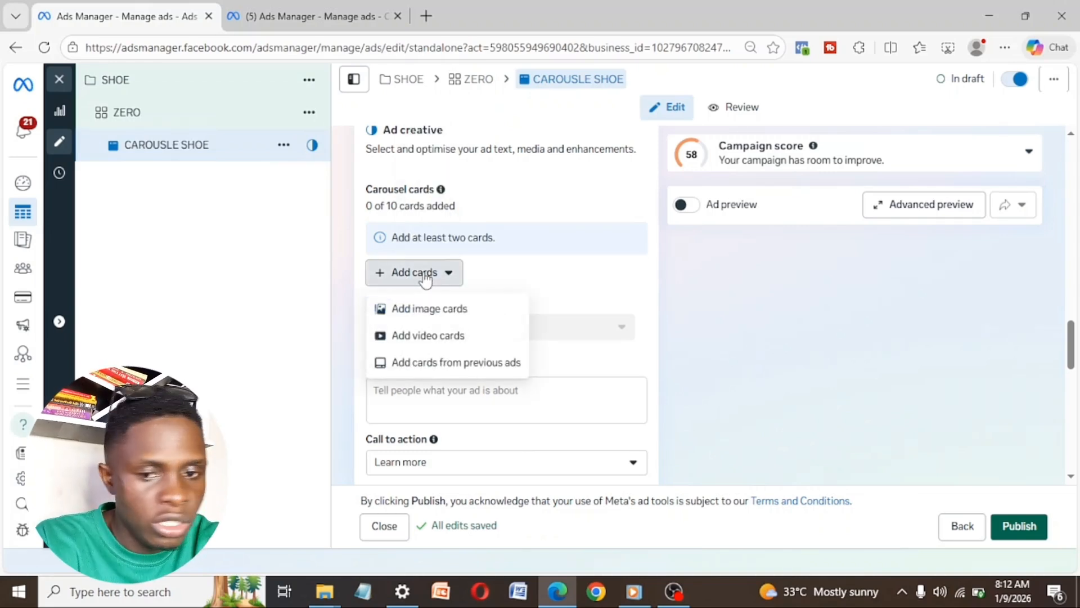
left_click(441, 311)
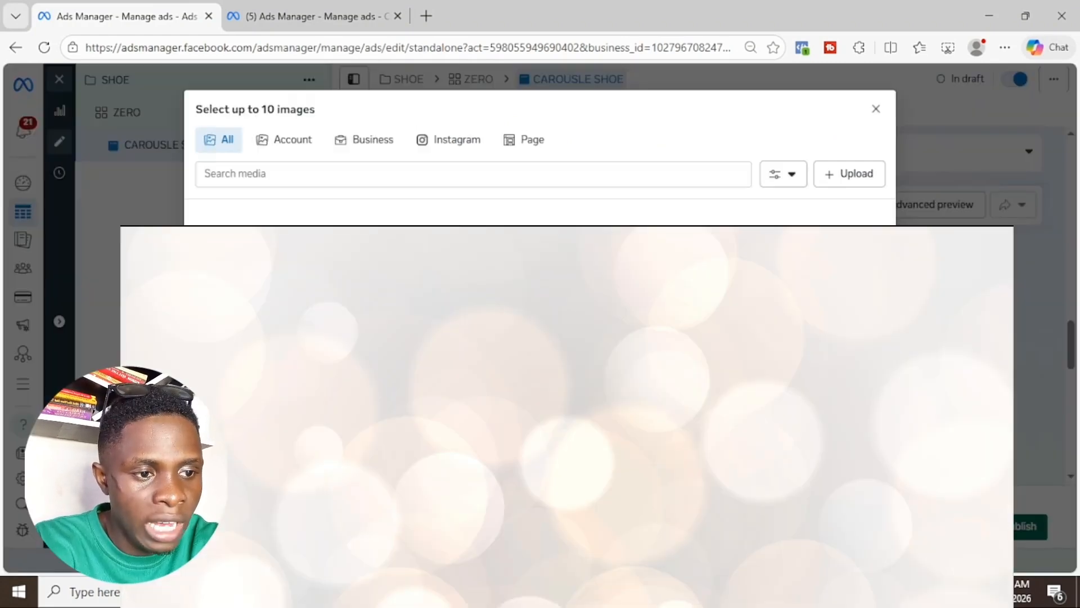
Step: Upload the six shoe images from Downloads: red leather, fashion, brown leather, black sneakers, sport running and white sneakers
left_click(871, 178)
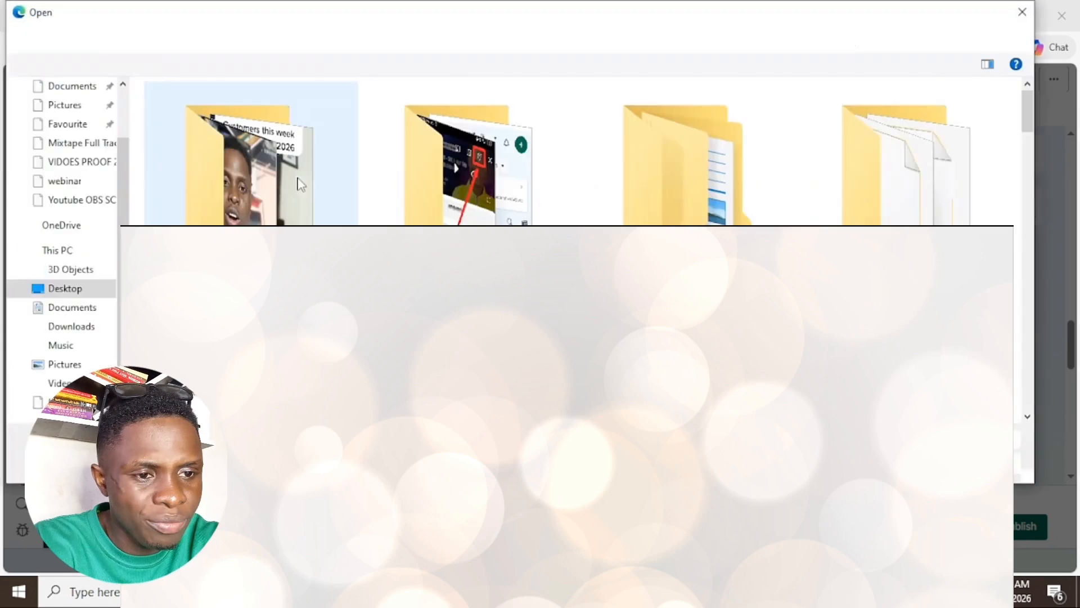
left_click(84, 328)
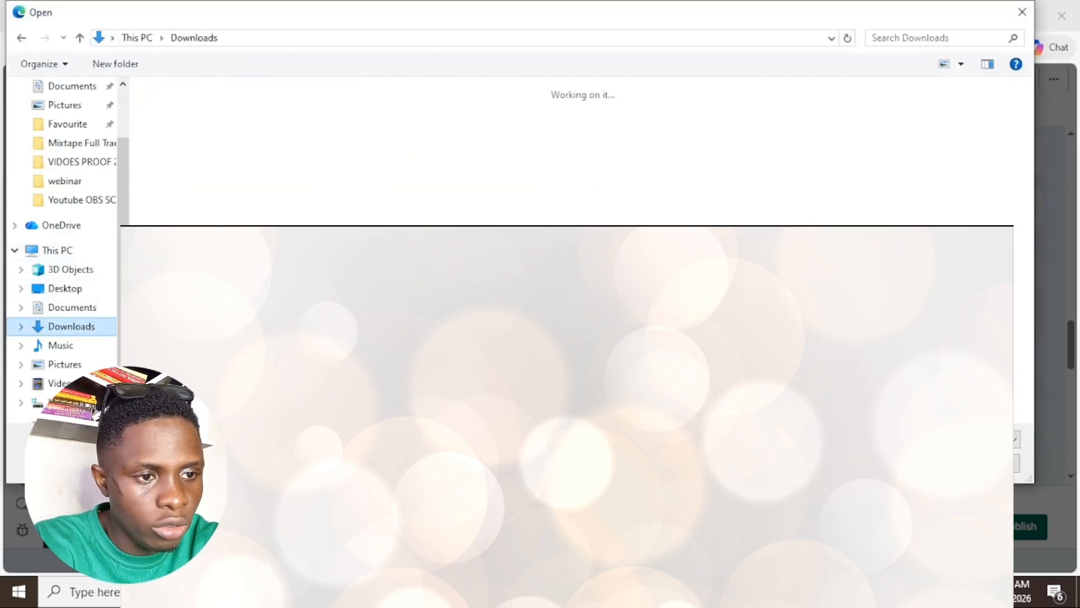
left_click(201, 174)
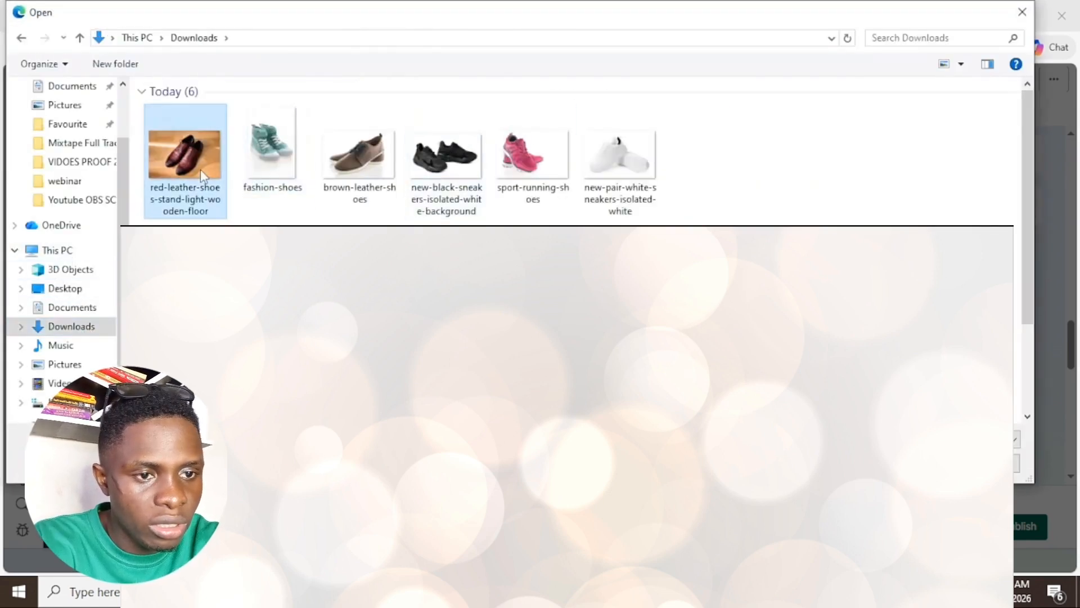
left_click(282, 181, "ctrl")
left_click(380, 173, "ctrl")
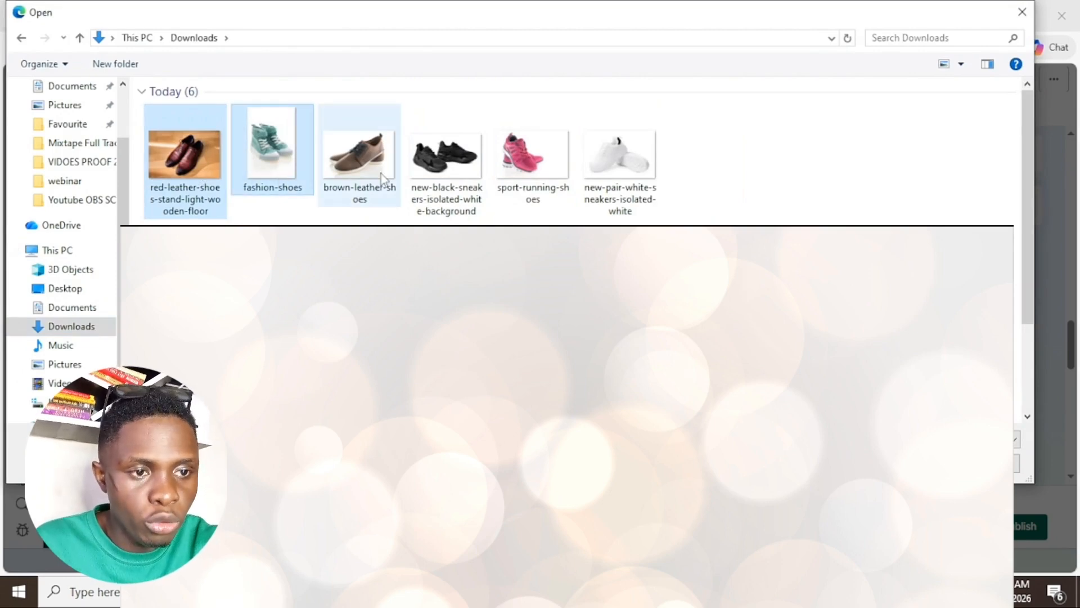
left_click(445, 169, "ctrl")
left_click(527, 153, "ctrl")
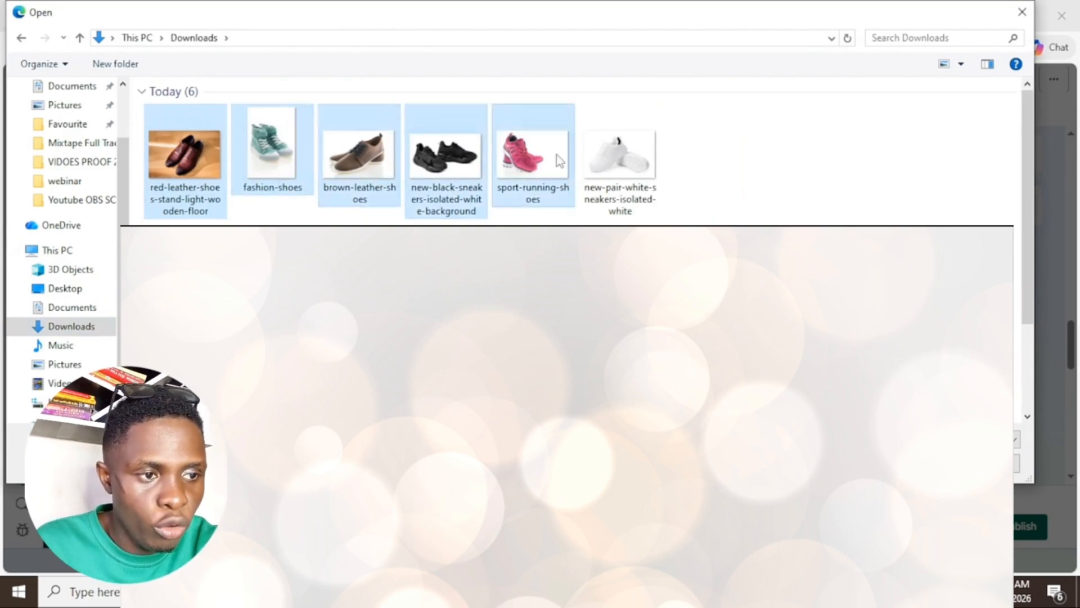
left_click(621, 156, "ctrl")
key("Return")
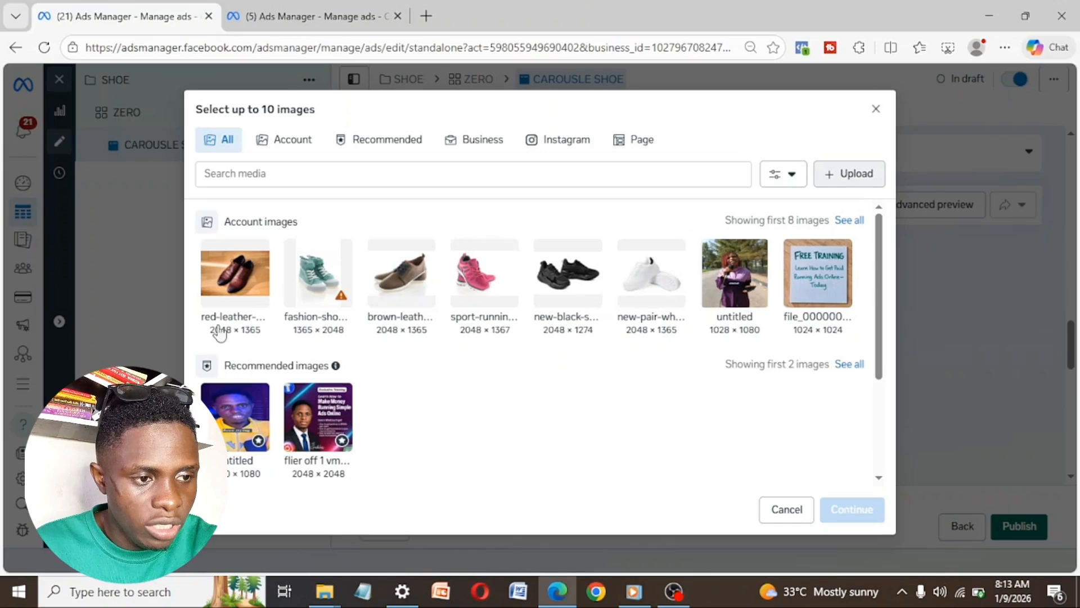
Step: Add the uploaded images as carousel cards in this order: red leather, brown leather, sport running, black sneakers, white sneakers, fashion shoes
left_click(250, 274)
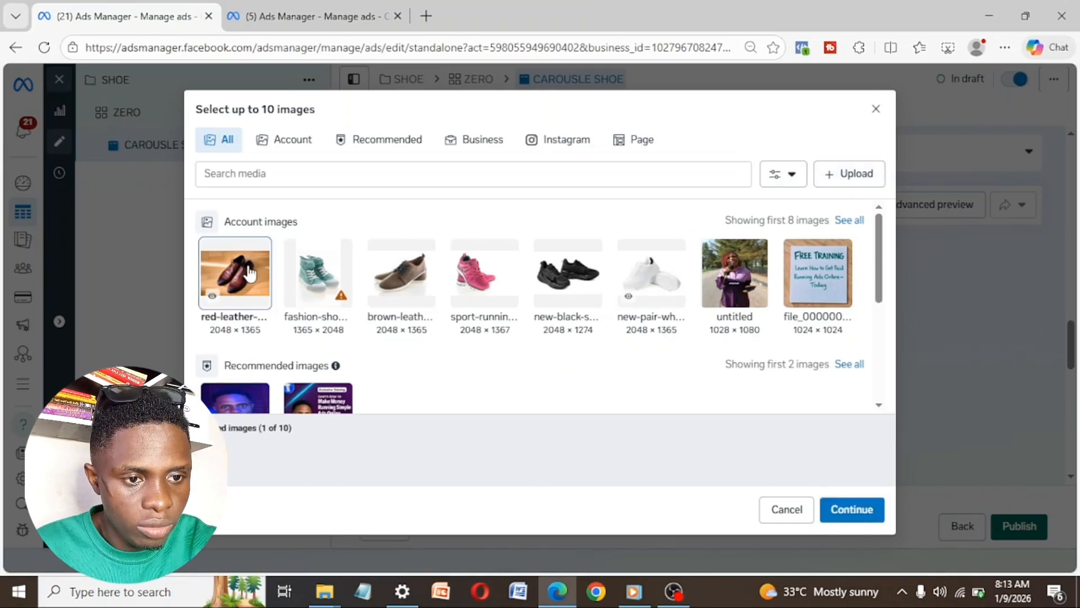
left_click(249, 274)
left_click(265, 286)
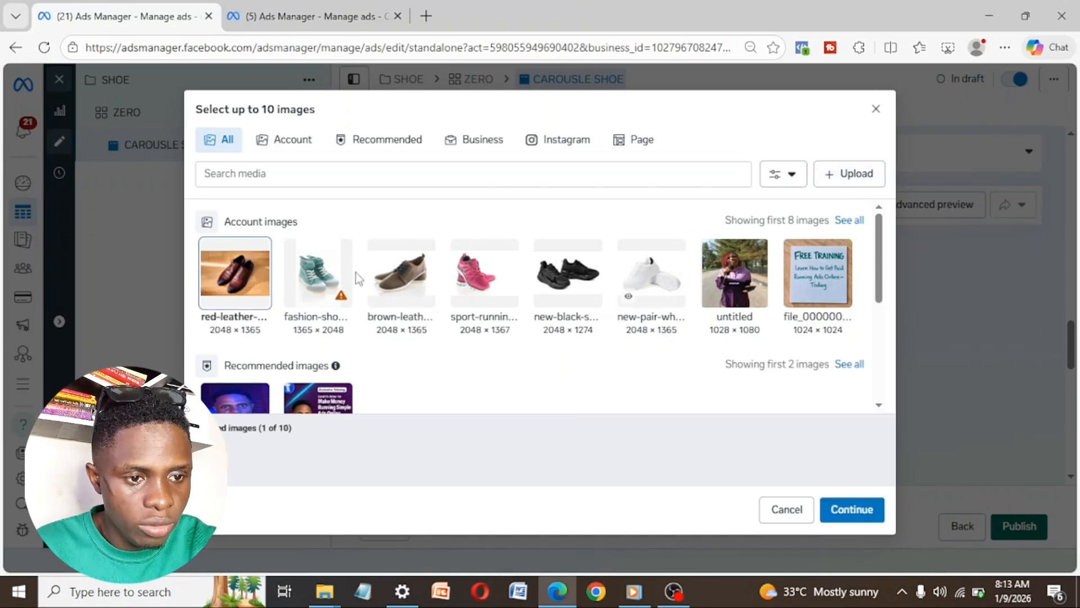
left_click(393, 282)
left_click(485, 283)
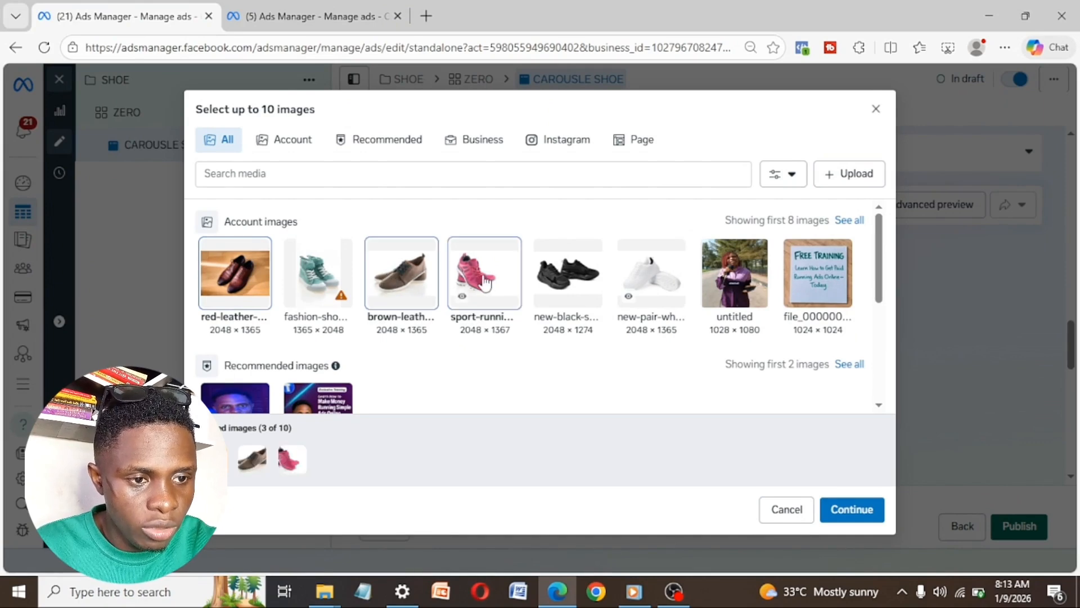
left_click(556, 287)
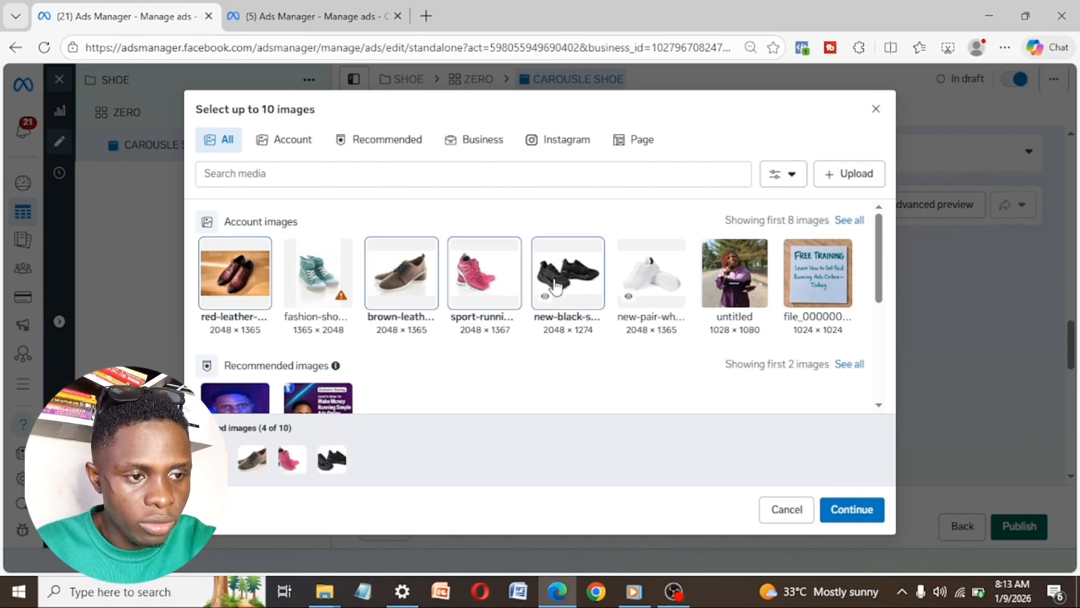
left_click(652, 280)
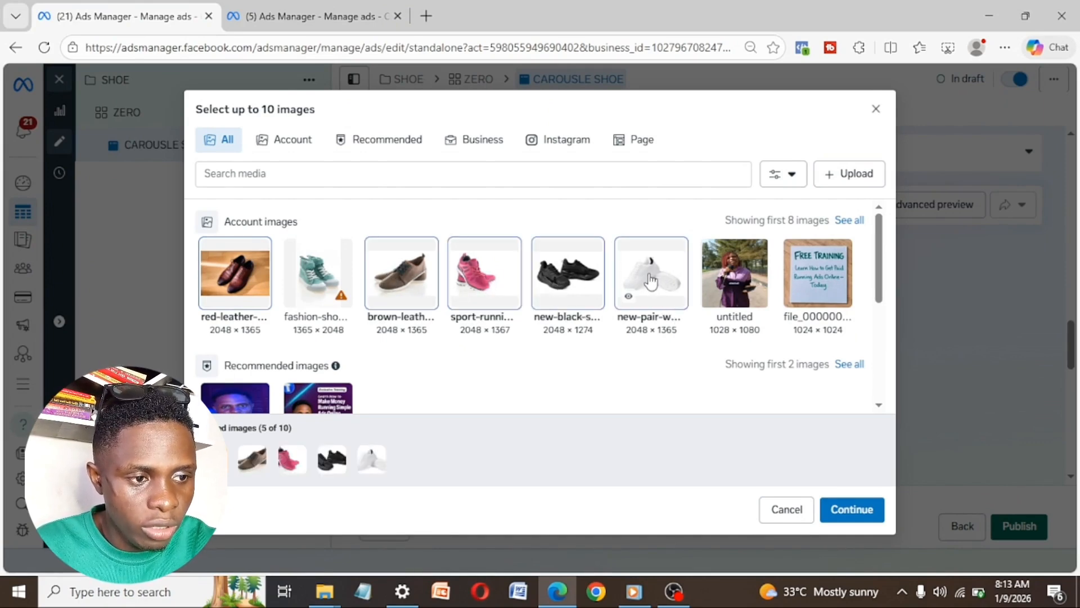
left_click(340, 262)
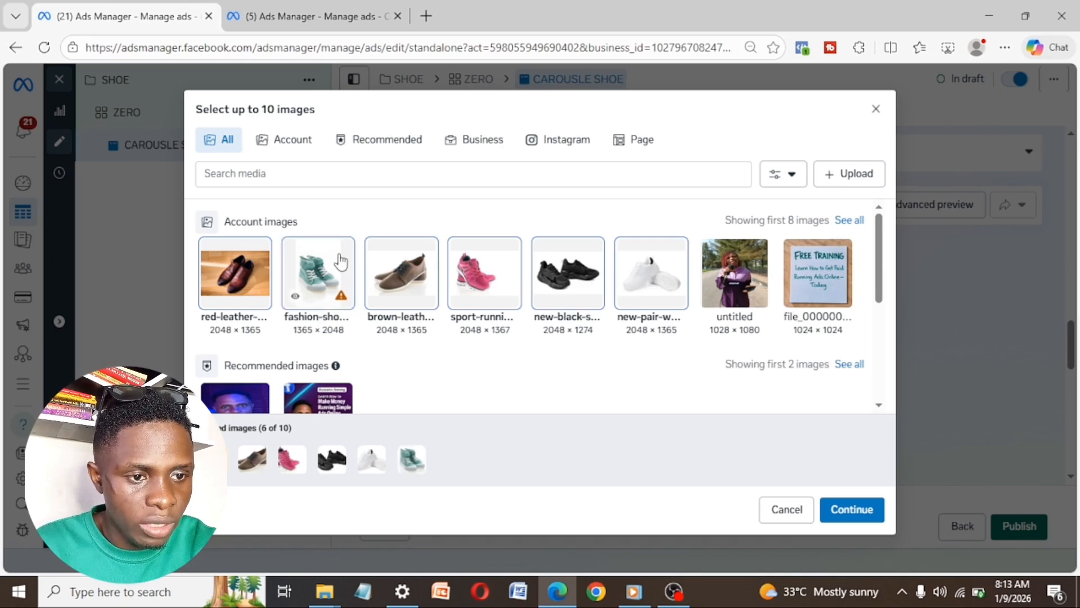
left_click(850, 512)
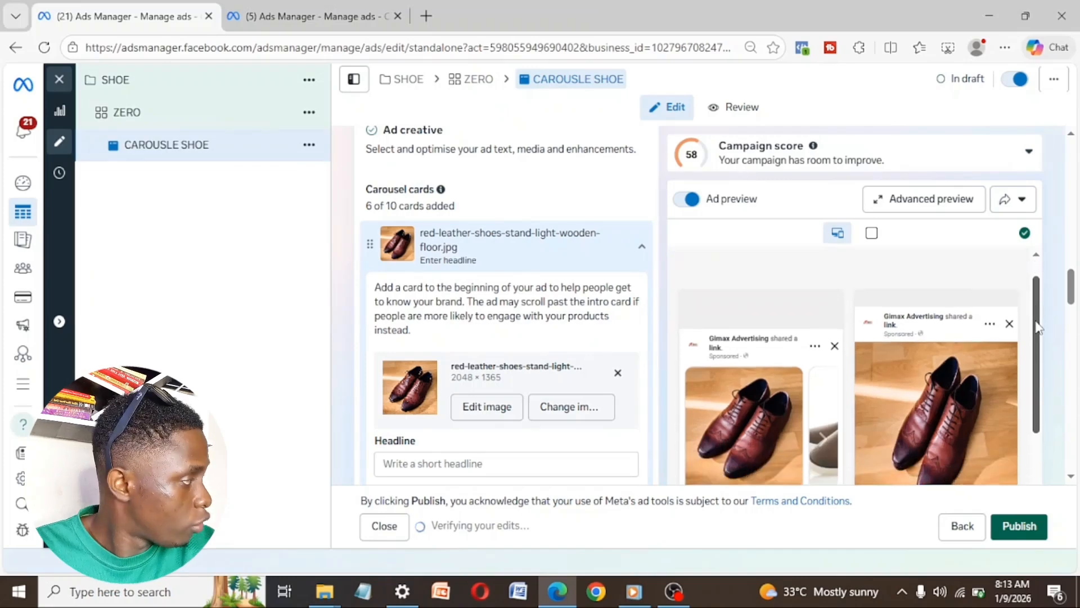
Step: Examine the ad preview by moving through the carousel cards to the end card and checking the other placements
left_click_drag(1038, 311, 1039, 335)
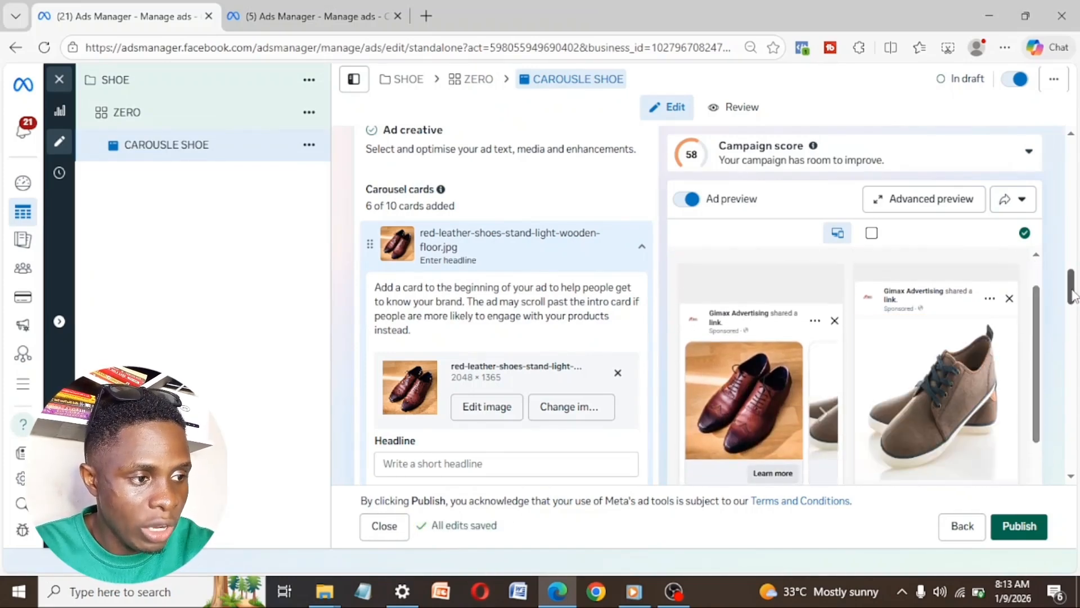
scroll(1074, 295, "down", 10)
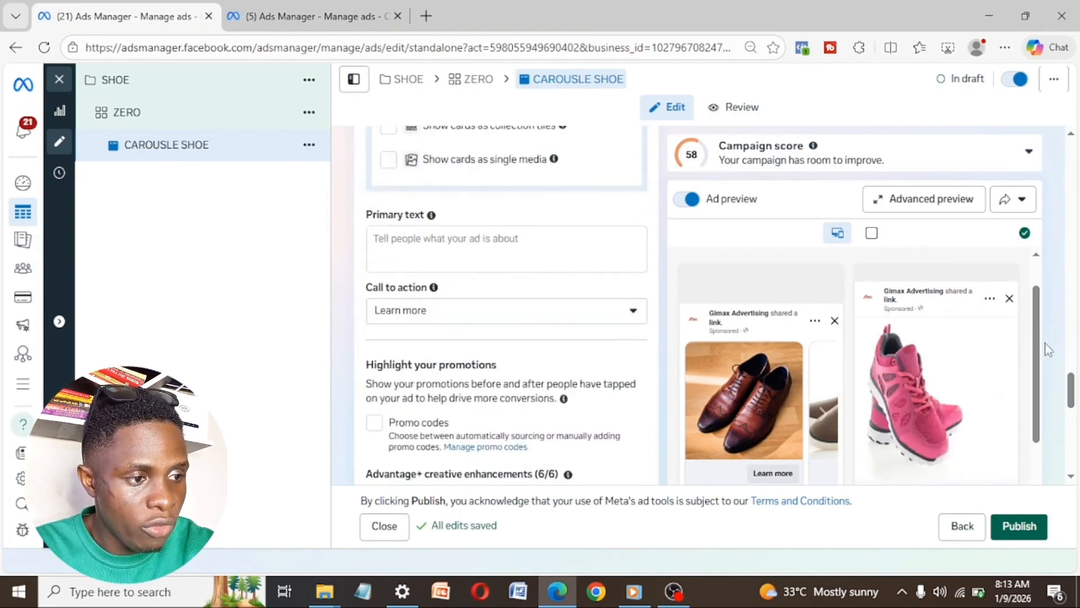
scroll(1041, 343, "down", 1)
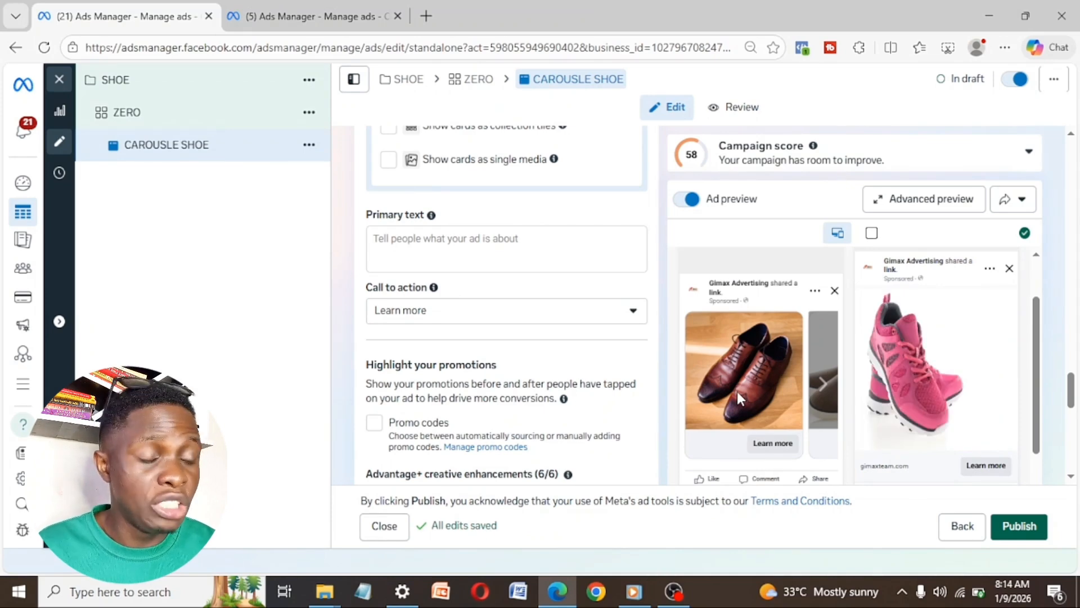
left_click(822, 383)
left_click(822, 383)
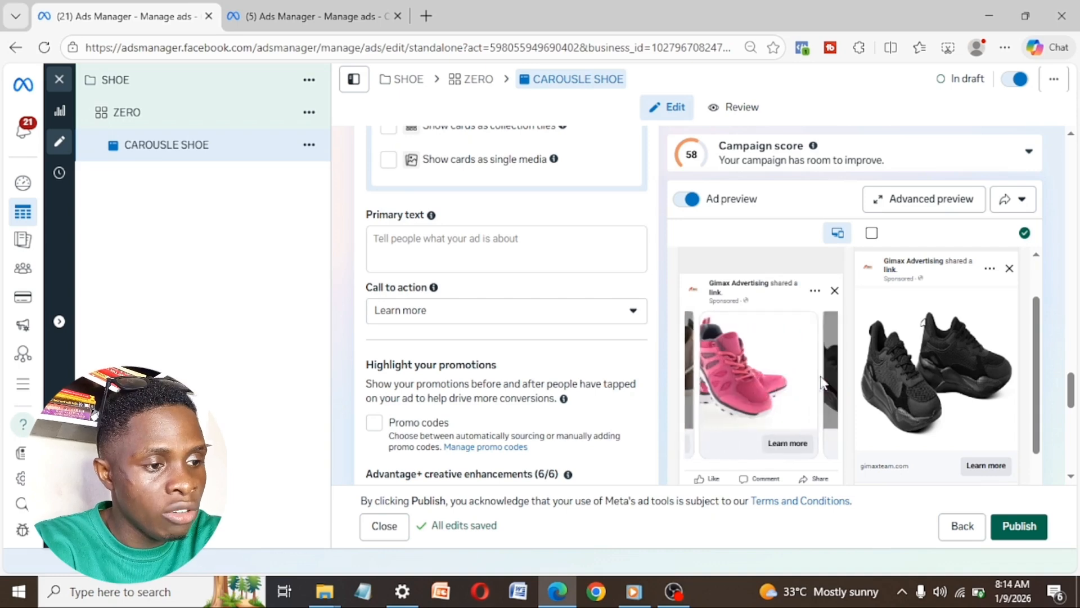
left_click(823, 382)
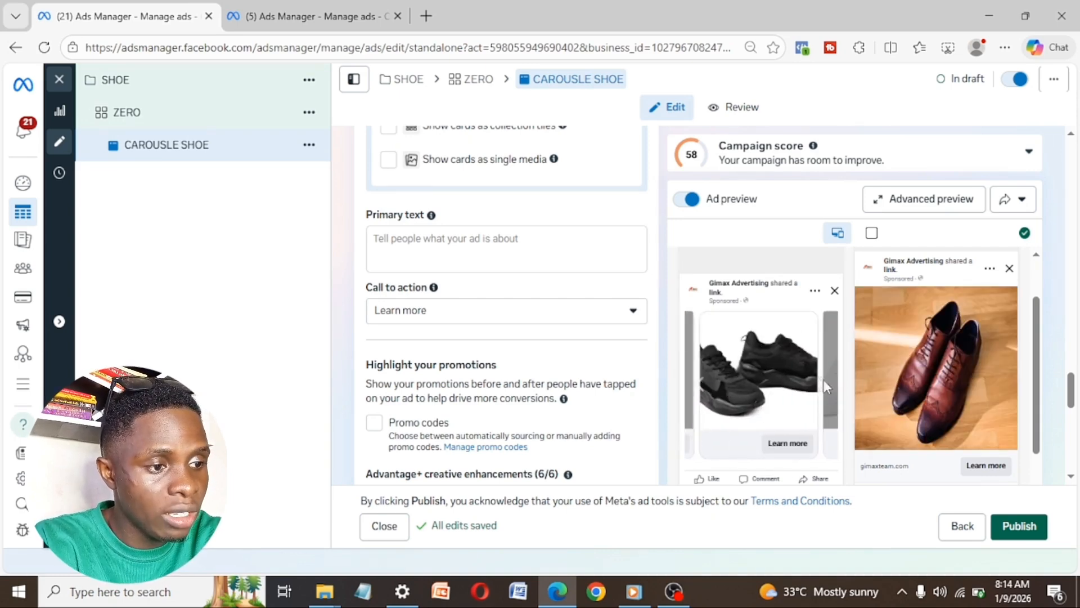
left_click(823, 382)
left_click(823, 384)
left_click(823, 384)
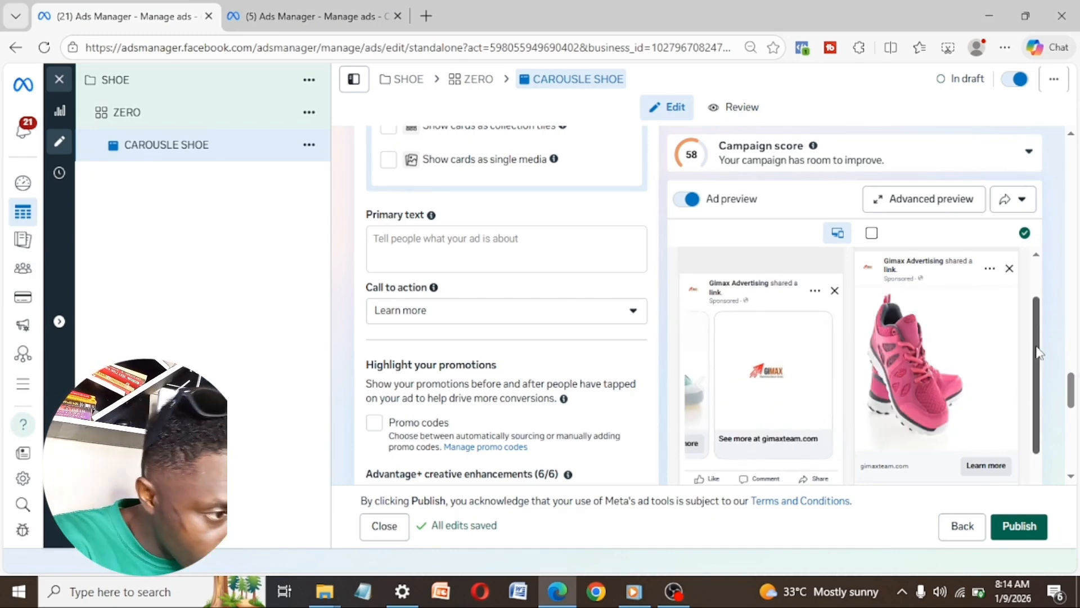
left_click_drag(1037, 347, 1039, 407)
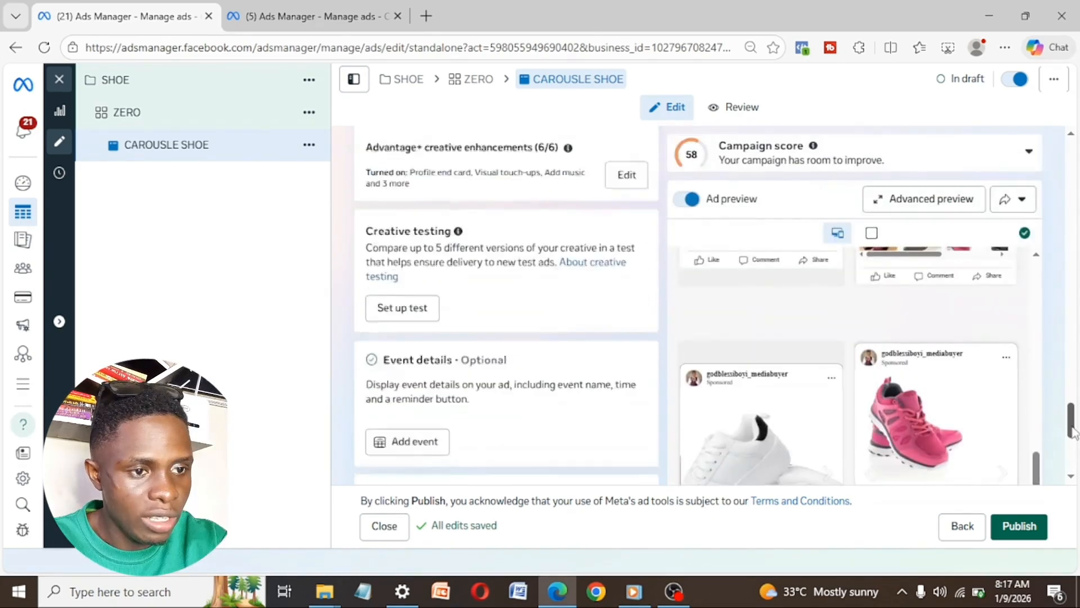
left_click_drag(1074, 418, 1074, 349)
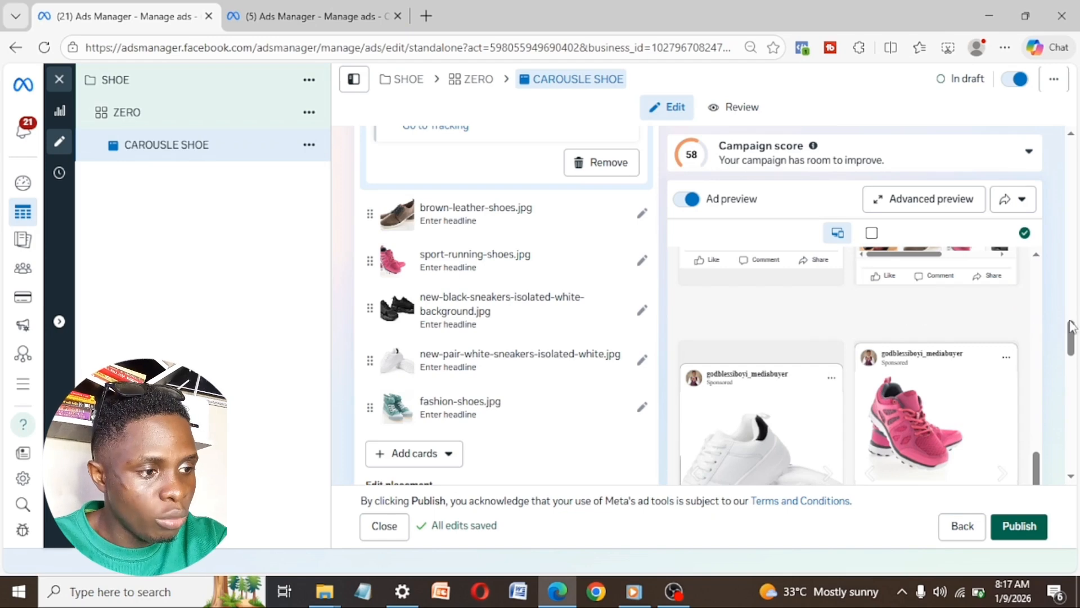
left_click_drag(1071, 326, 1072, 336)
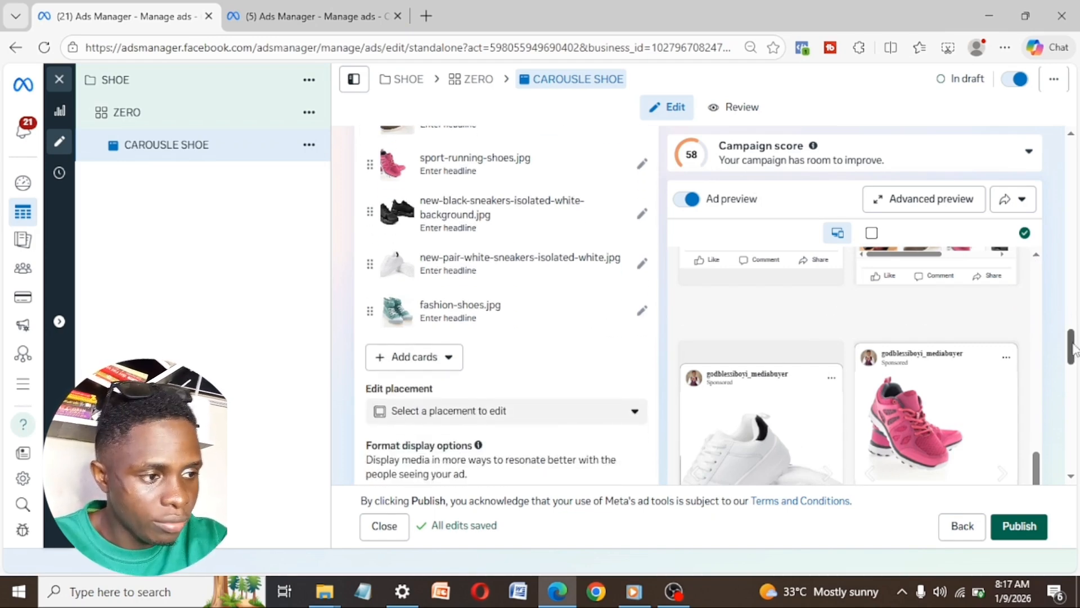
left_click_drag(1073, 344, 1072, 327)
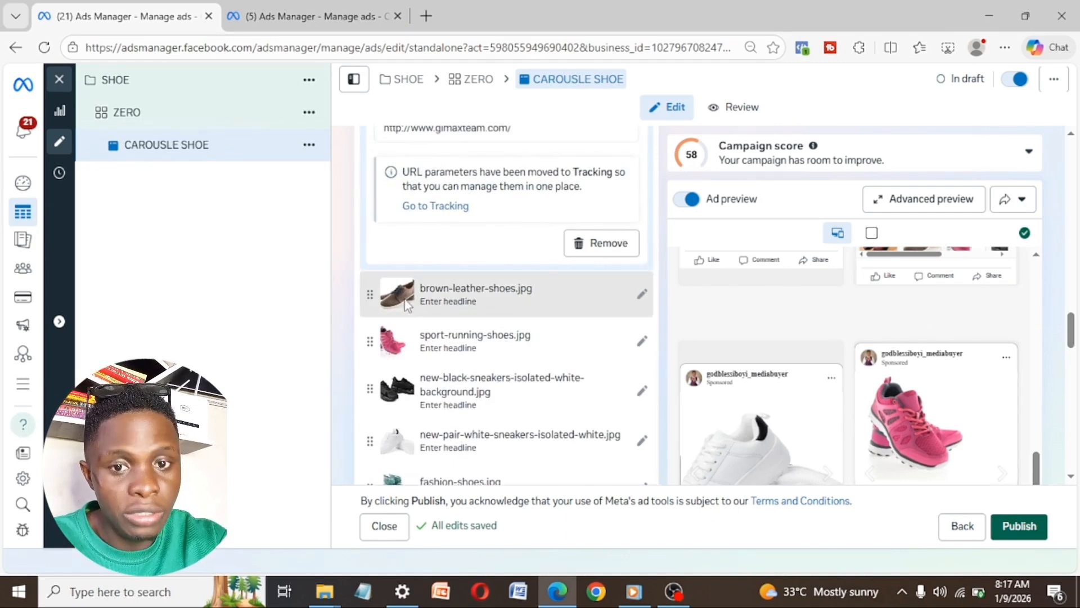
left_click(642, 296)
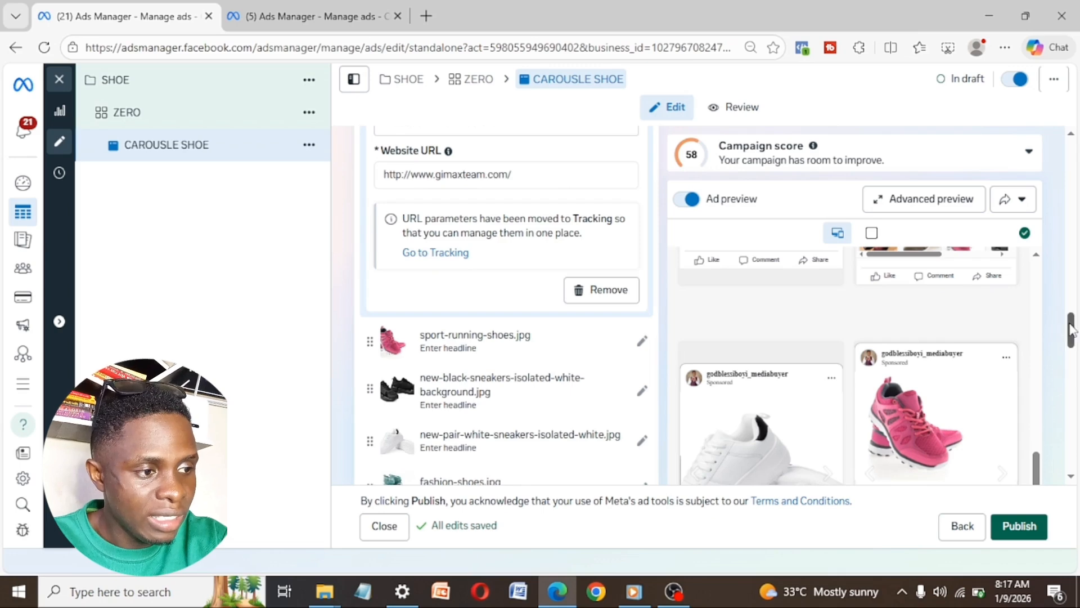
scroll(533, 295, "up", 5)
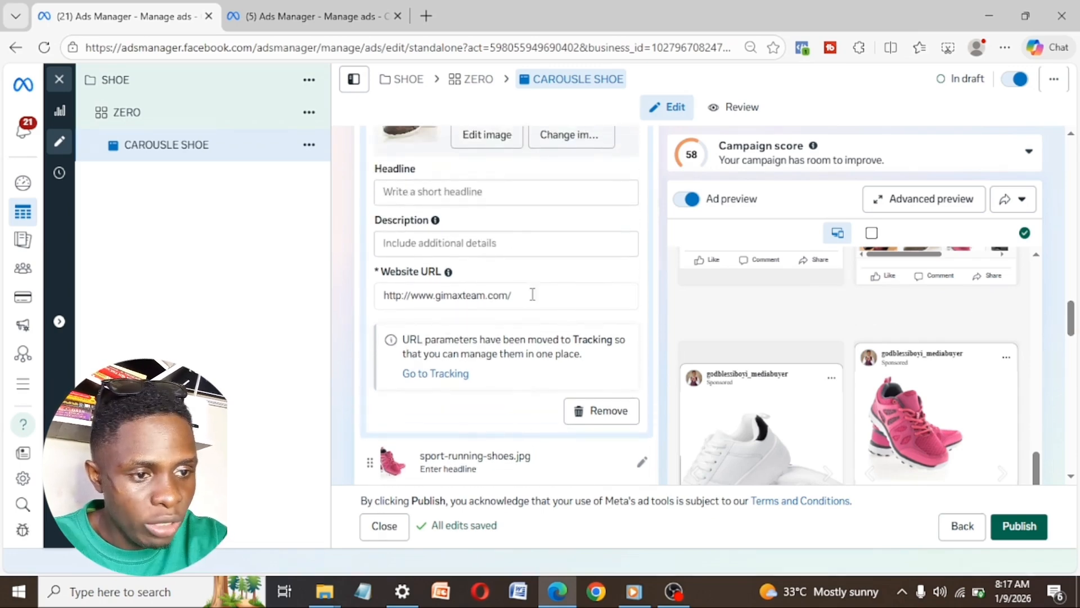
left_click(520, 294)
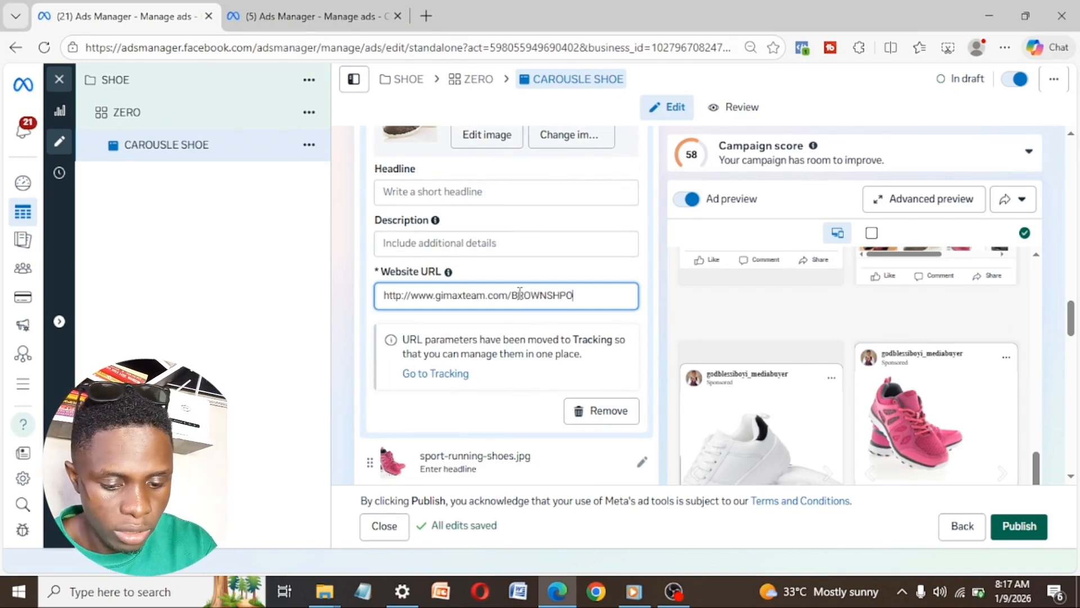
key("BackSpace")
key("BackSpace")
key("BackSpace")
key("BackSpace")
key("BackSpace")
key("BackSpace")
key("BackSpace")
key("BackSpace")
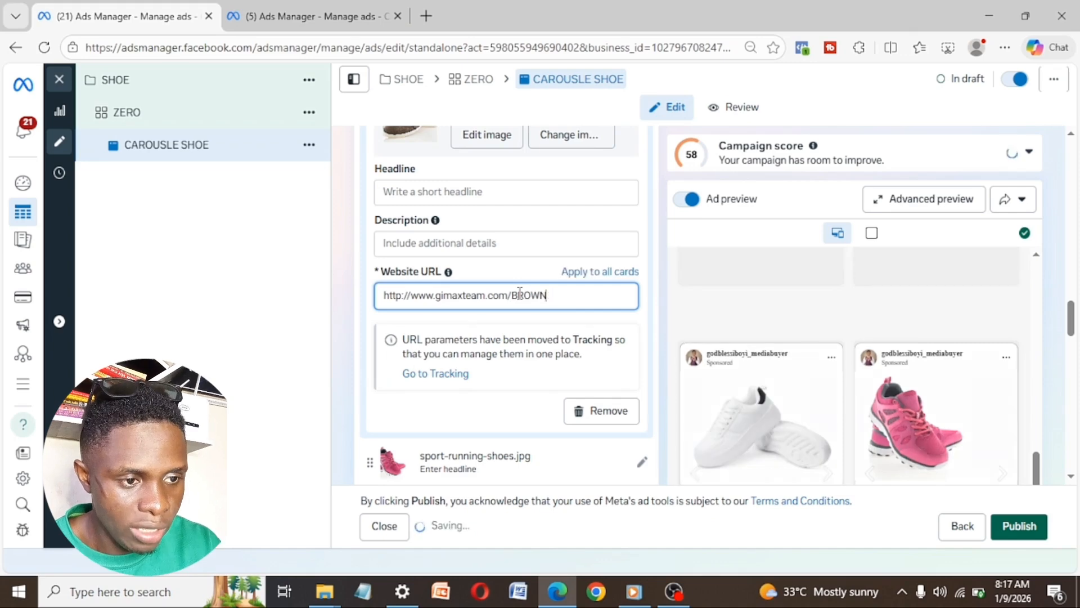
key("BackSpace")
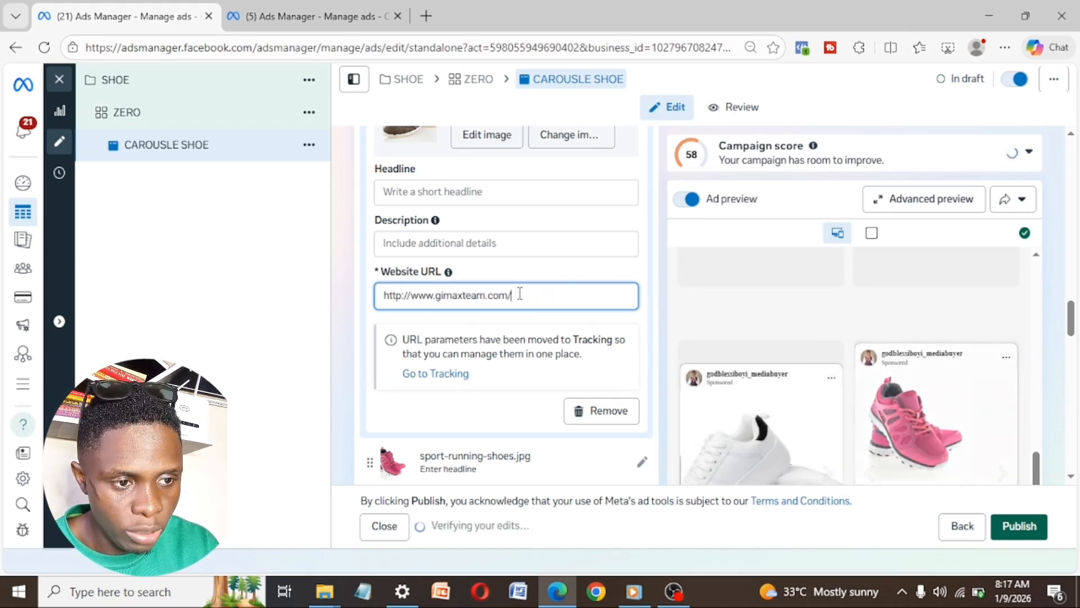
type("brow")
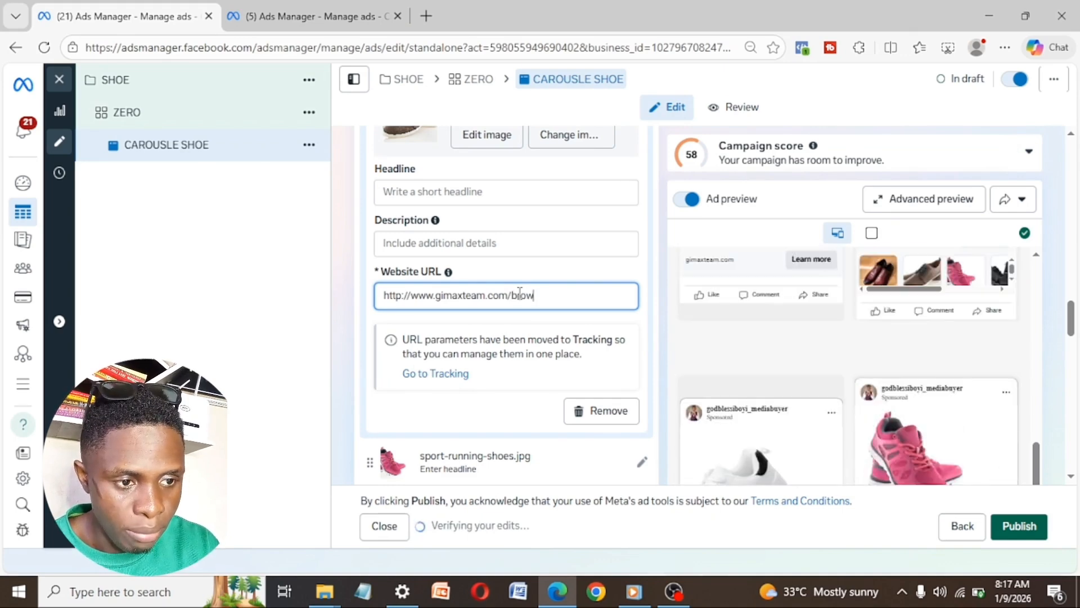
type("nshoesd")
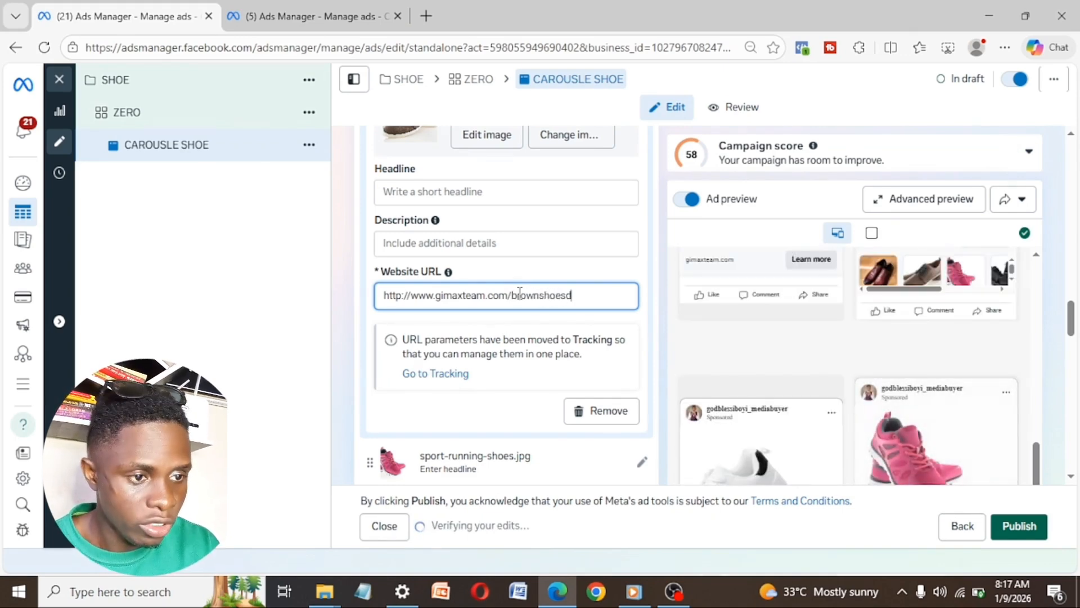
key("BackSpace")
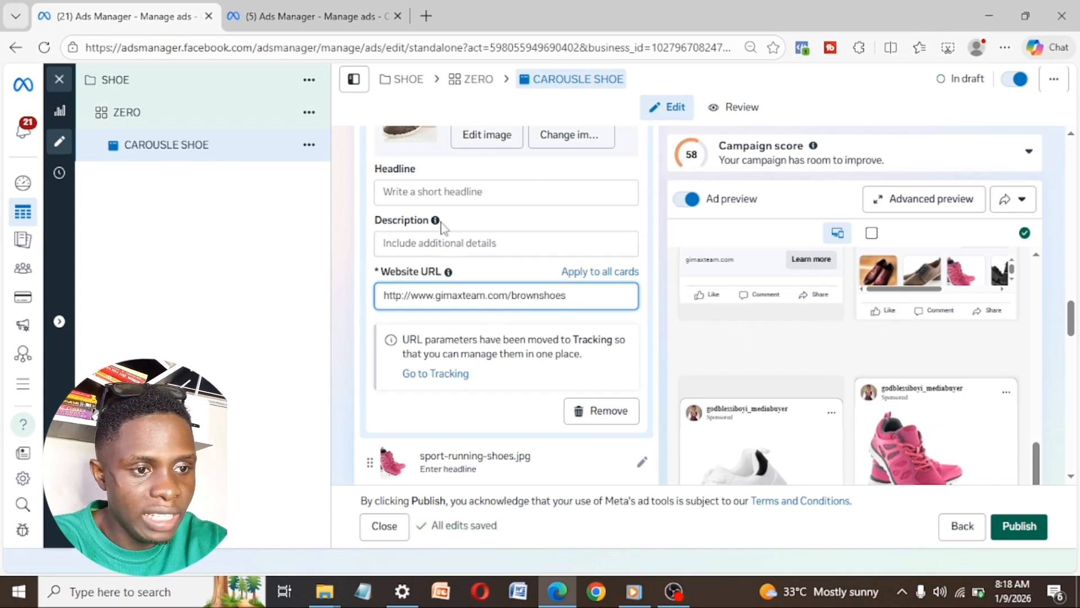
left_click(290, 10)
key("ctrl+shift+Tab")
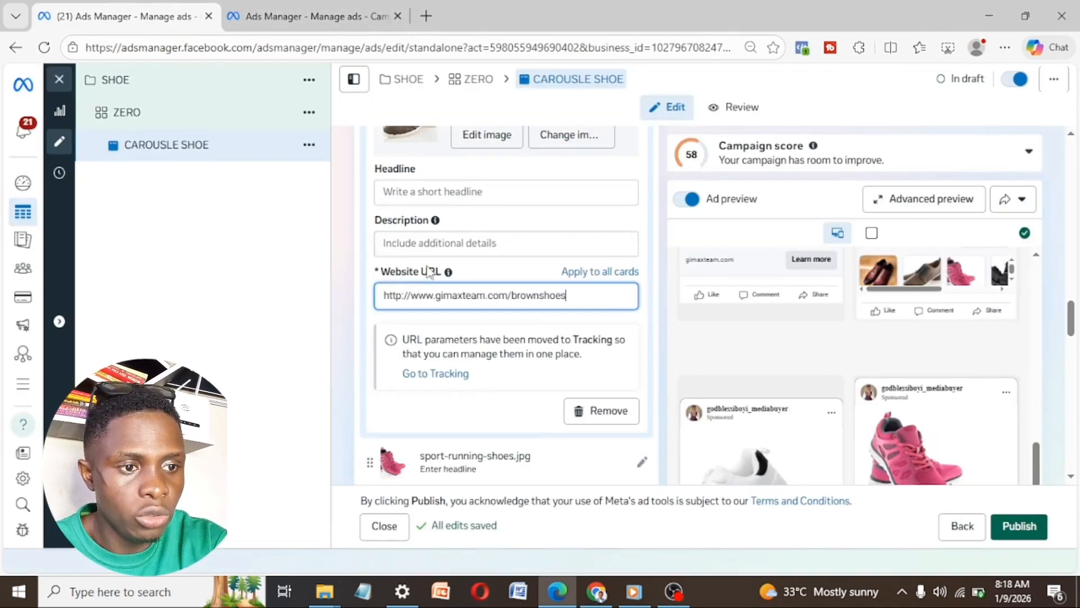
Step: Set the headline of the brown-leather-shoes.jpg card to CLCK HERE TO GET STARTED and collapse the card
left_click(455, 190)
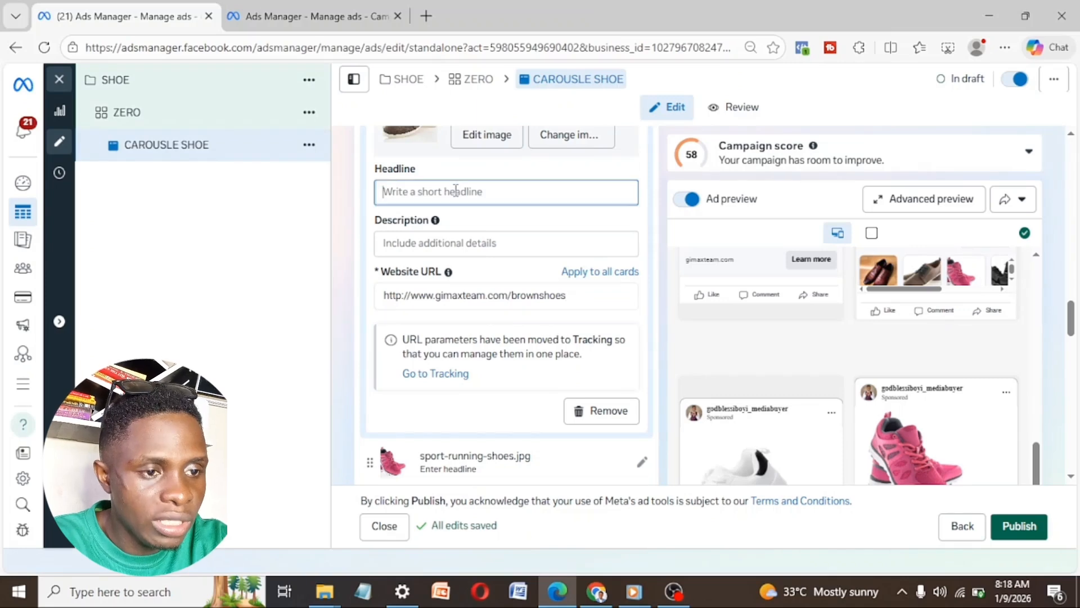
type("CL")
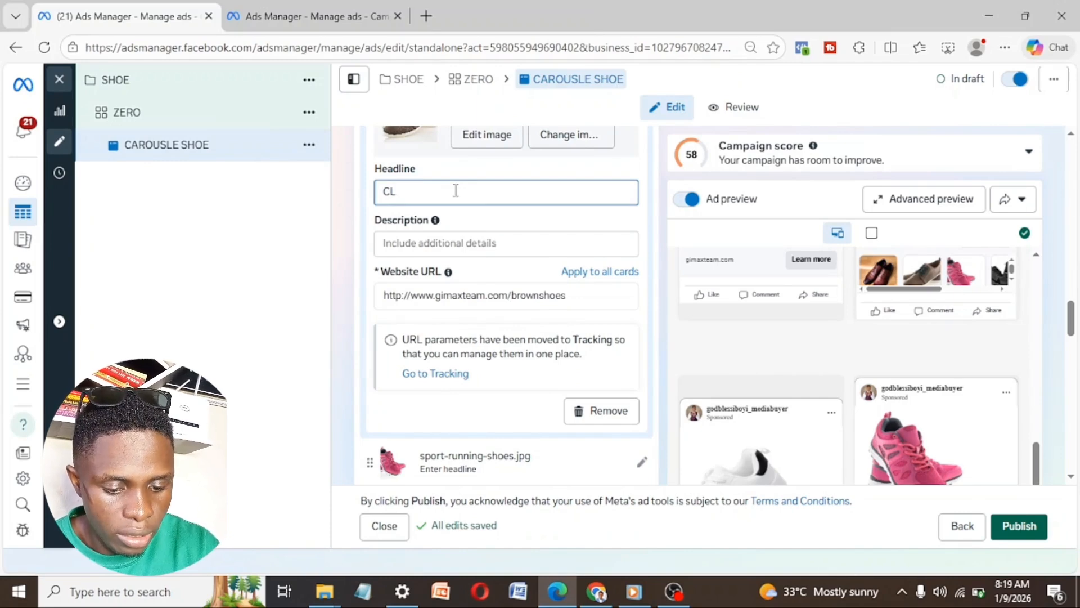
type("CK HERE TO GET STAR")
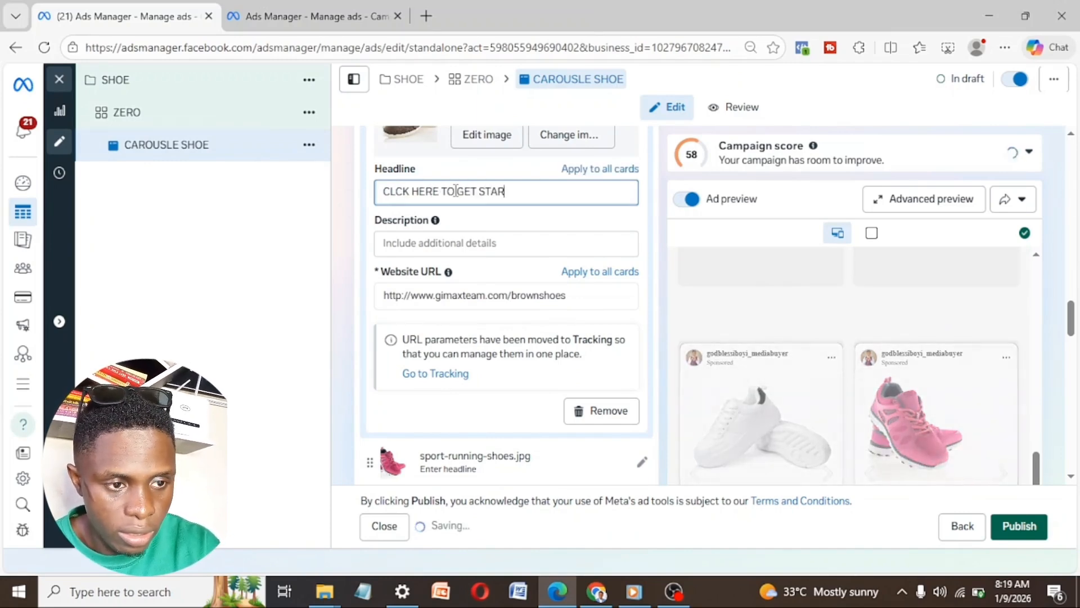
type("TED")
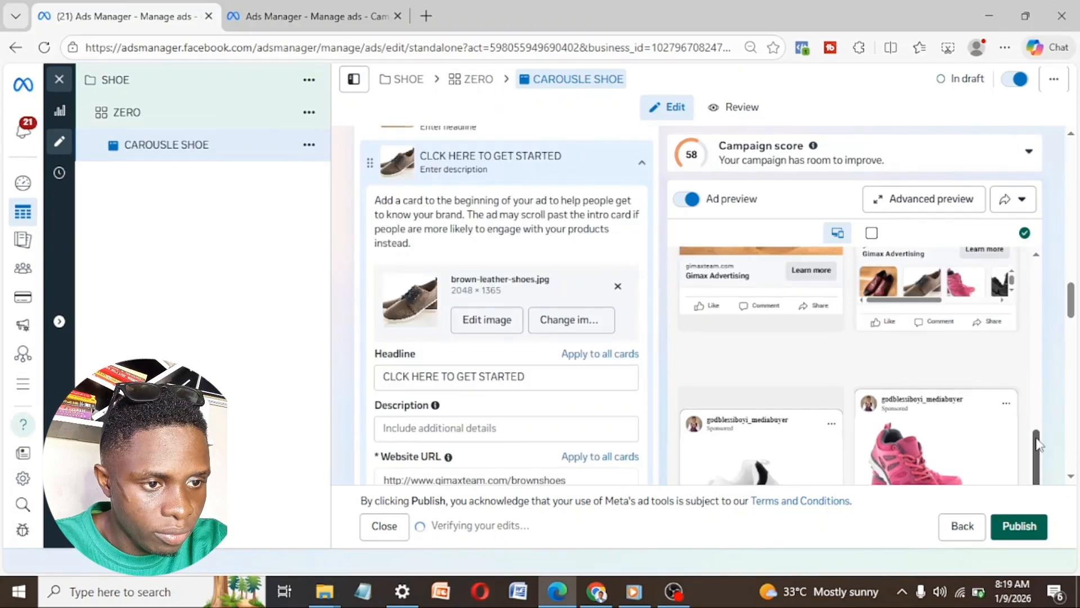
left_click_drag(1070, 292, 1070, 280)
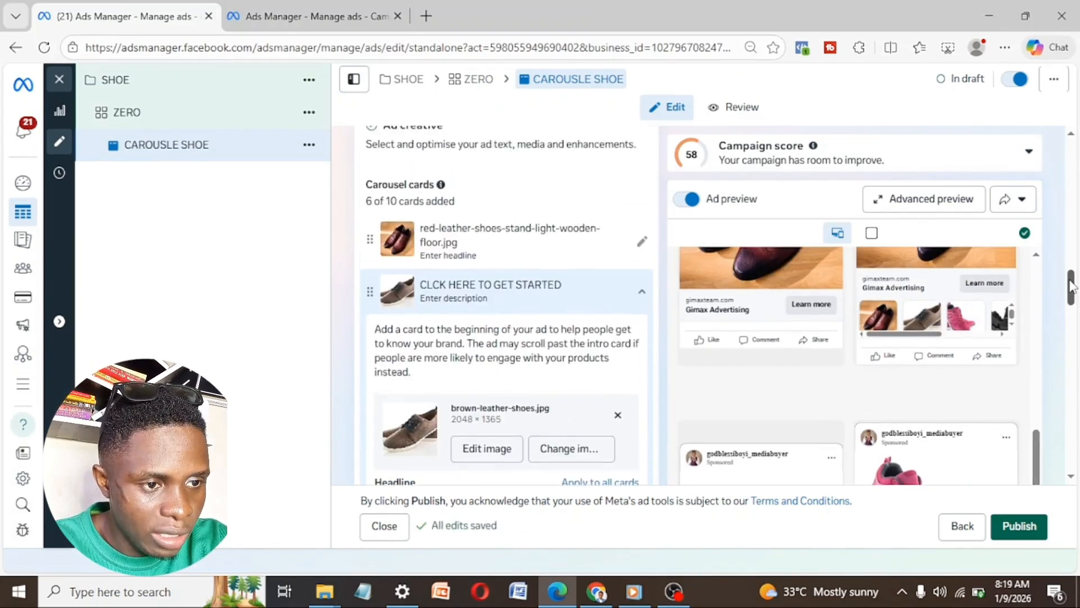
left_click(644, 294)
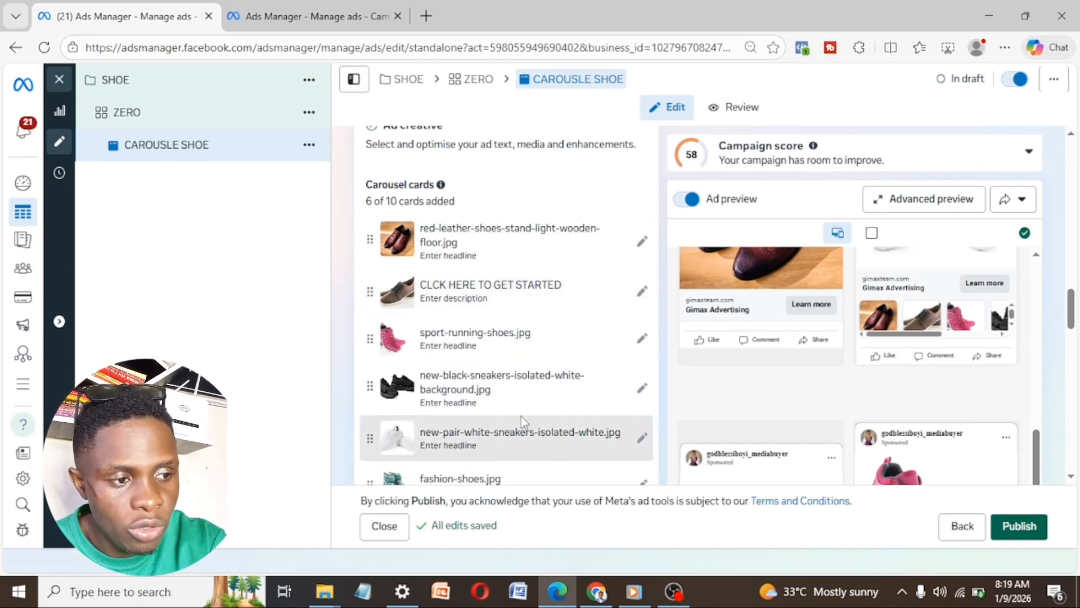
Step: Set the headline of the sport-running-shoes.jpg card to CLICK HERE TO ORDR THIS SHOE NOW
scroll(522, 394, "down", 1)
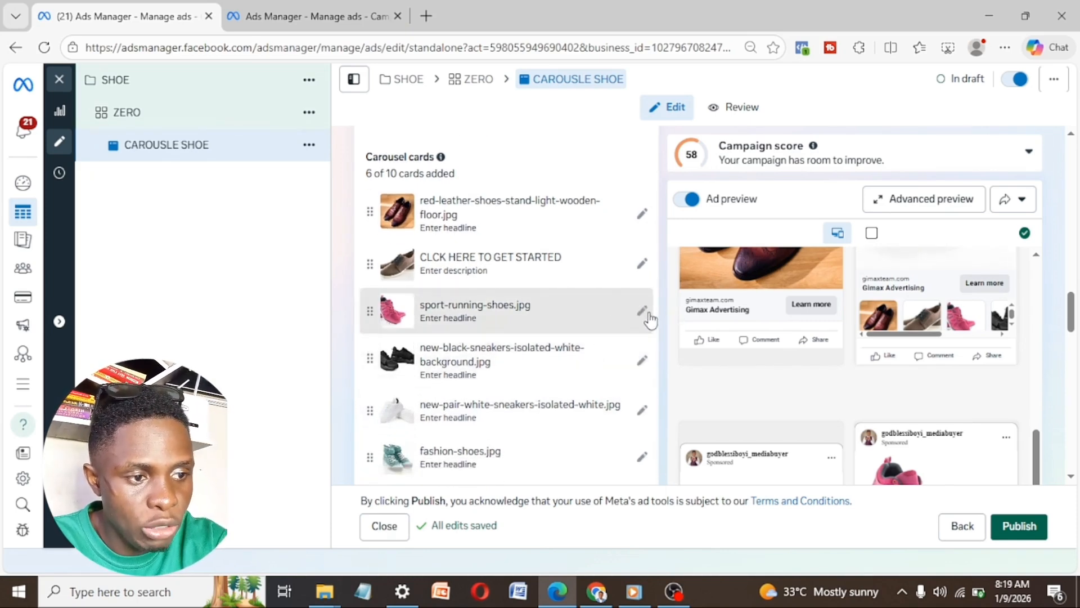
left_click(643, 315)
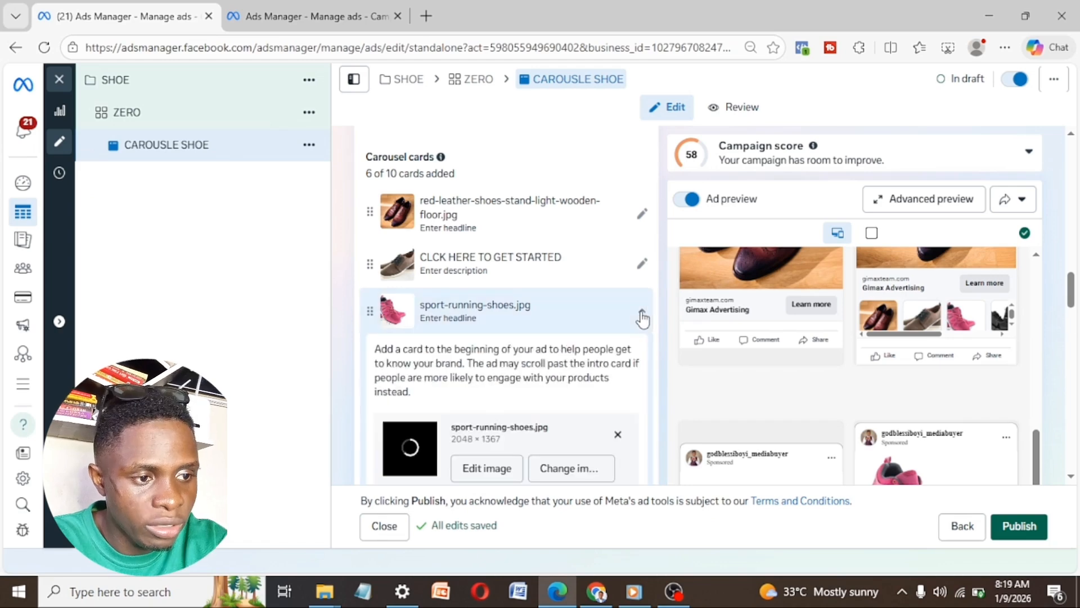
scroll(586, 396, "down", 2)
scroll(586, 396, "down", 2)
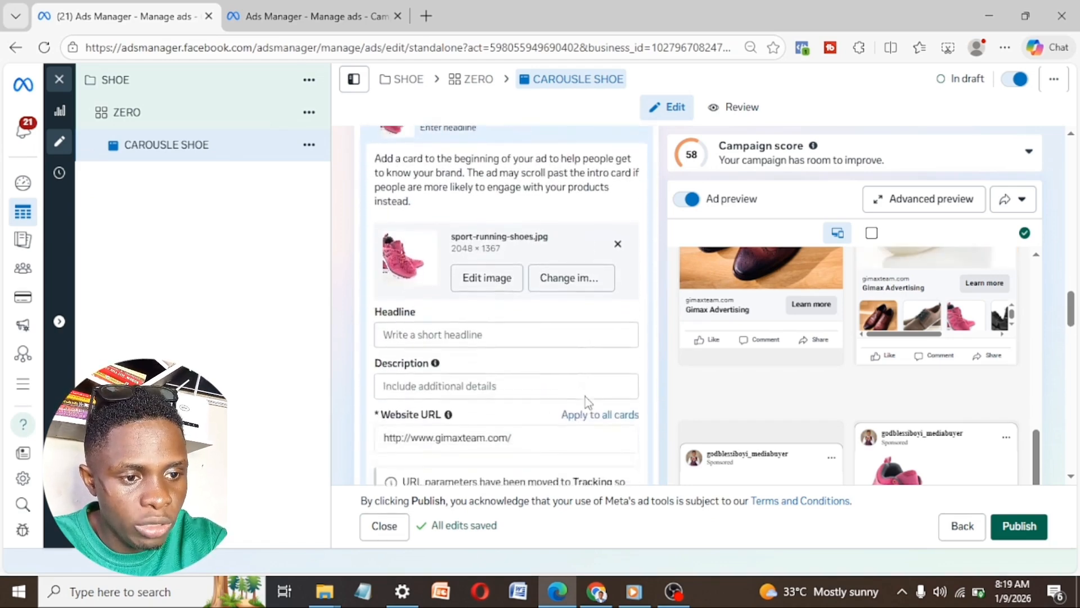
left_click(496, 311)
type("q")
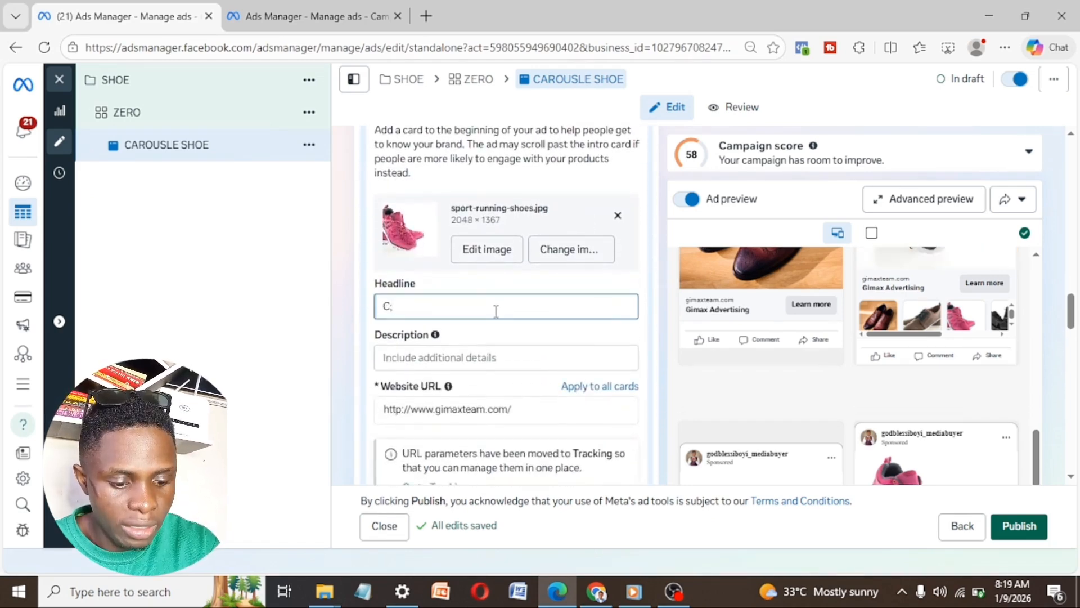
type("LICK HERE TO")
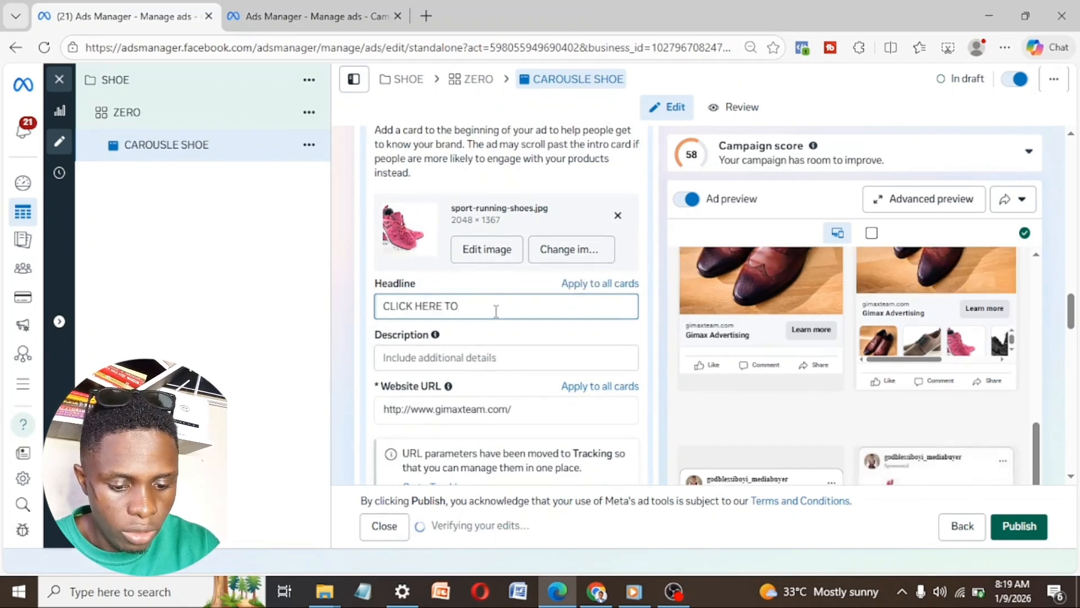
type(" ORD")
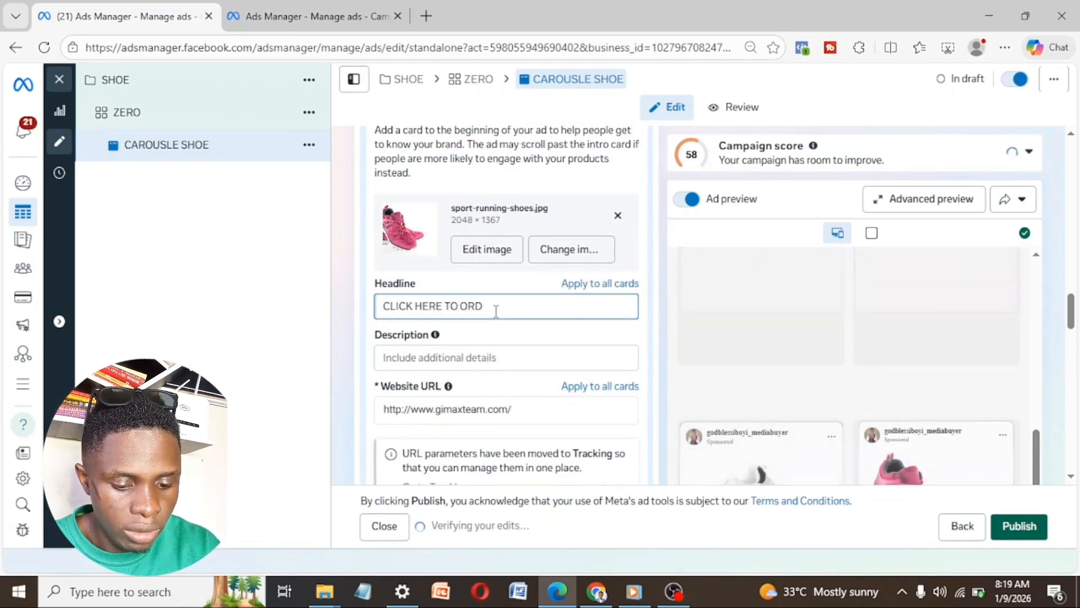
type("R THIS")
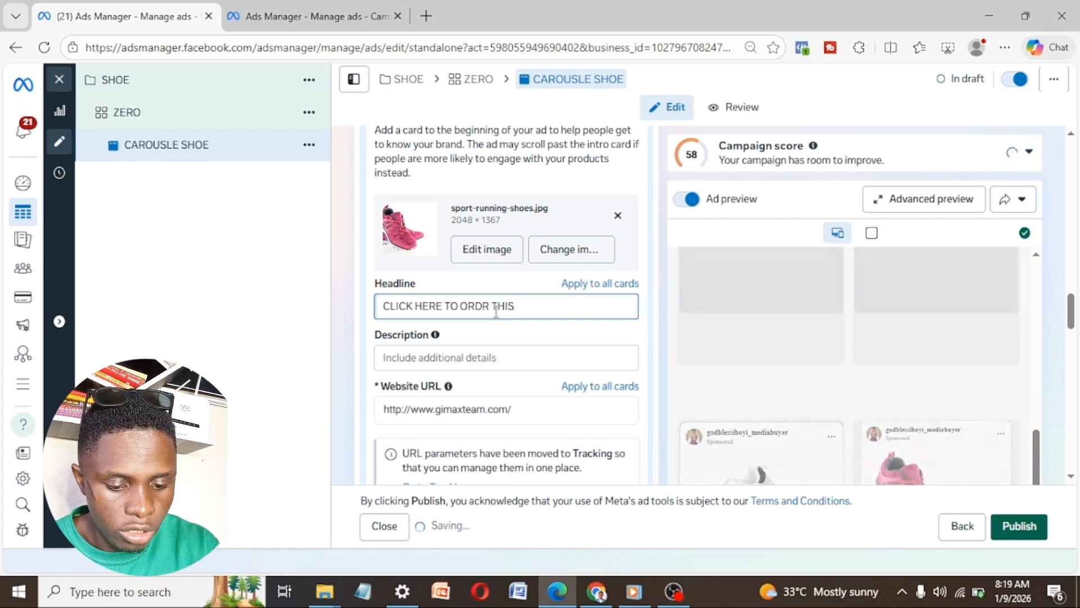
type(" S")
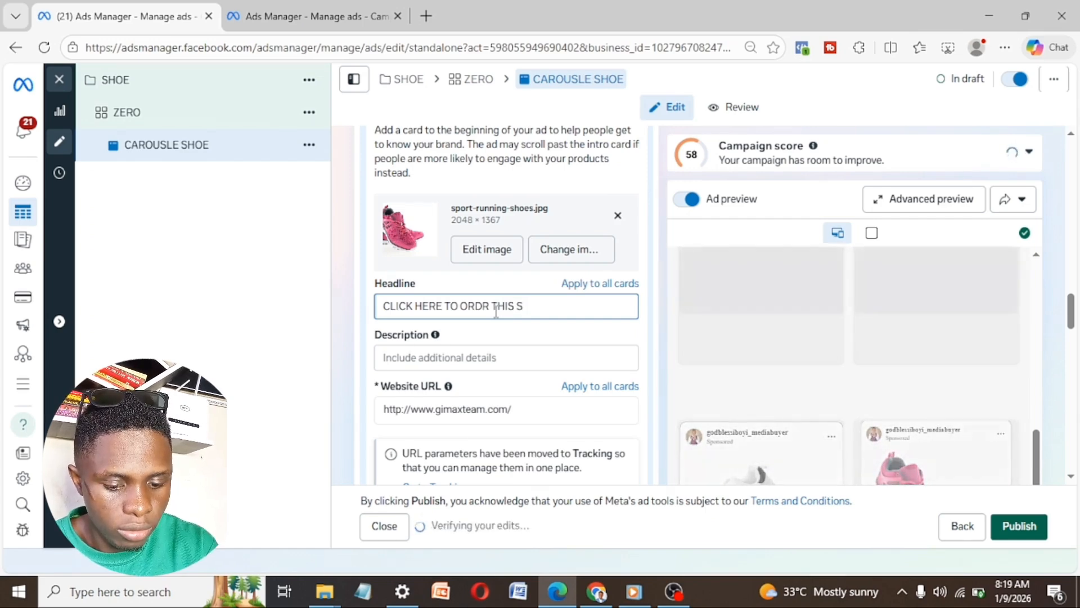
type("HOE")
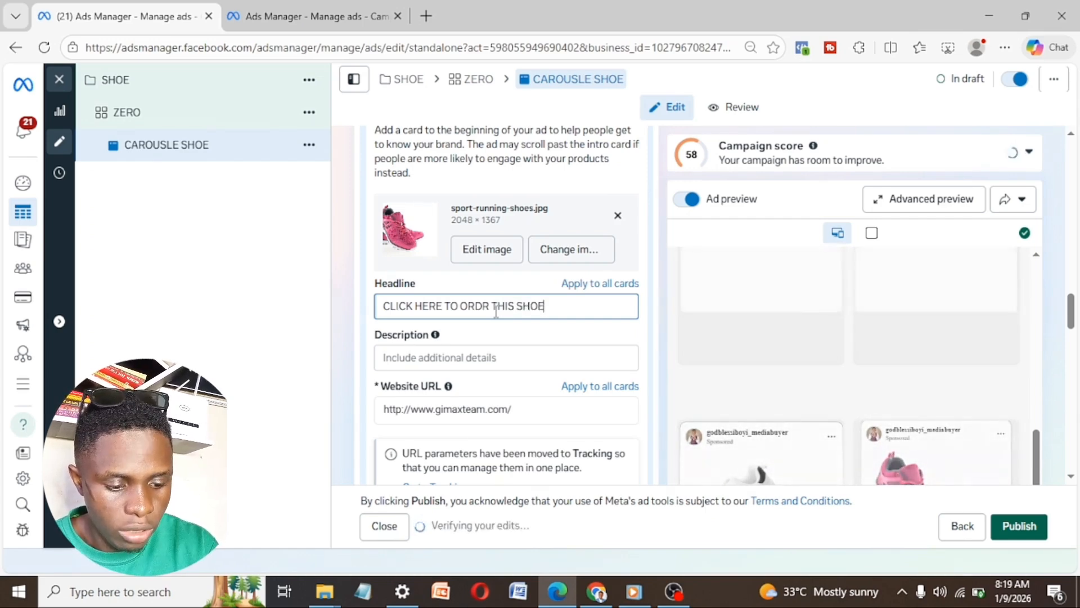
type(" NOW")
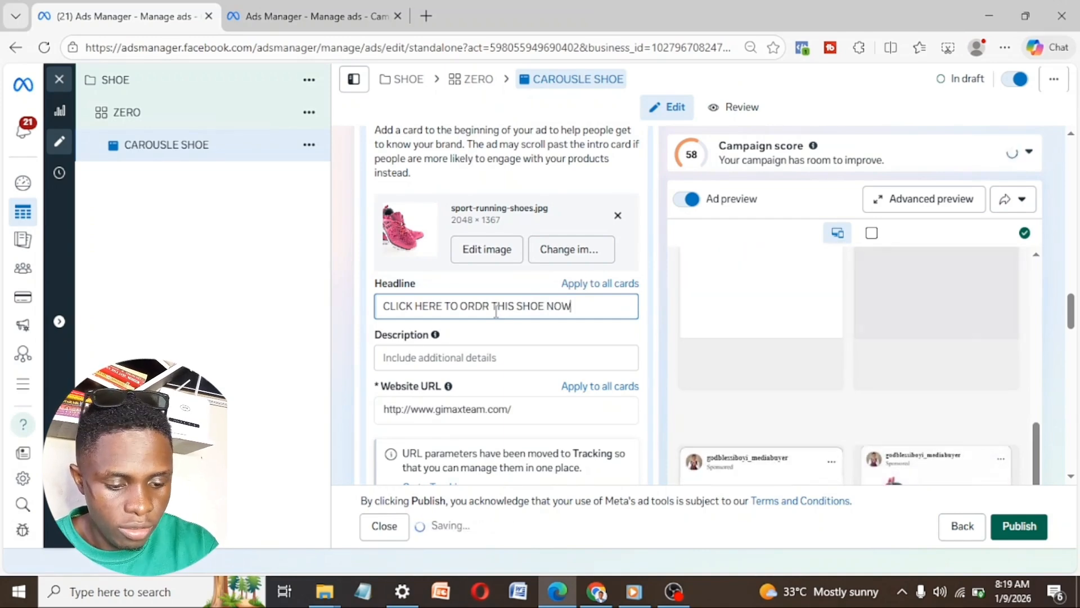
left_click(522, 410)
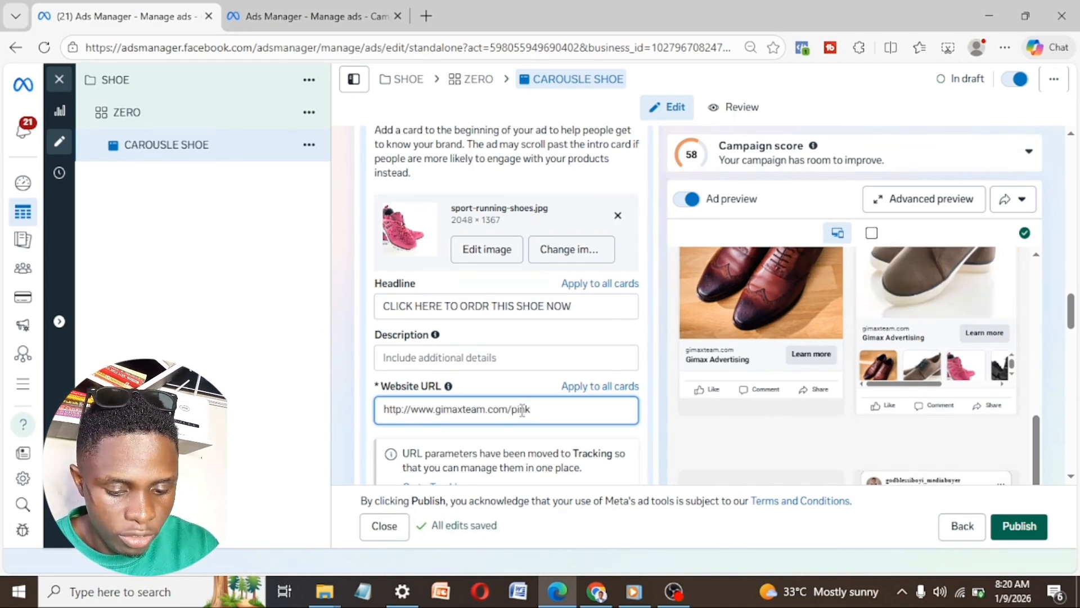
type("shoe")
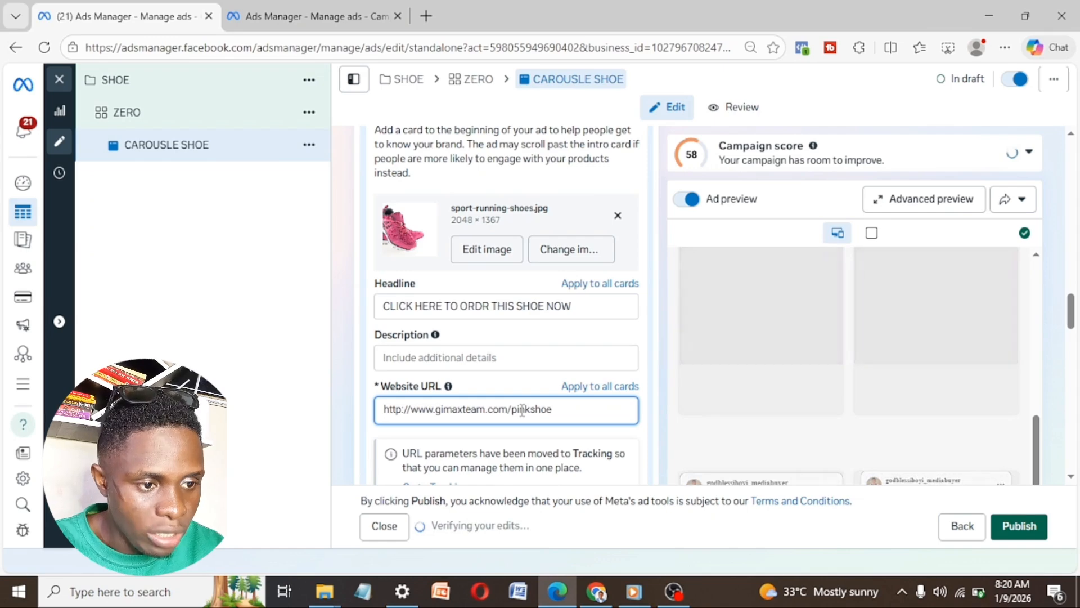
left_click(821, 326)
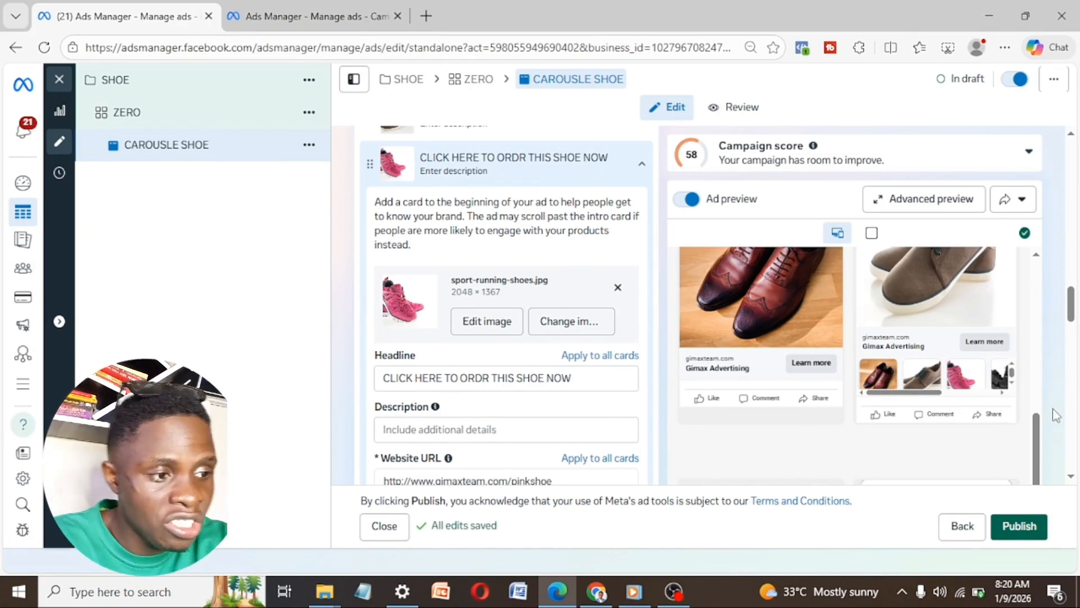
scroll(1038, 433, "up", 1)
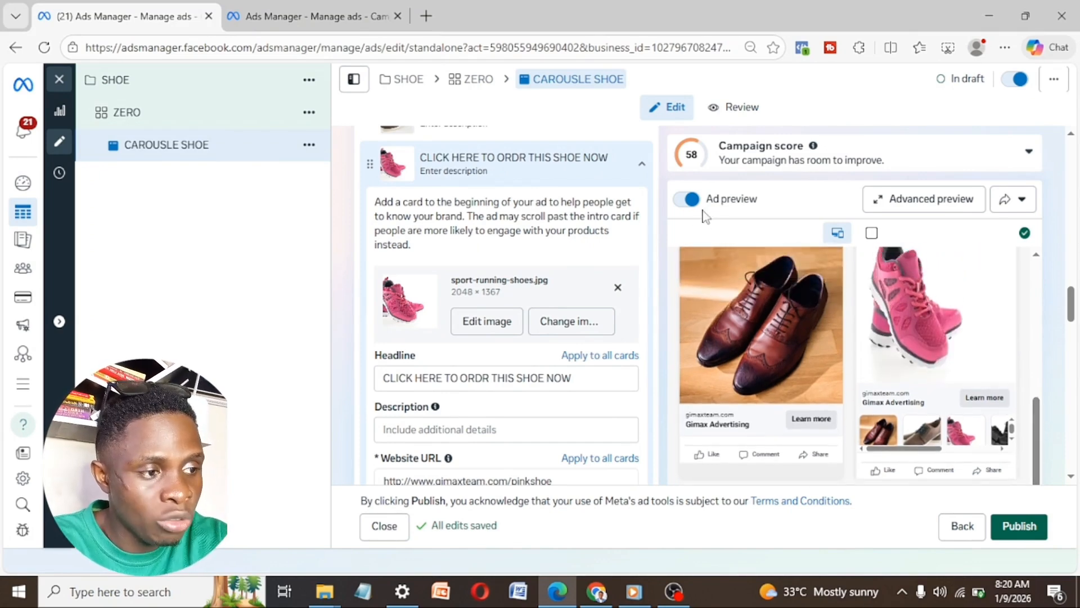
left_click(639, 166)
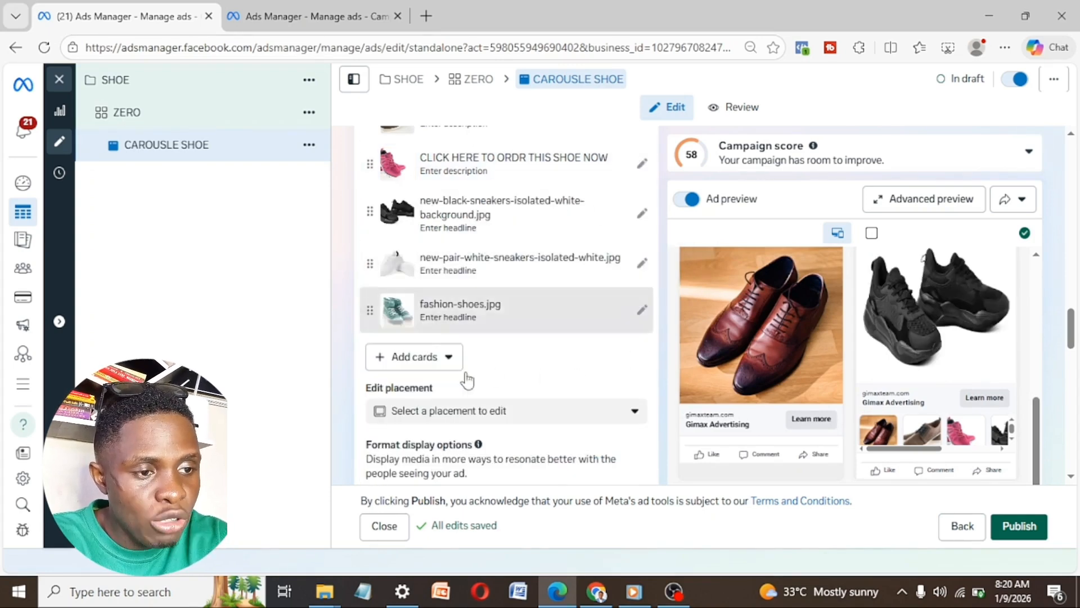
Step: Look over the fashion-shoes.jpg card's settings and the ad creative options below the carousel cards, including primary text and call to action
left_click(644, 311)
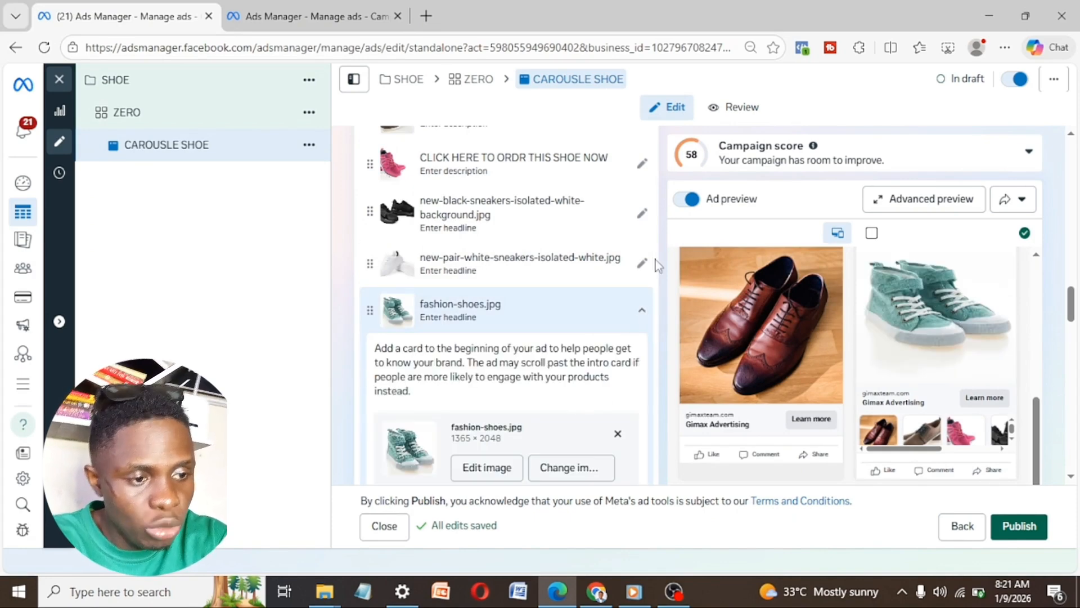
left_click(641, 316)
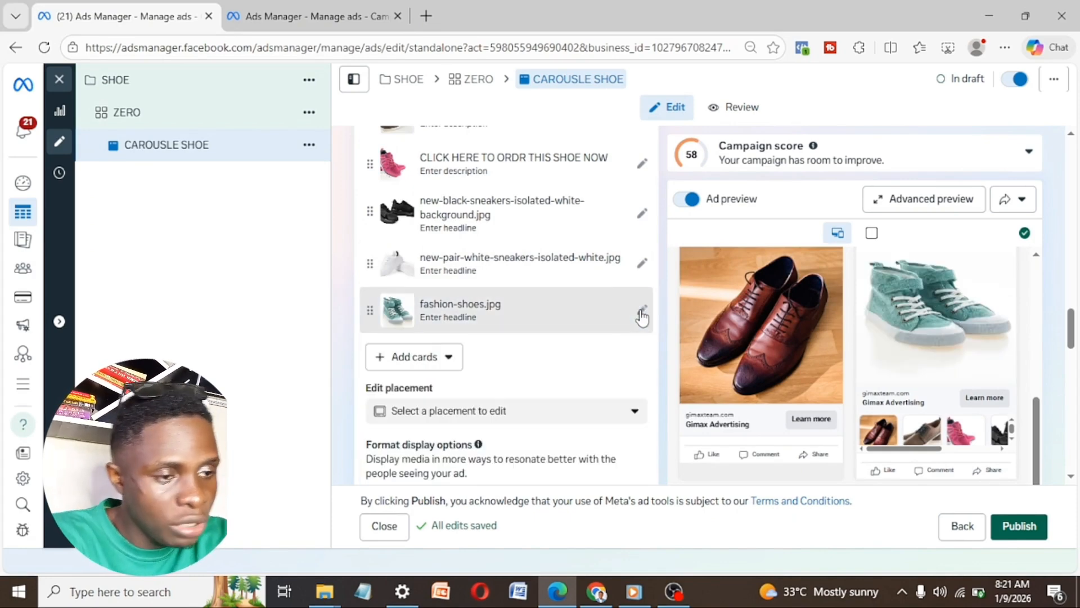
scroll(559, 341, "down", 1)
scroll(558, 340, "down", 3)
left_click(559, 339)
scroll(559, 340, "down", 3)
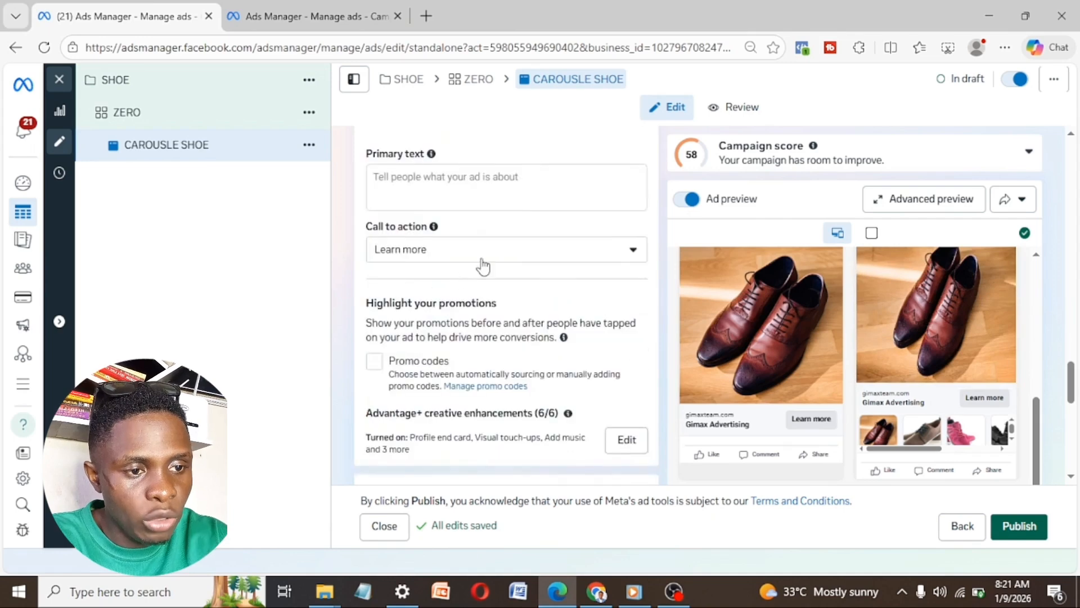
scroll(482, 268, "up", 1)
scroll(484, 276, "up", 5)
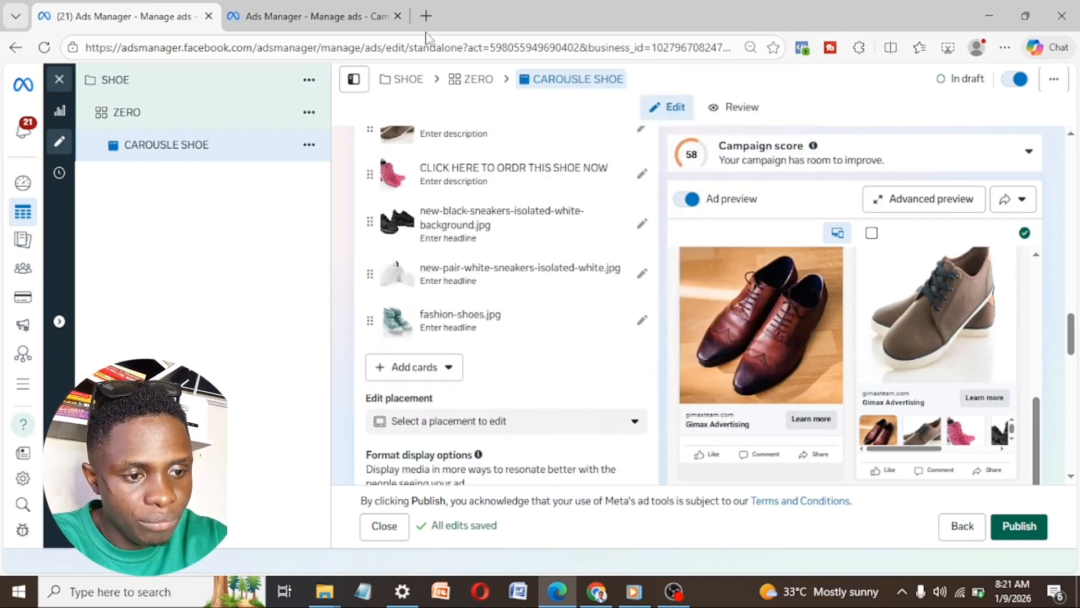
Step: View the carousel editing options for the Facebook Feed placement and close them without changes
left_click(495, 420)
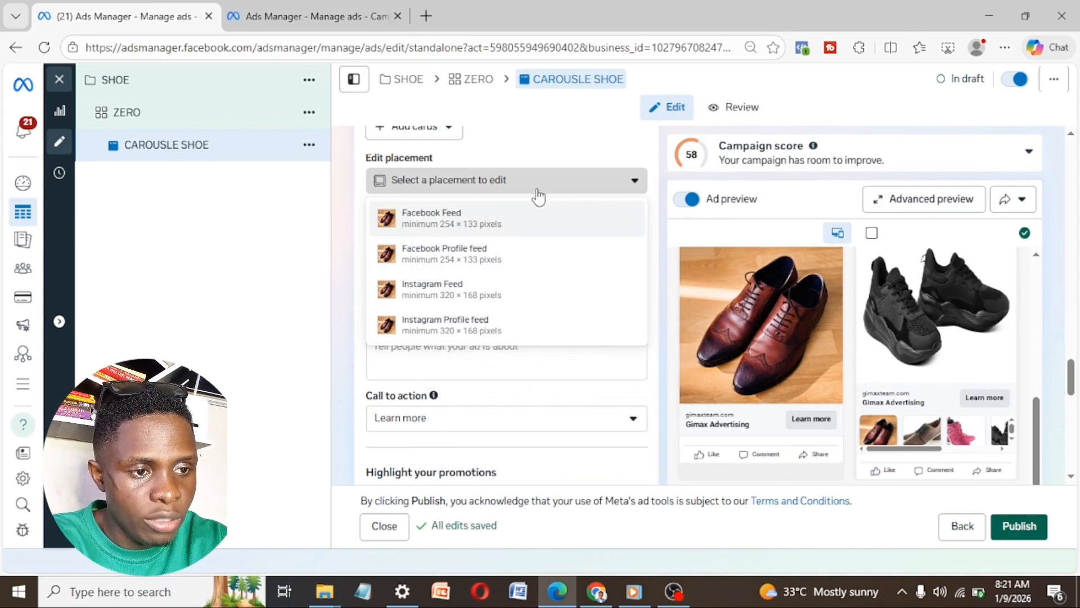
left_click(501, 230)
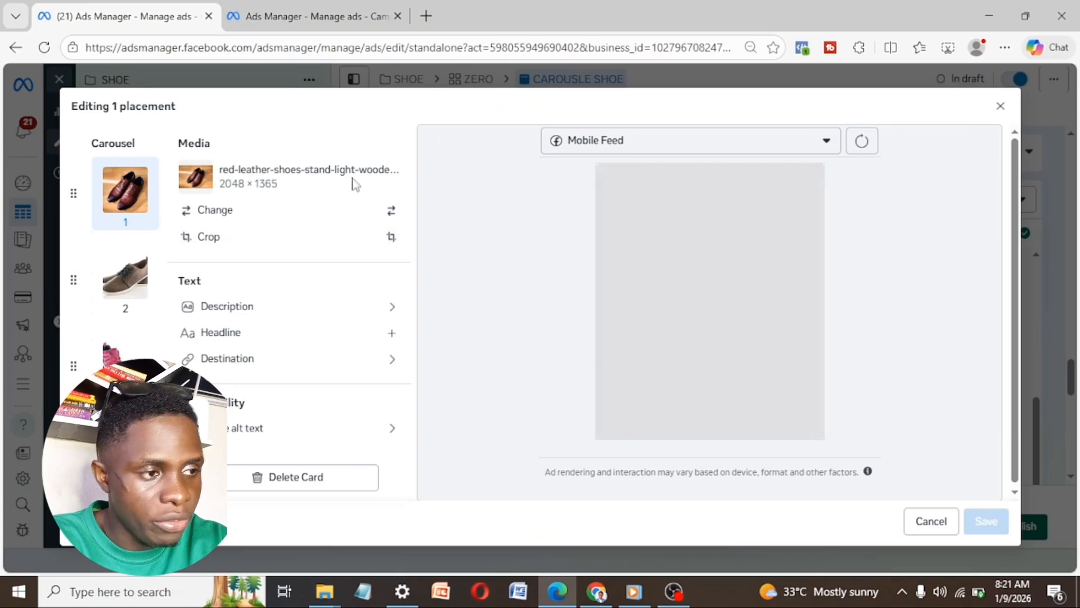
left_click(1001, 106)
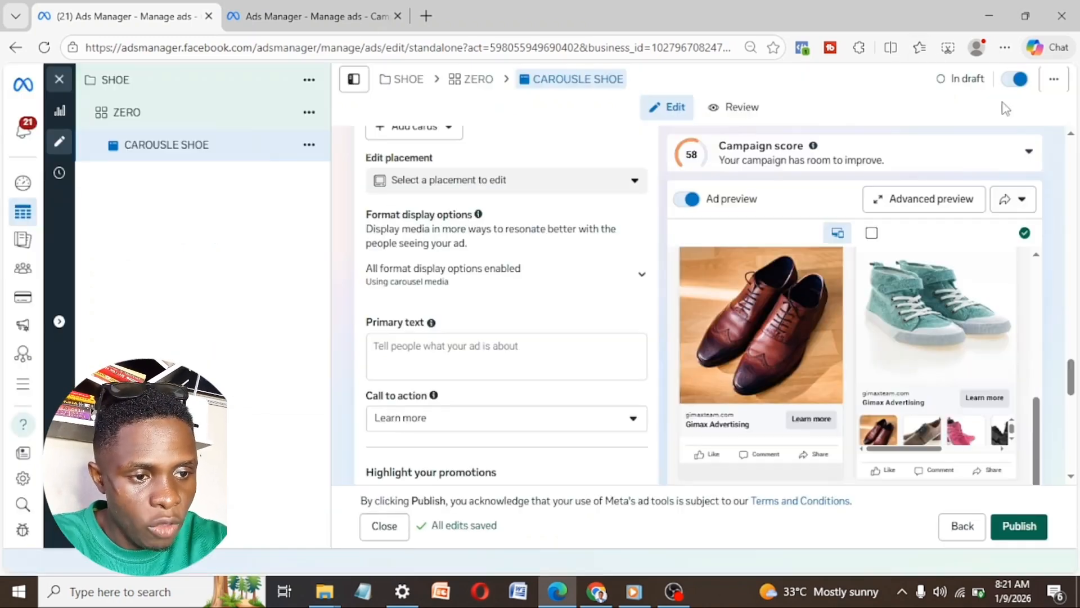
Step: Turn off both format display options, Show cards as collection tiles and Show cards as single media
scroll(459, 242, "down", 1)
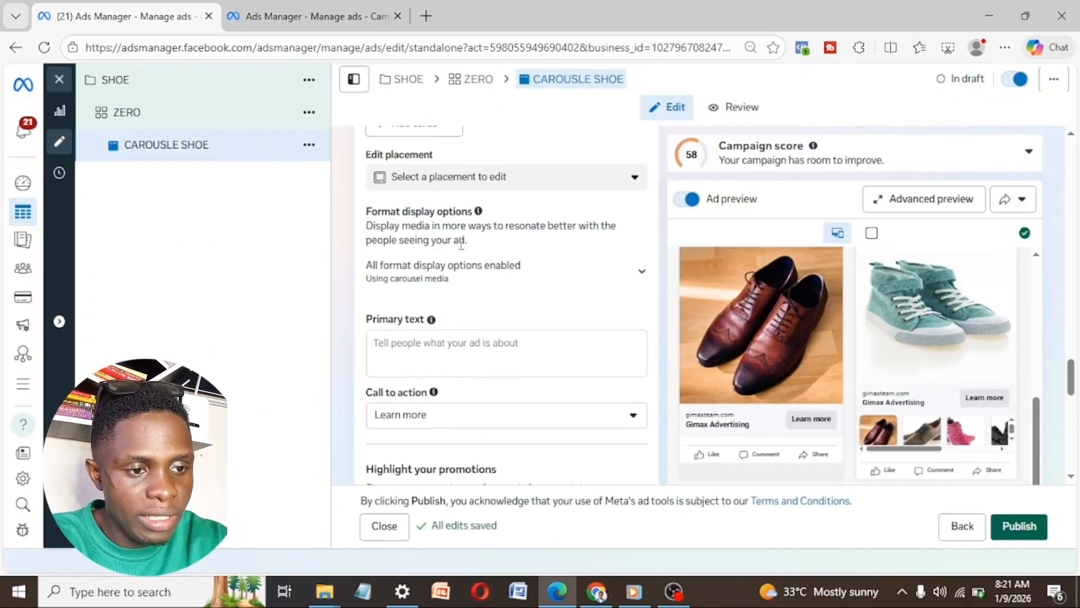
triple_click(441, 263)
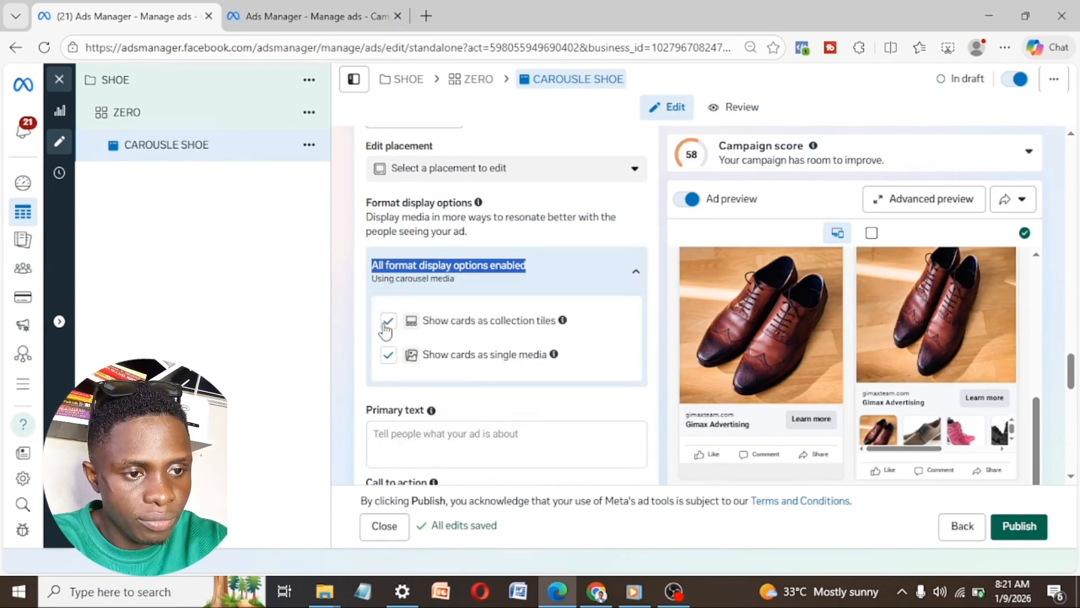
left_click(387, 323)
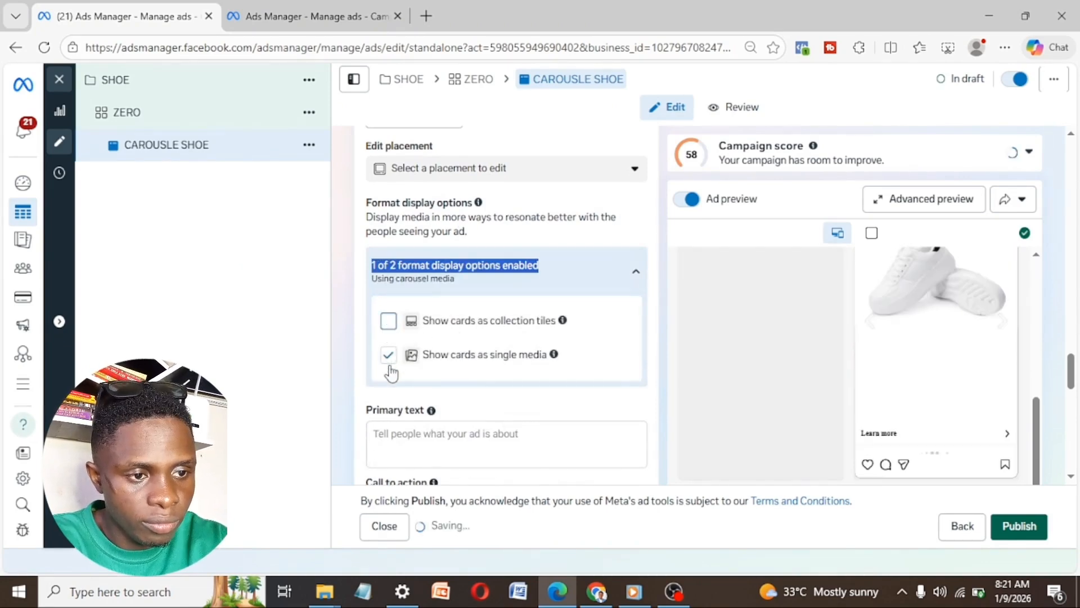
Step: Copy the sentence "Display media in more ways to resonate better with the people seeing your ad." into the ad's primary text
left_click_drag(468, 233, 353, 217)
key("ctrl+c")
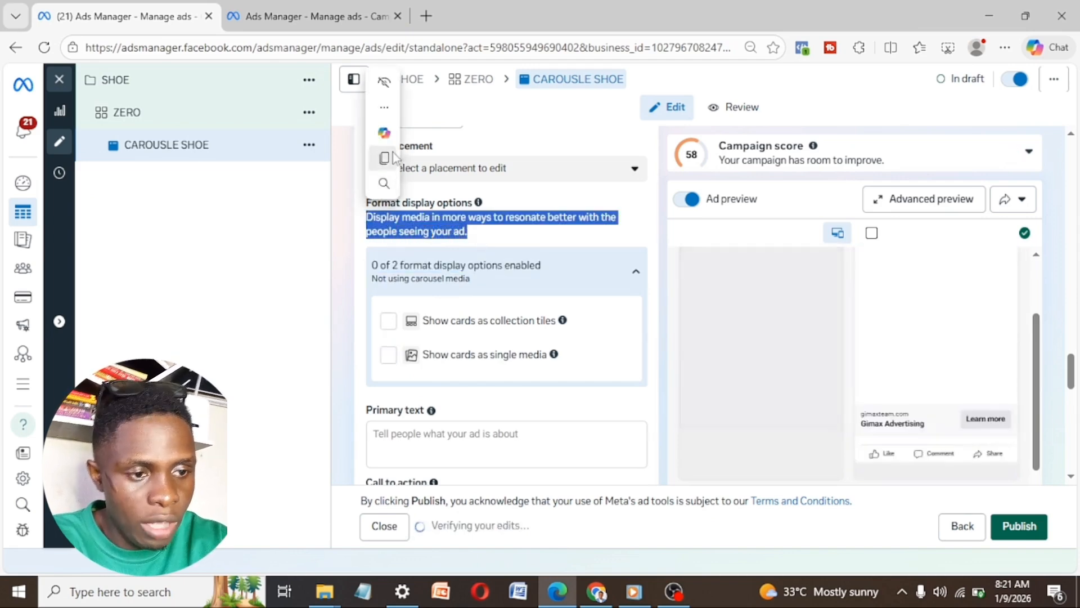
left_click(385, 158)
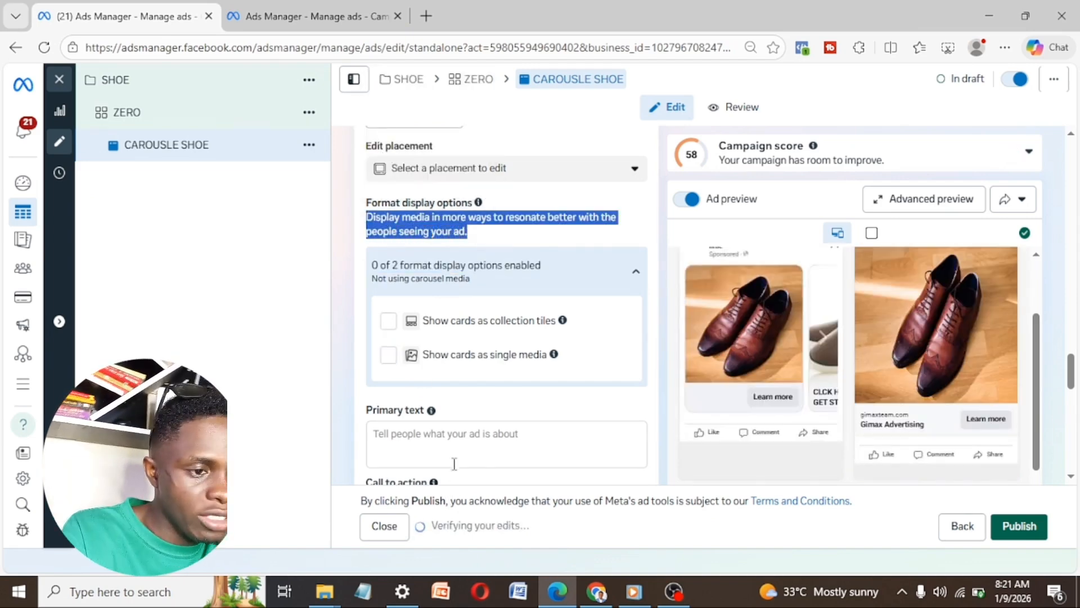
left_click(451, 443)
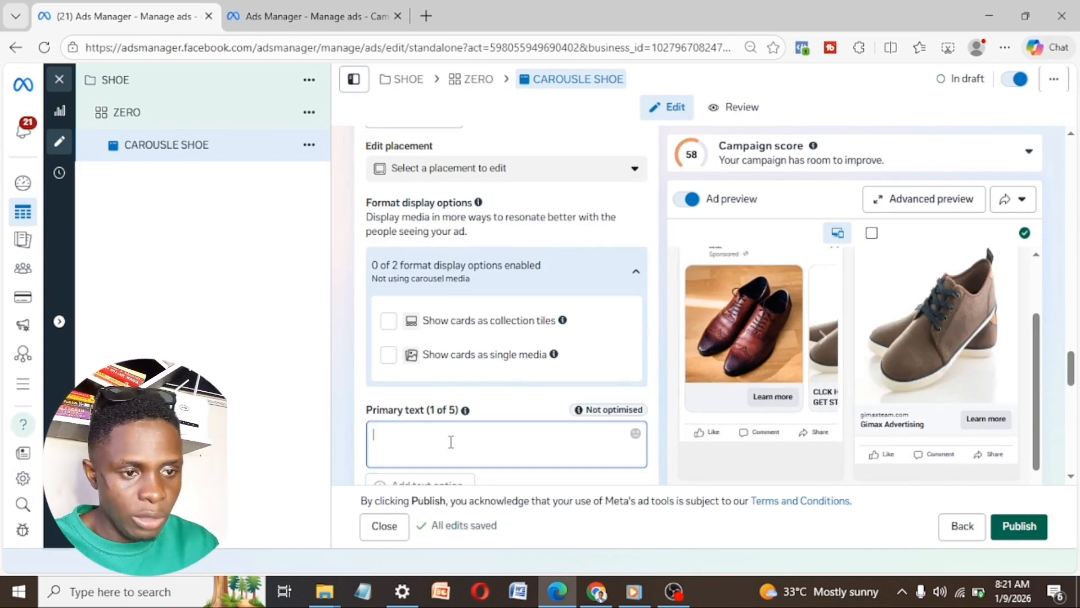
key("ctrl+v")
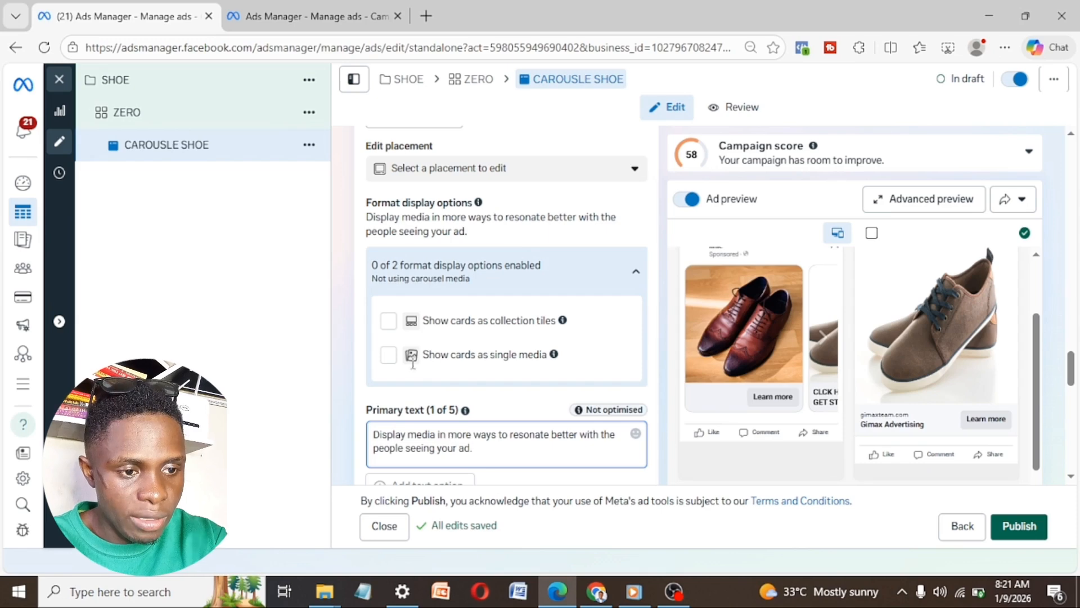
Step: Set the ad's call to action to Shop now
scroll(418, 438, "down", 2)
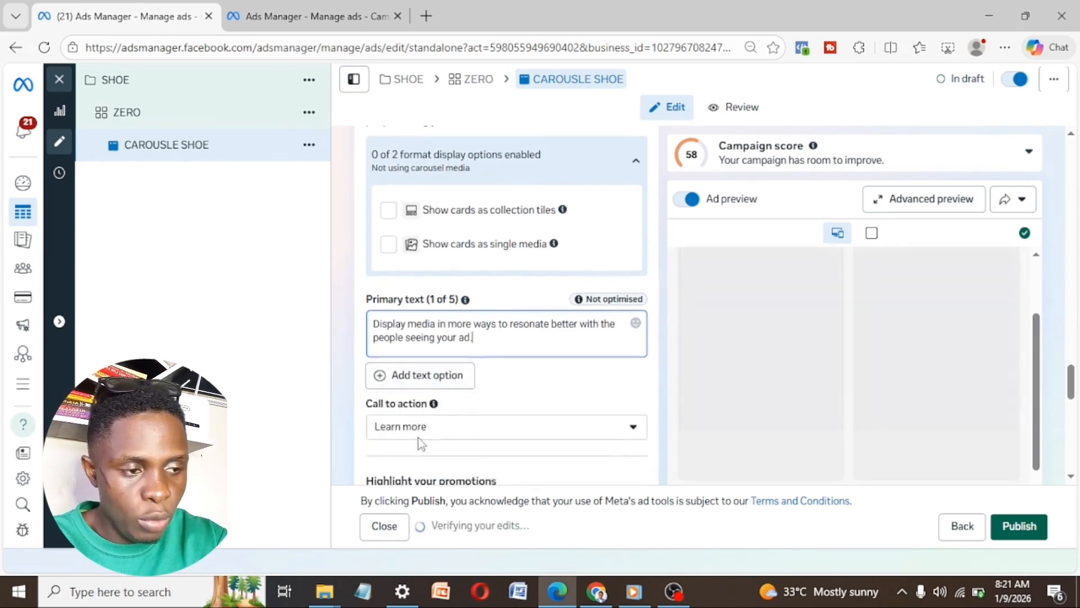
scroll(417, 438, "down", 1)
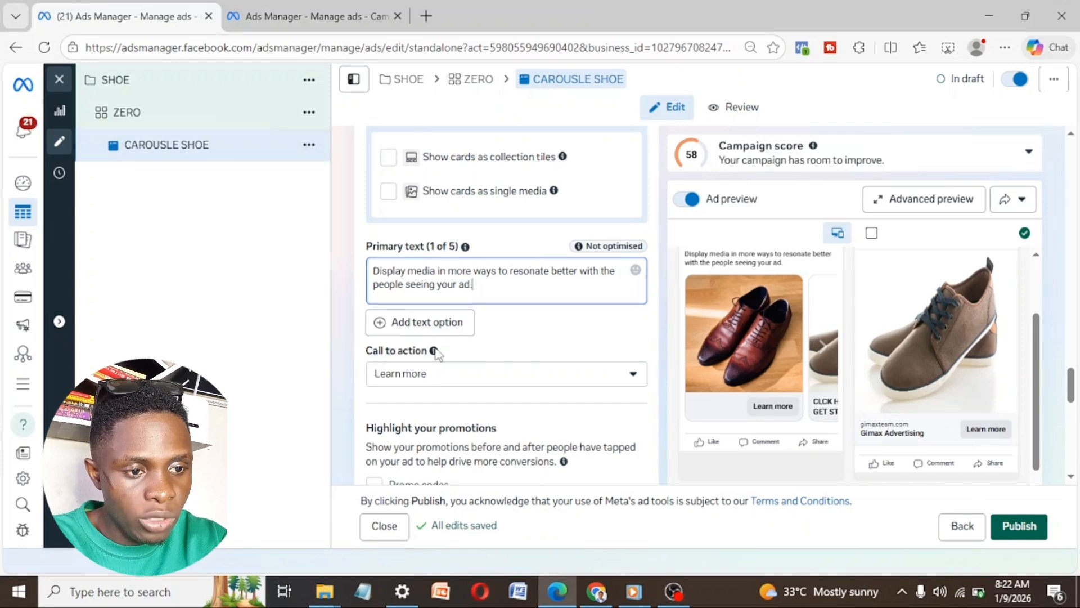
left_click(439, 386)
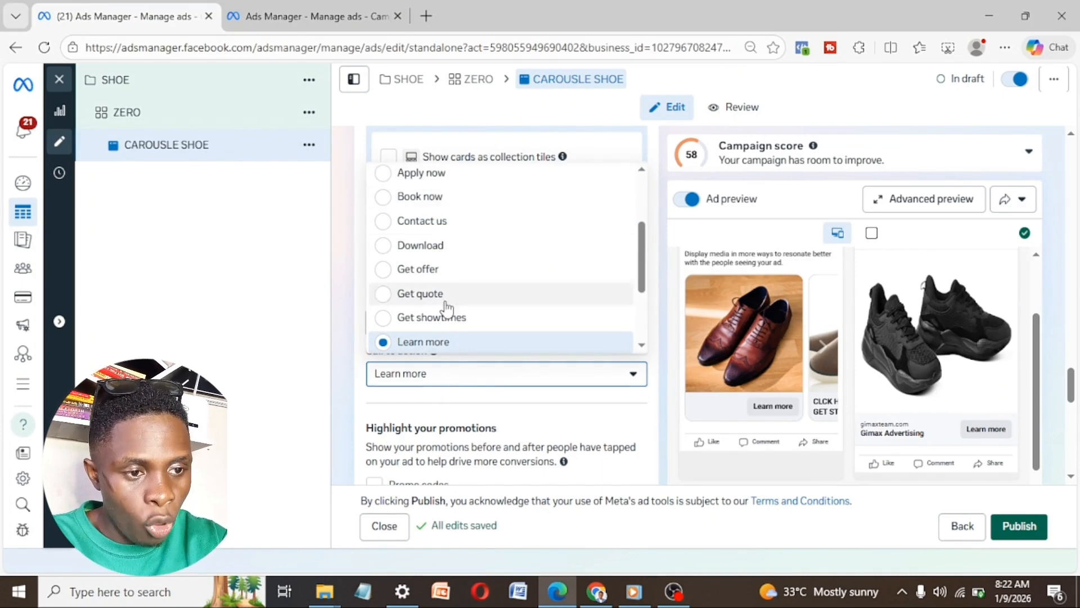
scroll(444, 309, "down", 3)
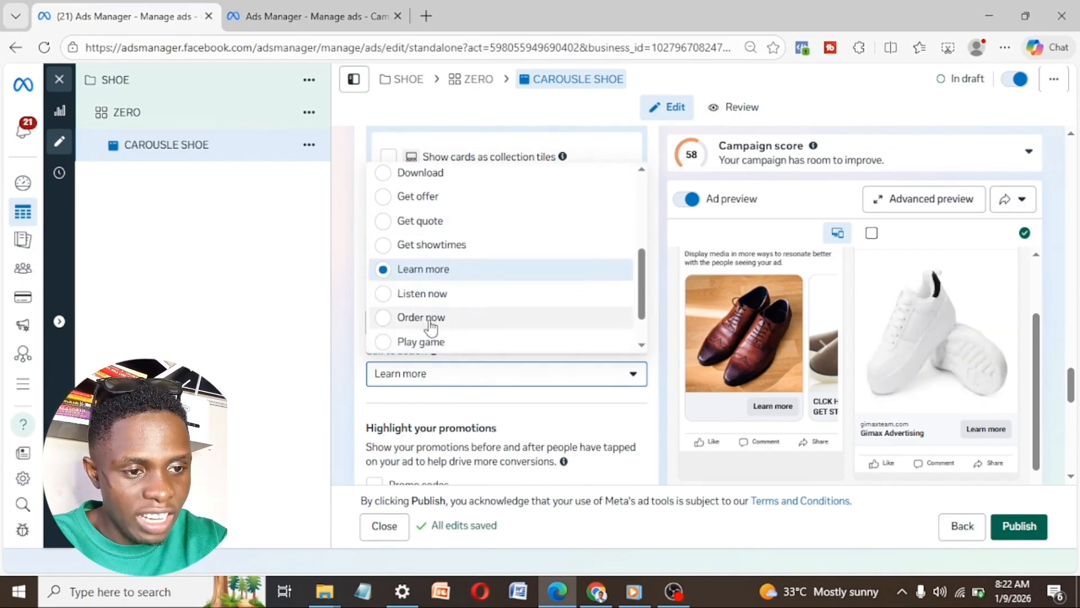
scroll(426, 313, "down", 1)
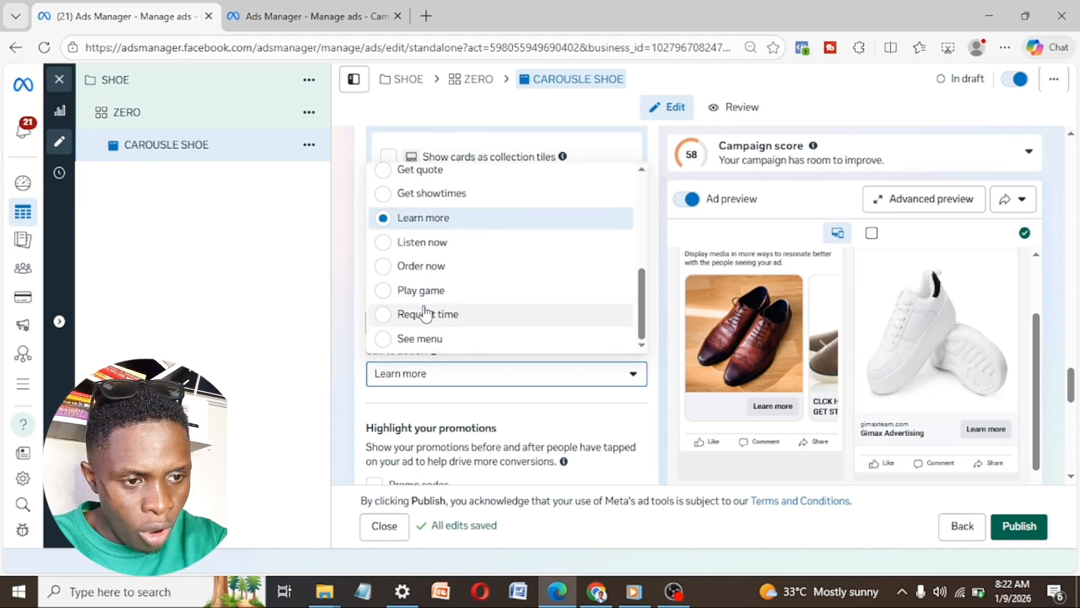
scroll(562, 294, "up", 5)
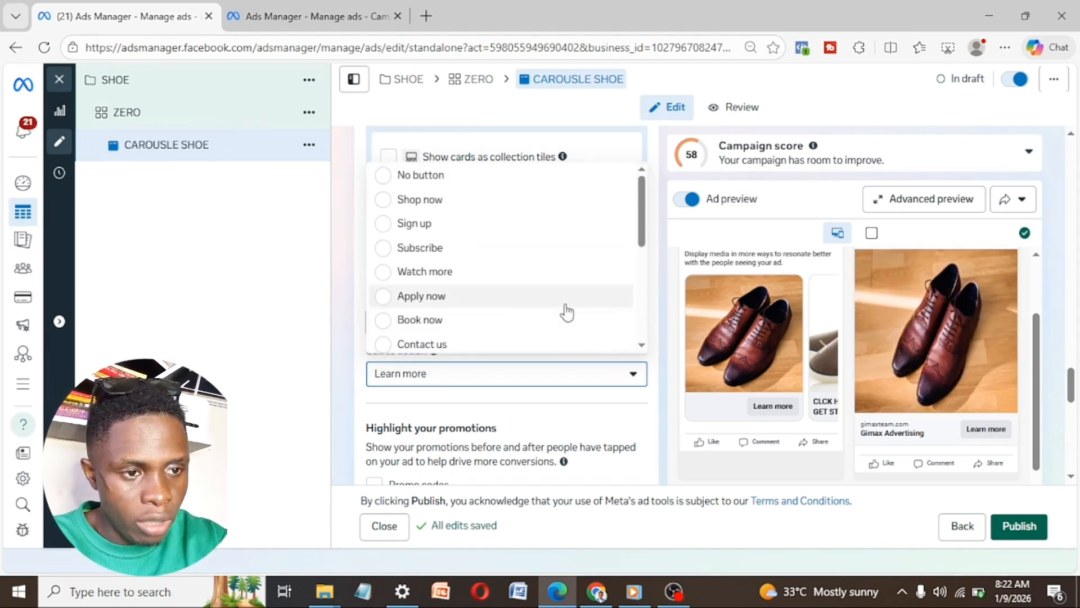
left_click(388, 201)
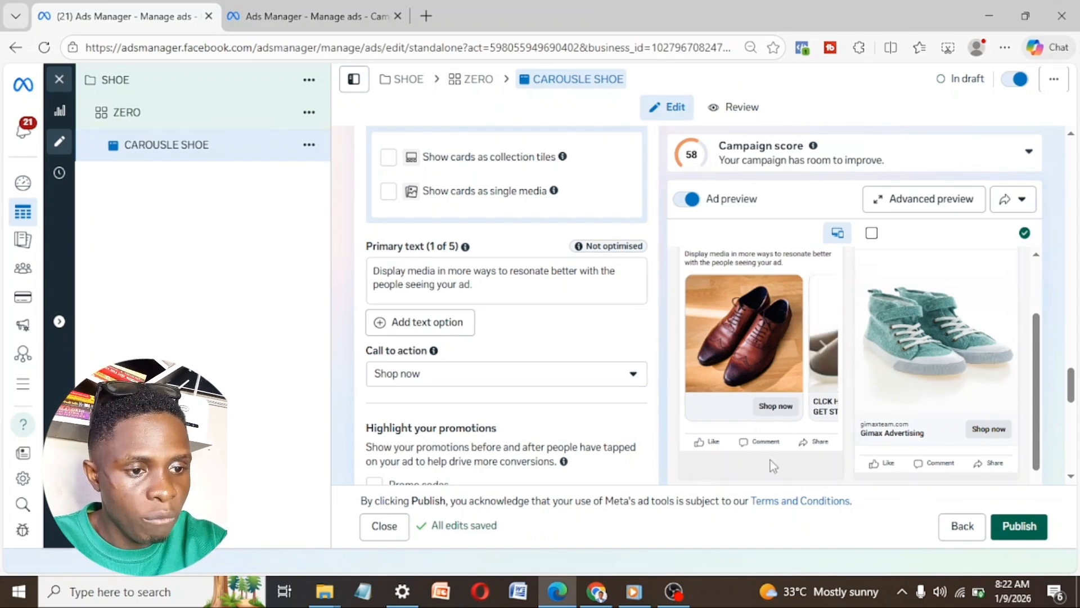
Step: Review the ad preview and the remaining ad settings, including creative testing, event details, tracking and URL parameters
scroll(744, 428, "down", 3)
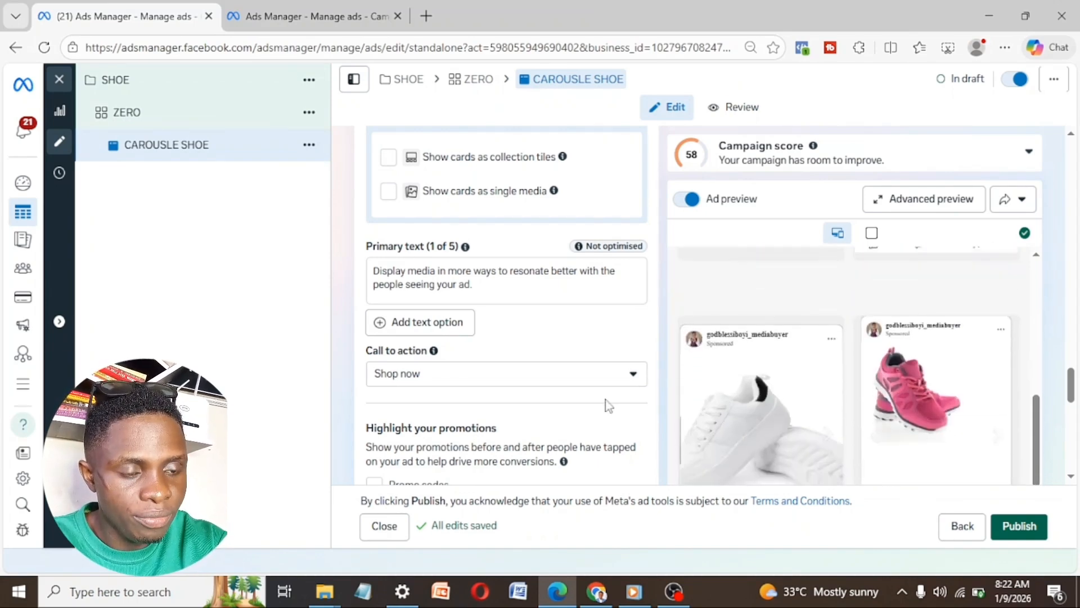
scroll(605, 399, "down", 10)
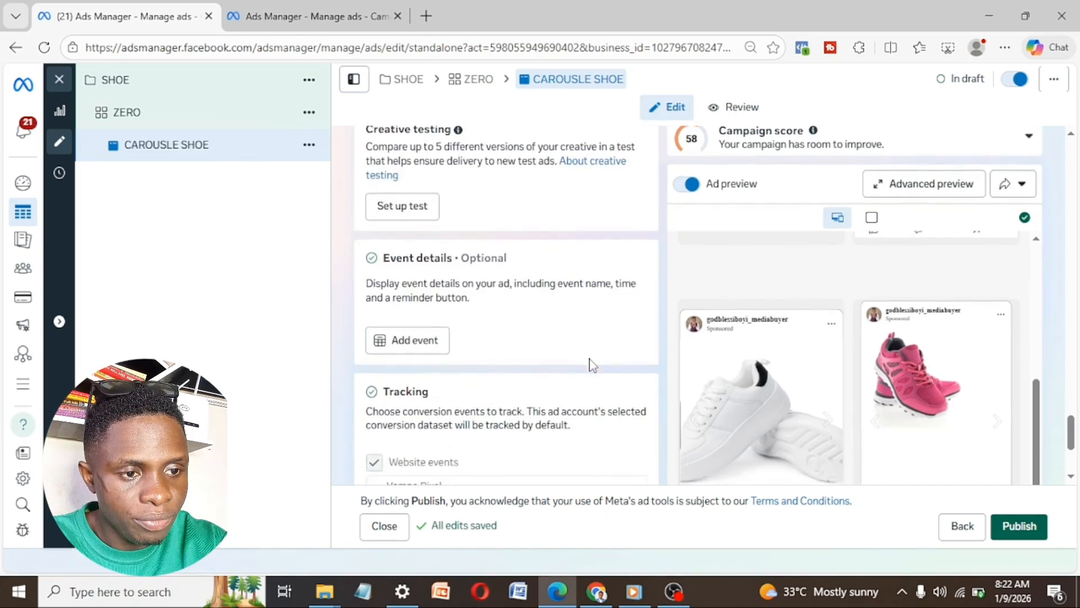
scroll(592, 364, "down", 3)
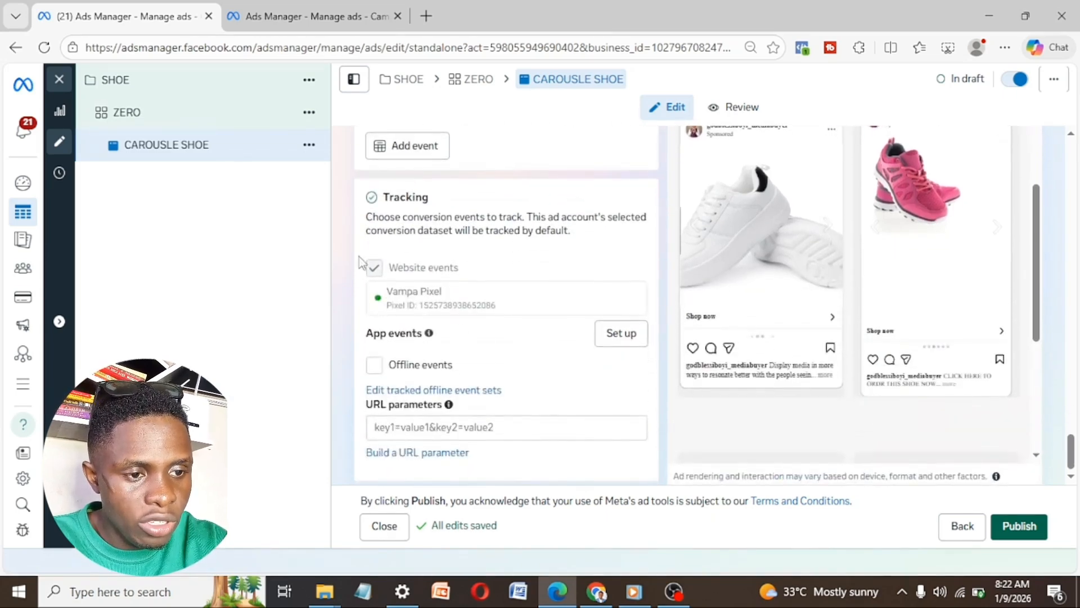
scroll(490, 461, "down", 1)
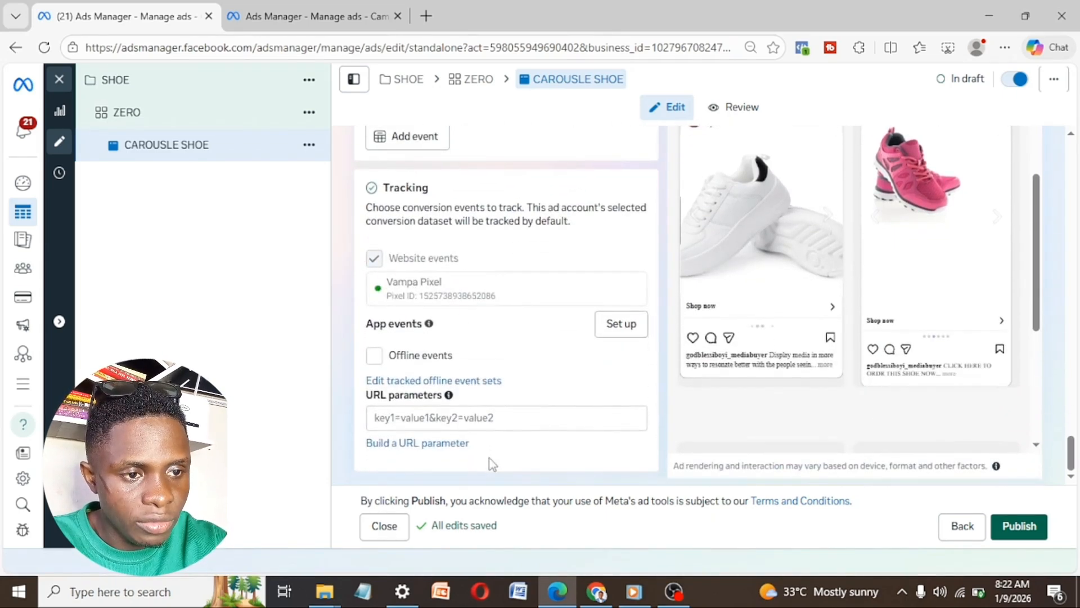
scroll(504, 436, "up", 1)
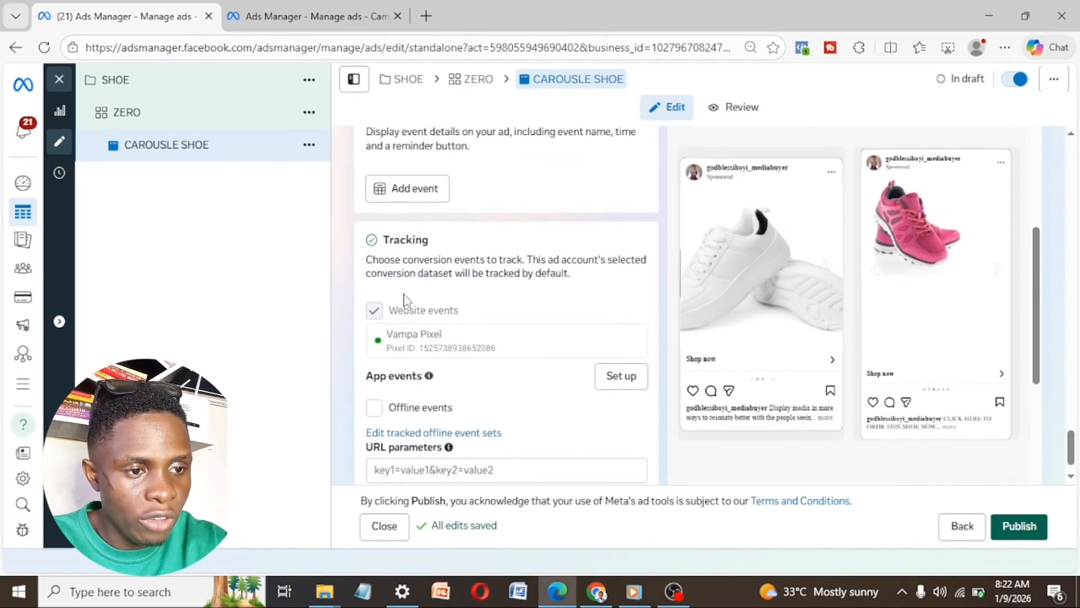
scroll(494, 338, "up", 3)
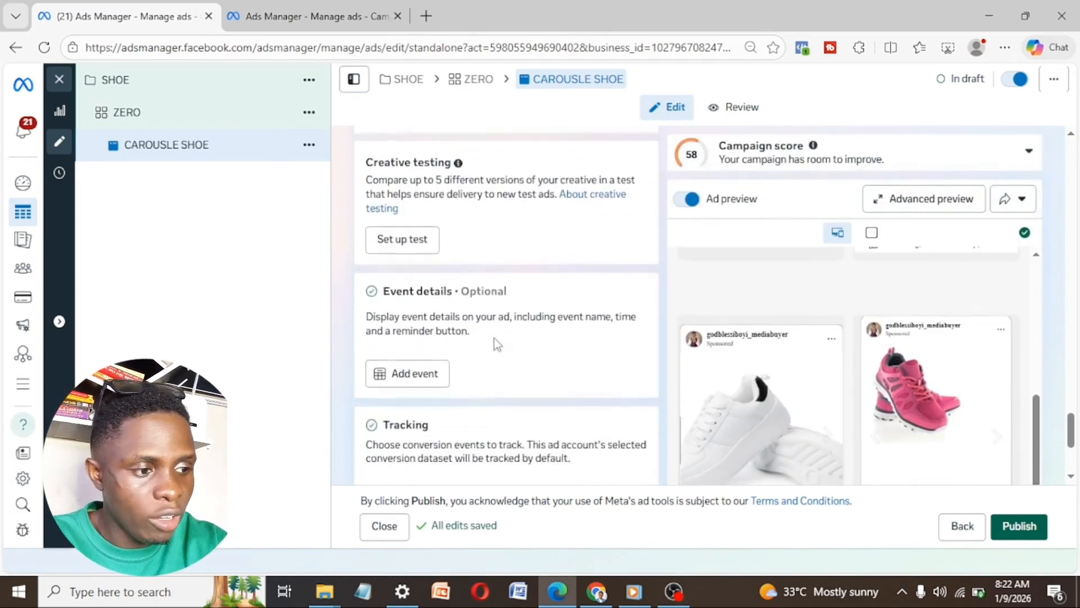
scroll(494, 339, "down", 4)
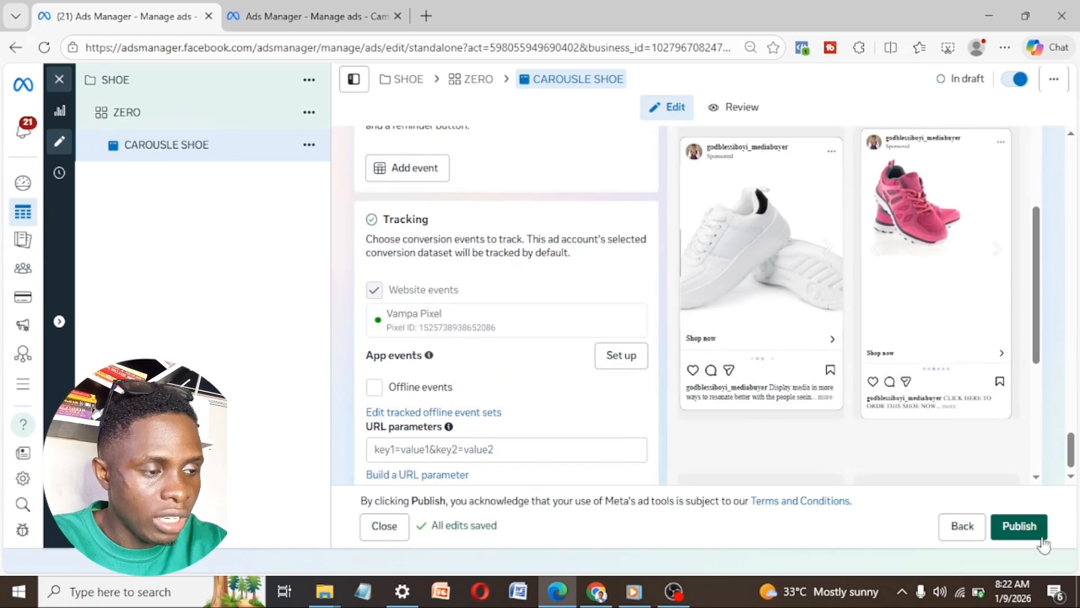